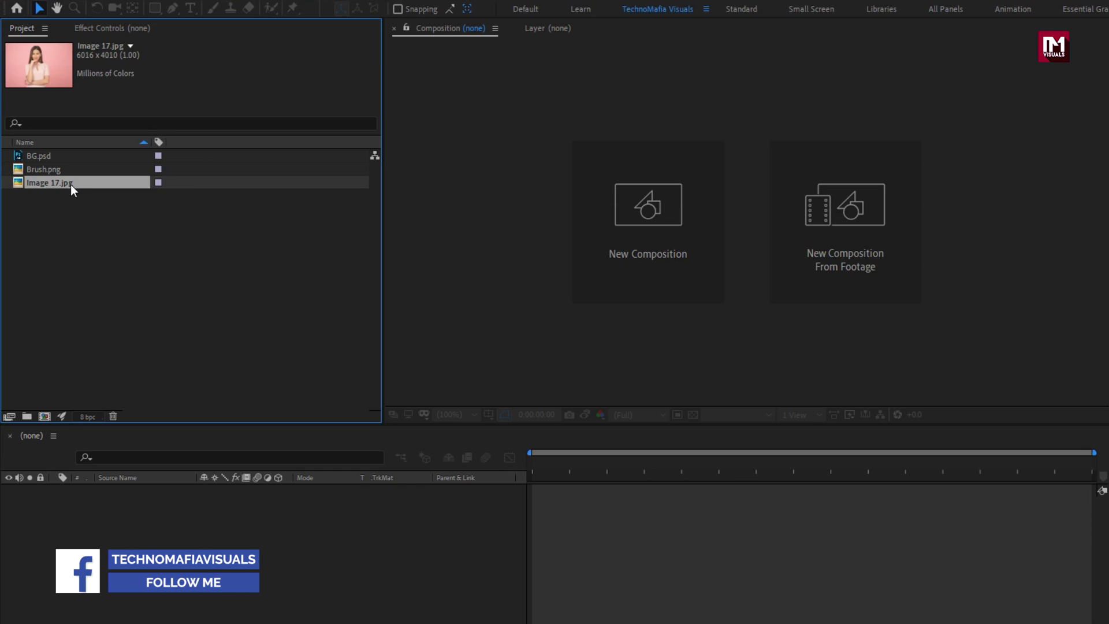
# - Create a 1920 x 1080, 30 fps composition named Text_Animation with a duration of 2 seconds
pyautogui.hotkey('ctrl', 'n')
pyautogui.click(595, 247)
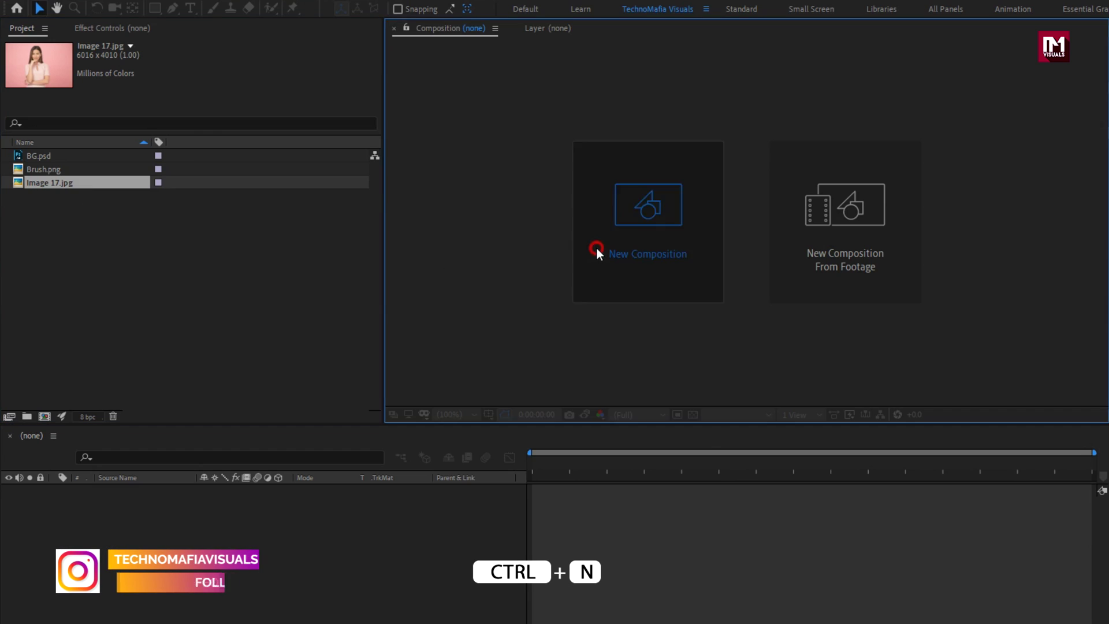
pyautogui.write('Te')
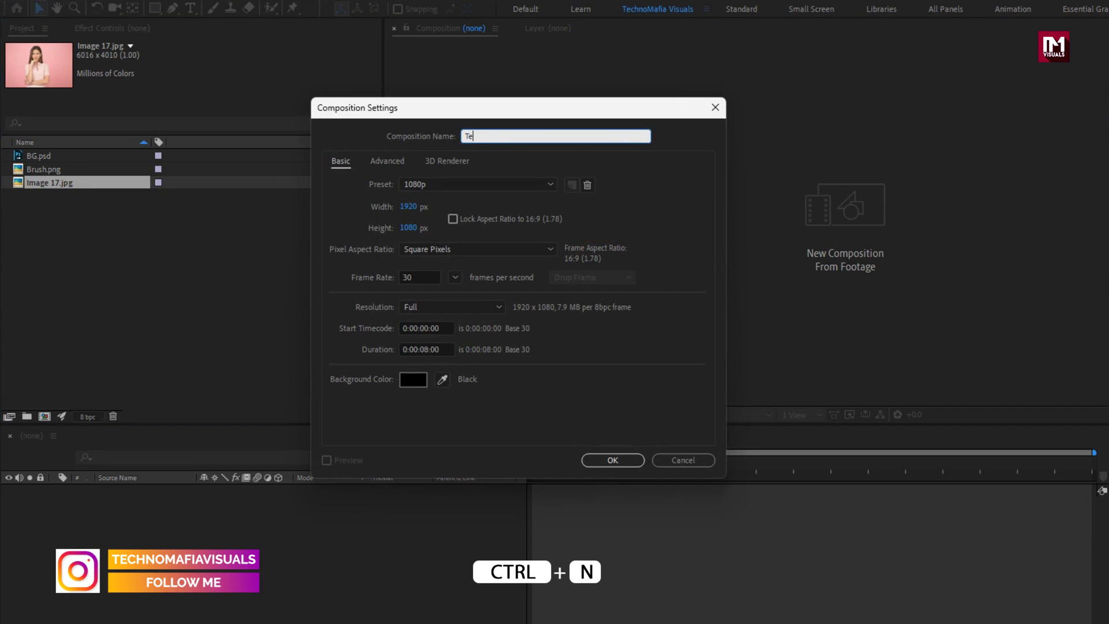
pyautogui.write('xt_Animation')
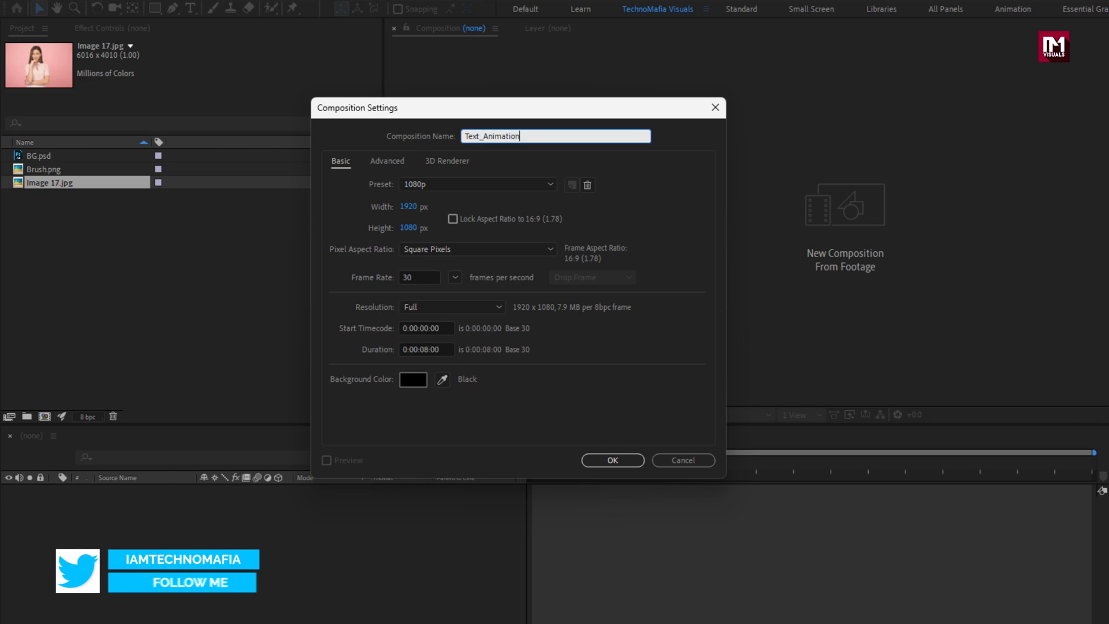
pyautogui.doubleClick(423, 347)
pyautogui.write('0')
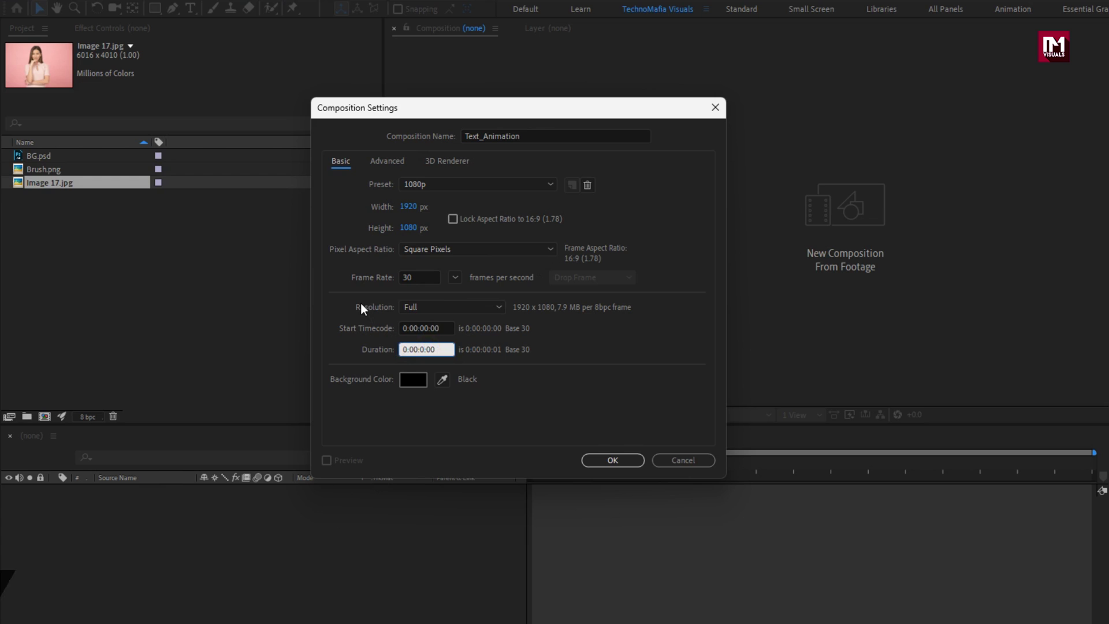
pyautogui.write('2')
pyautogui.click(613, 460)
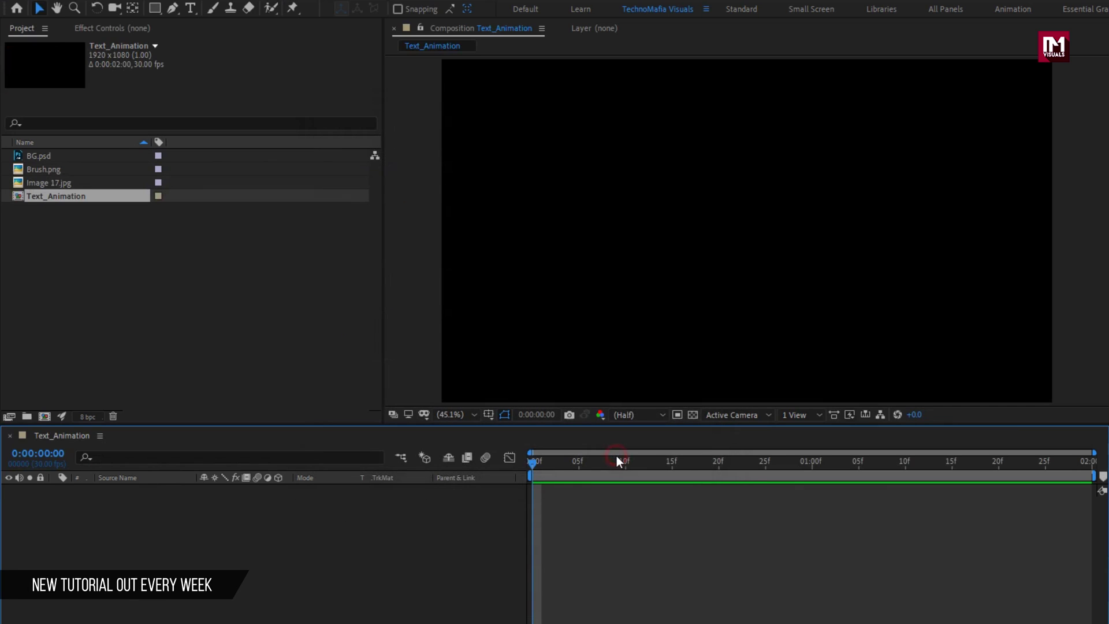
# - Add BG.psd to the Text_Animation composition and place Image 17.jpg on the layer above it
pyautogui.moveTo(50, 155); pyautogui.dragTo(188, 519)
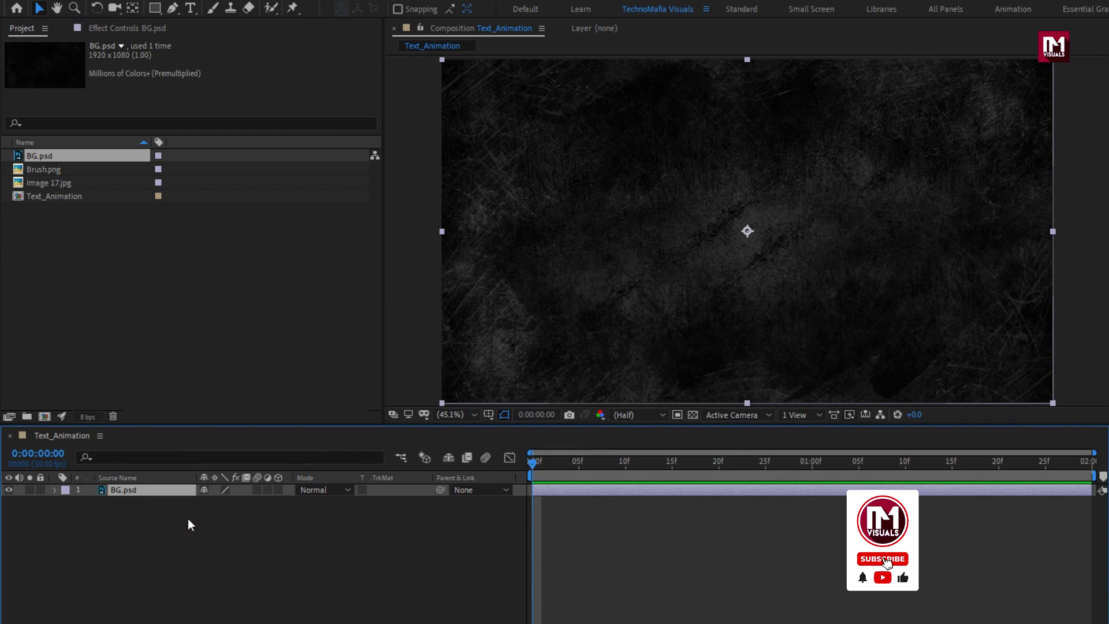
pyautogui.moveTo(38, 185); pyautogui.dragTo(137, 490)
# - Scale the Image 17.jpg layer to 53% and move it down to frame the woman's head and shoulders
pyautogui.press('s')
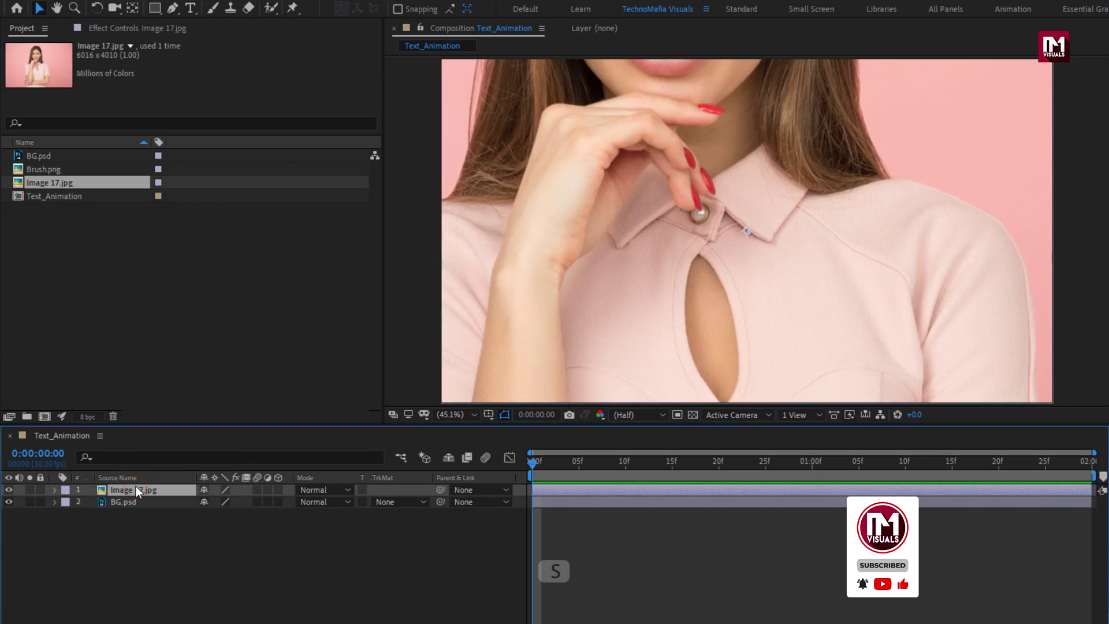
pyautogui.moveTo(255, 503); pyautogui.dragTo(228, 504)
pyautogui.moveTo(715, 240); pyautogui.dragTo(728, 298)
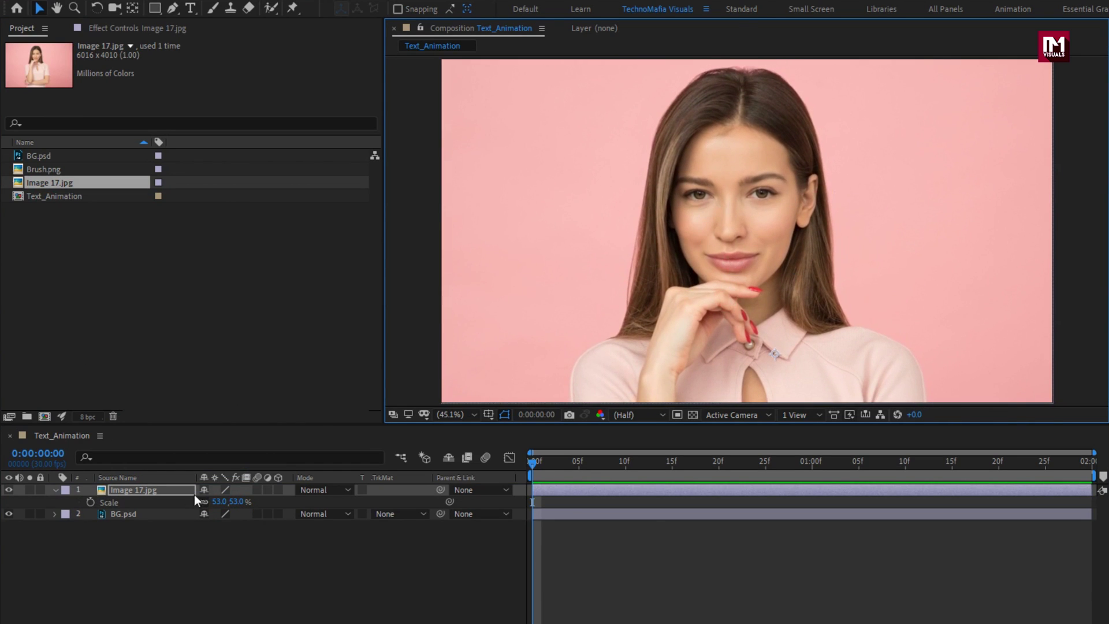
pyautogui.click(56, 490)
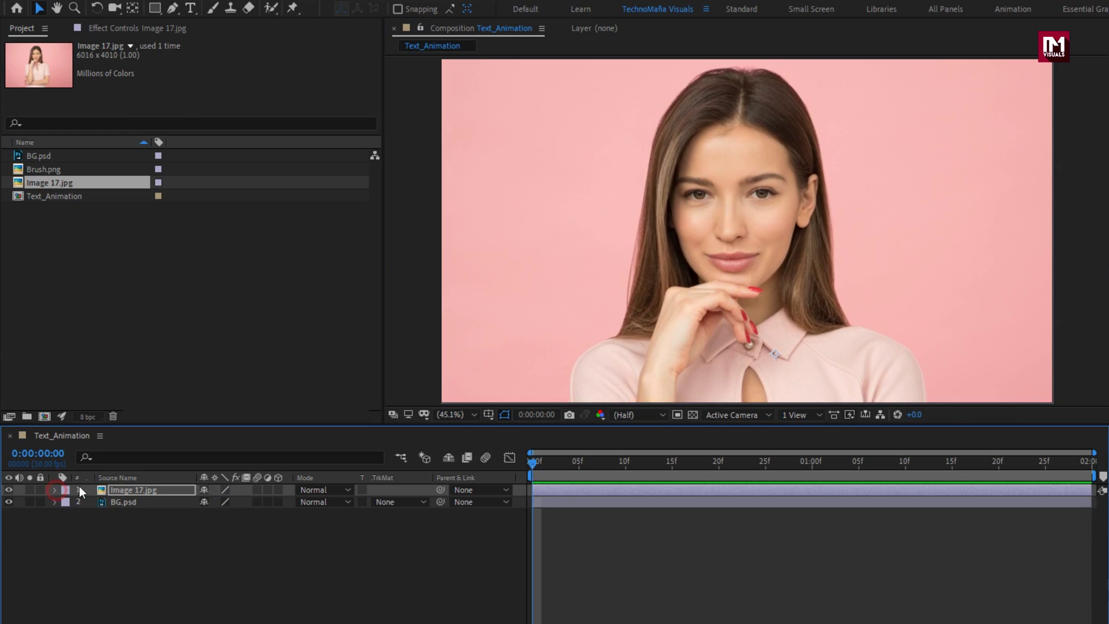
# - Pre-compose the Image 17.jpg layer as "Image", moving all attributes into the new composition
pyautogui.rightClick(132, 488)
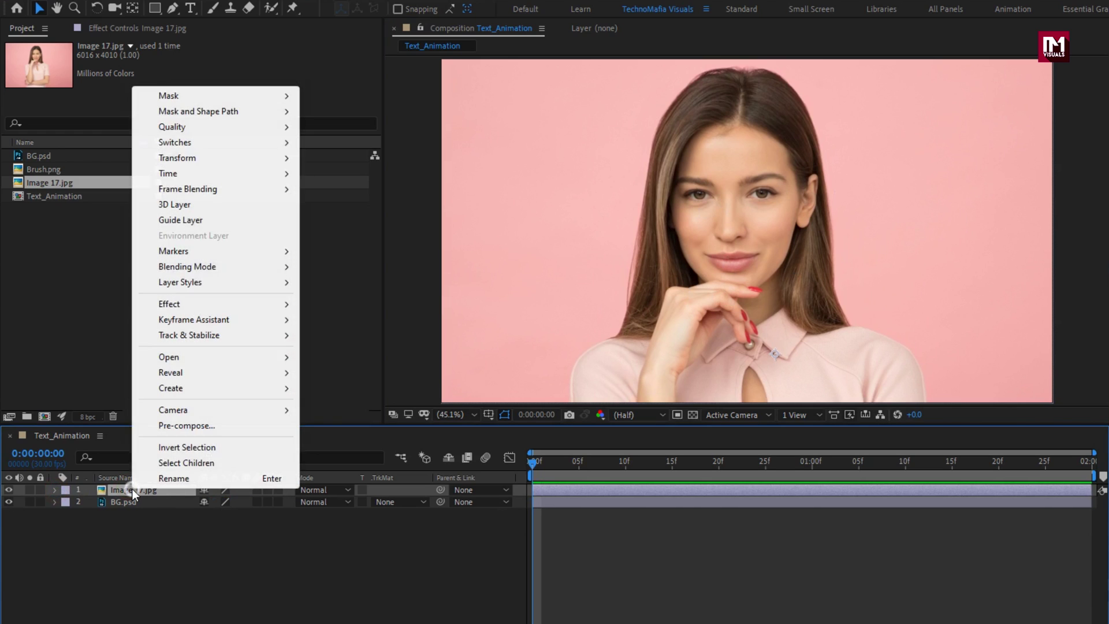
pyautogui.click(171, 426)
pyautogui.moveTo(657, 250); pyautogui.dragTo(747, 250)
pyautogui.press('BackSpace')
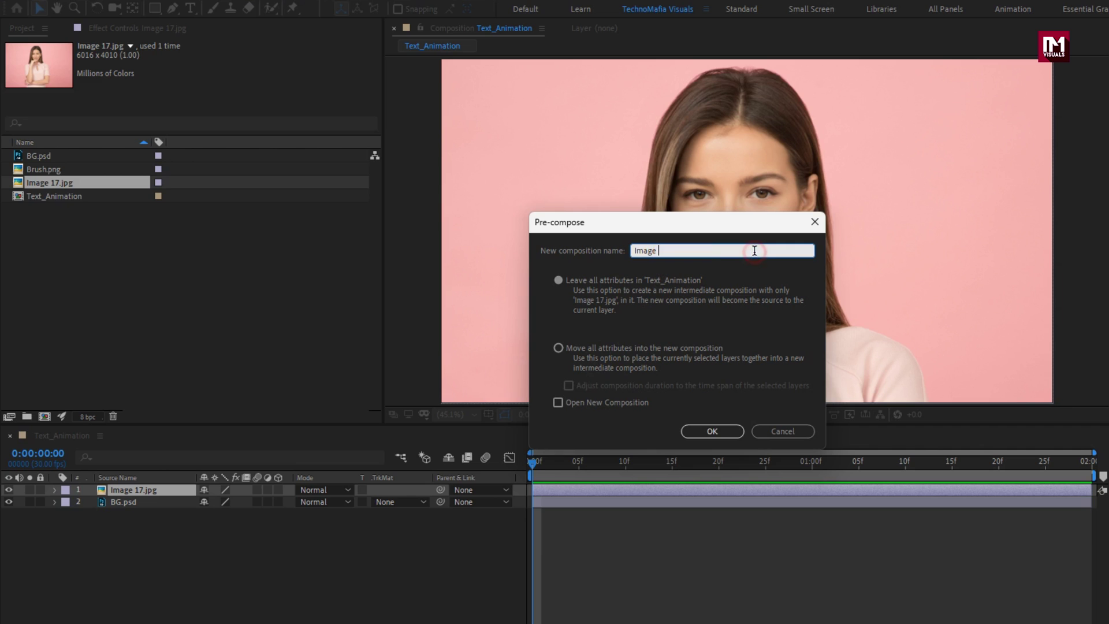
pyautogui.click(559, 348)
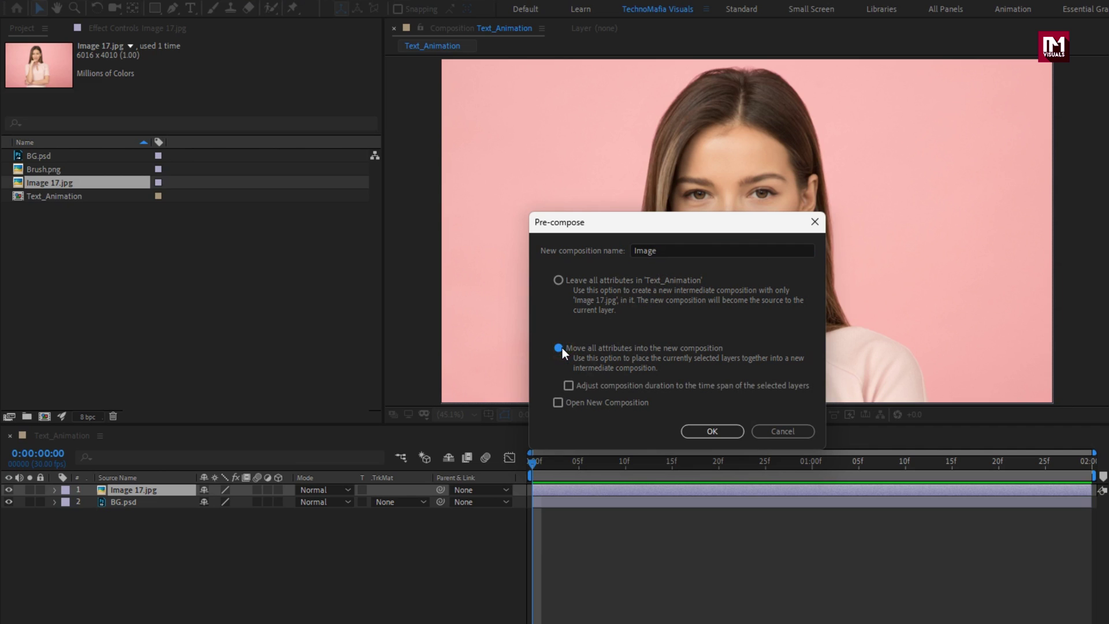
pyautogui.click(714, 431)
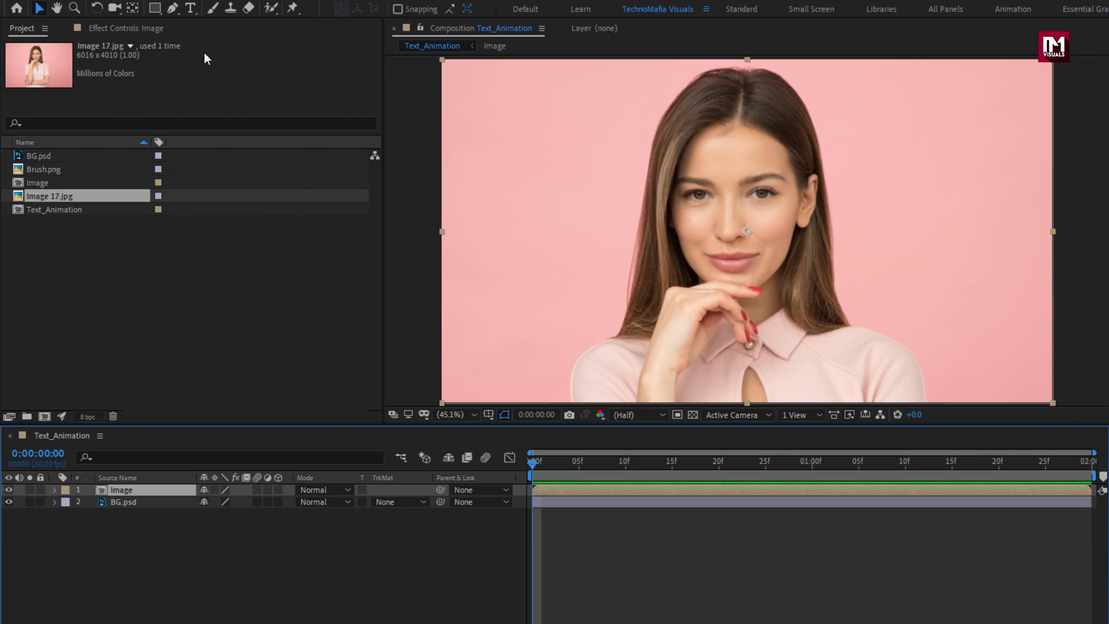
# - Add a text layer reading "MOTION" and move it over the woman's face near the middle of the frame
pyautogui.click(190, 9)
pyautogui.click(556, 239)
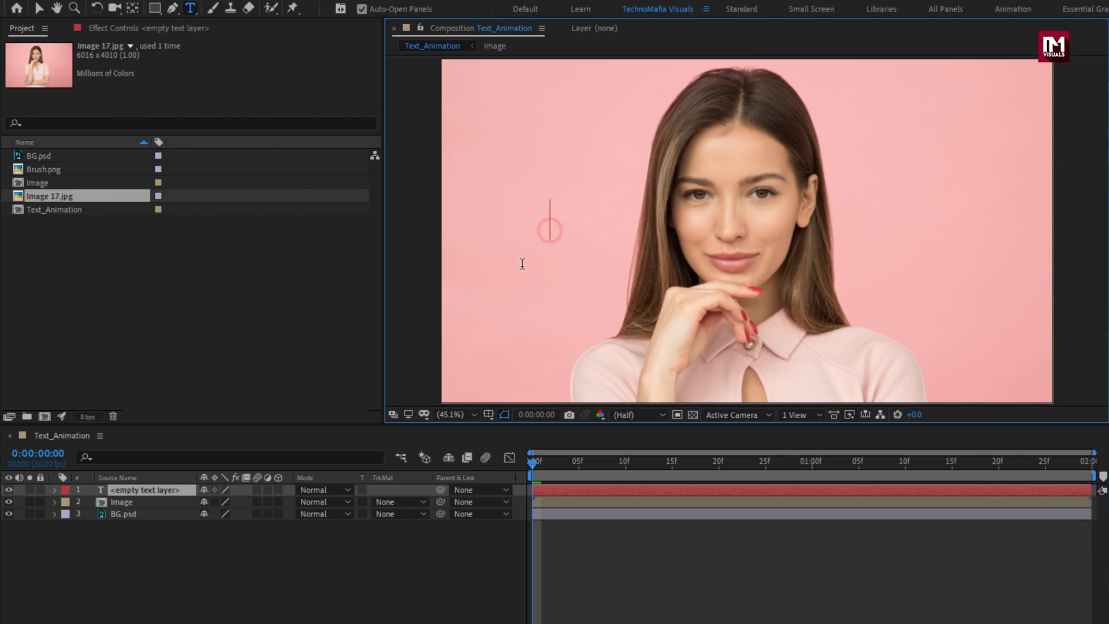
pyautogui.write('MOTION')
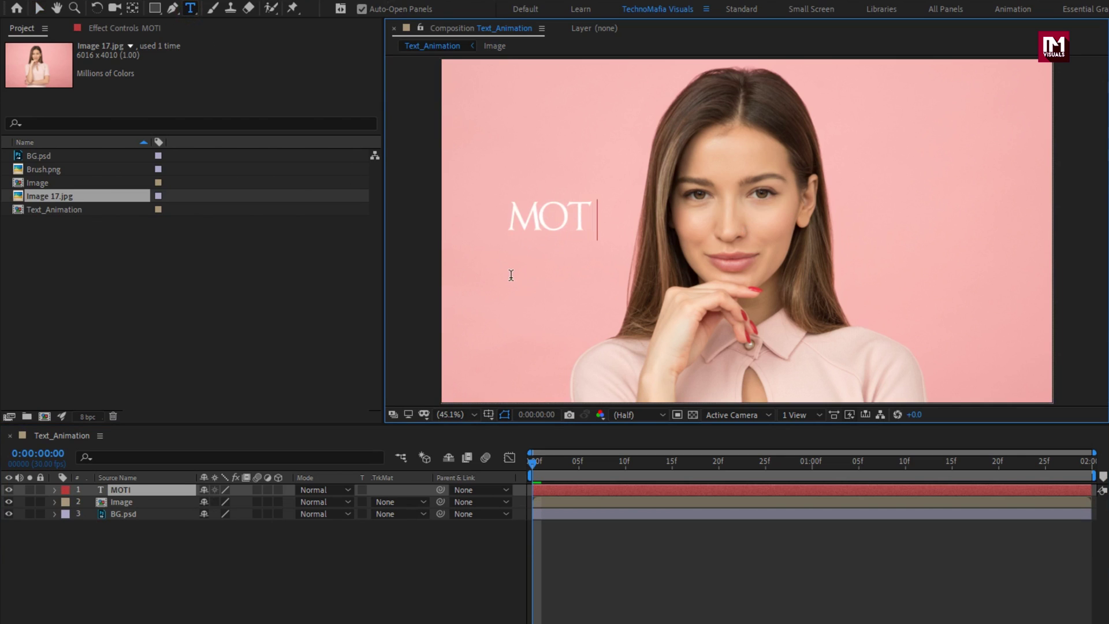
pyautogui.press('Escape')
pyautogui.press('v')
pyautogui.moveTo(521, 218); pyautogui.dragTo(716, 235)
# - Set the MOTION text's font to HighriseDemo Bold and its size to 890 px
pyautogui.doubleClick(708, 226)
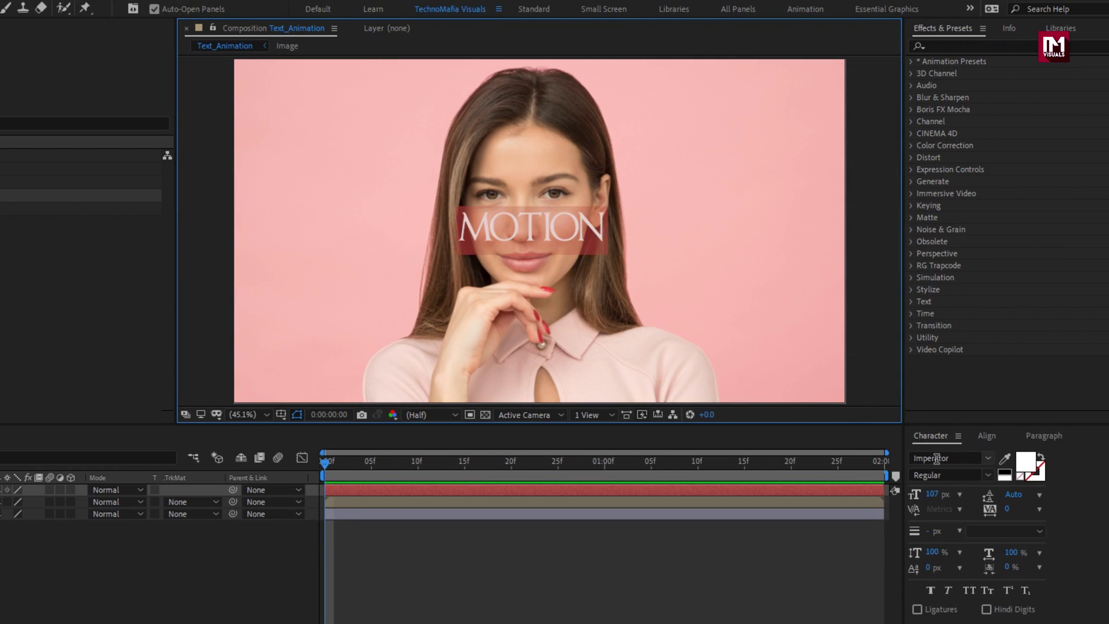
pyautogui.click(936, 458)
pyautogui.write('high')
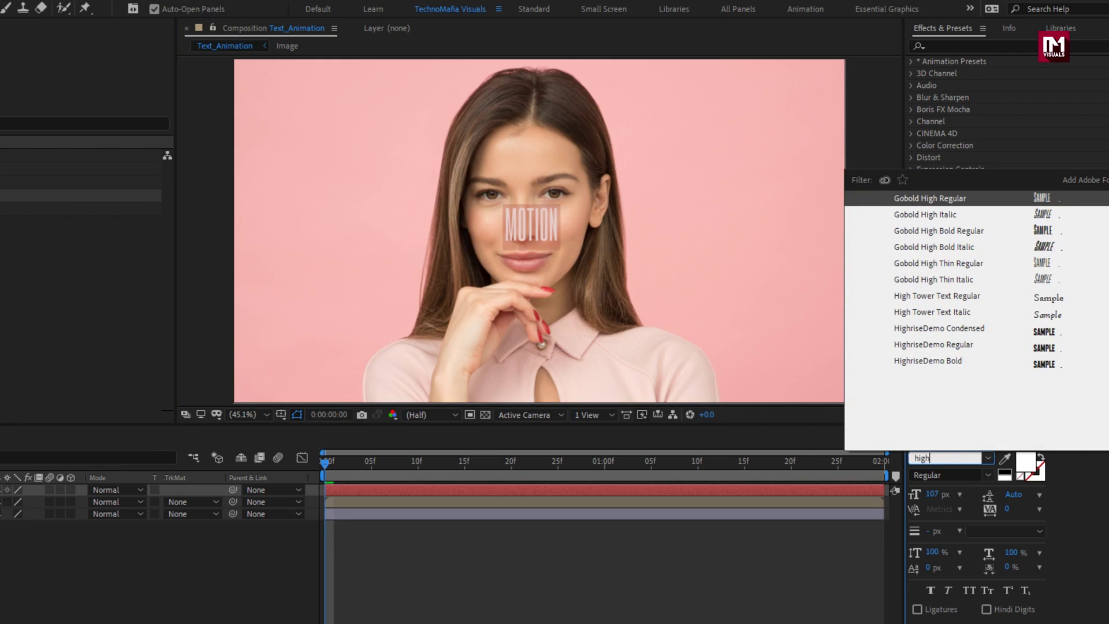
pyautogui.click(946, 364)
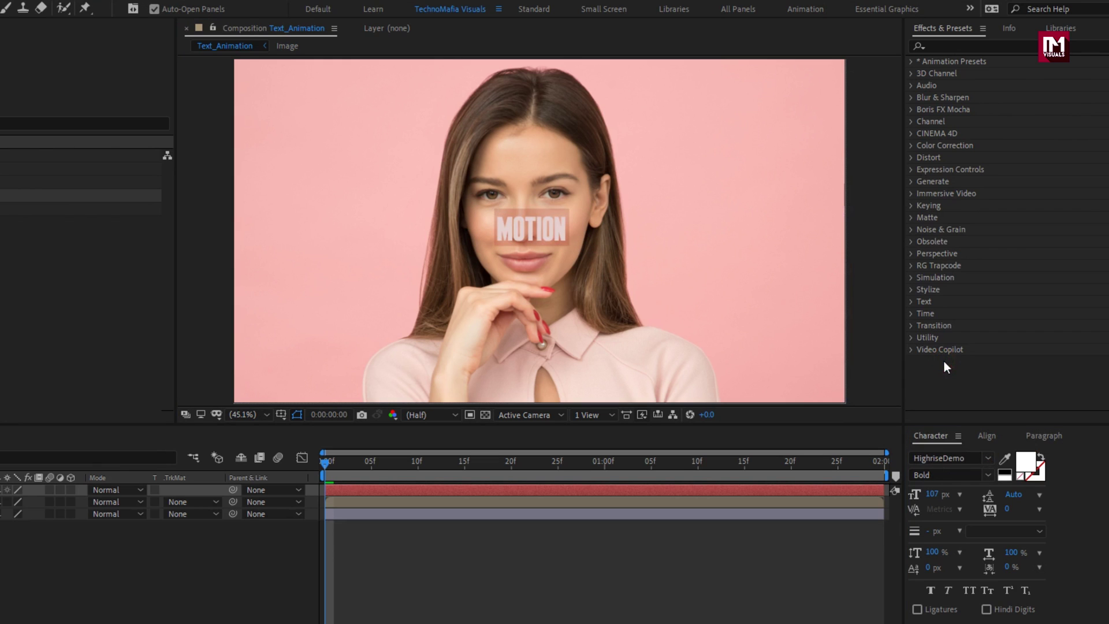
pyautogui.click(931, 494)
pyautogui.moveTo(931, 494); pyautogui.dragTo(1083, 497)
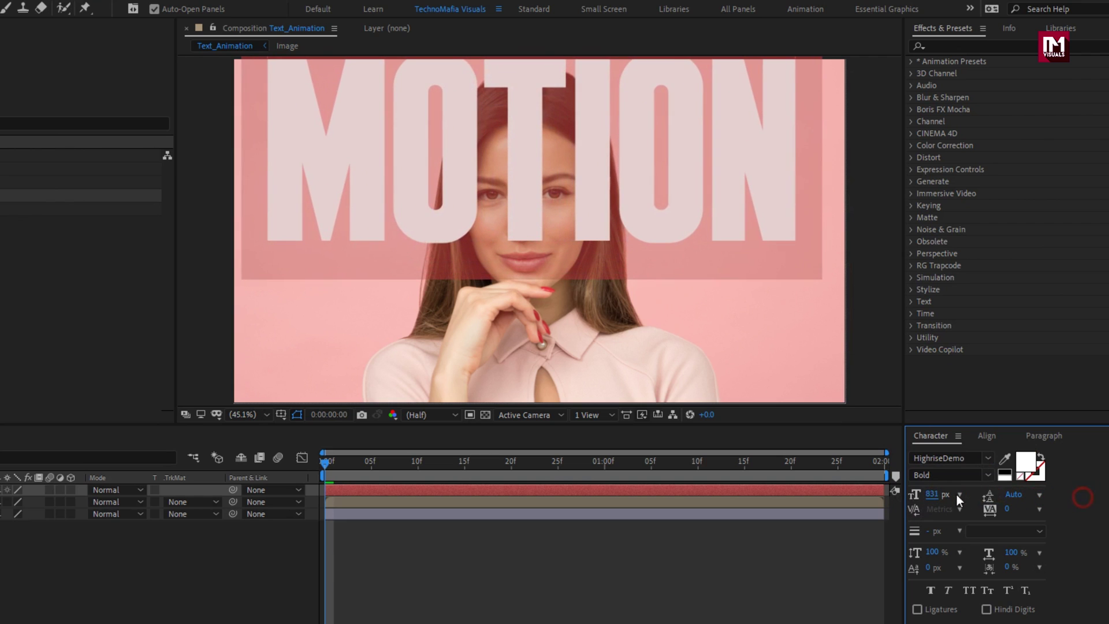
pyautogui.moveTo(931, 504); pyautogui.dragTo(976, 499)
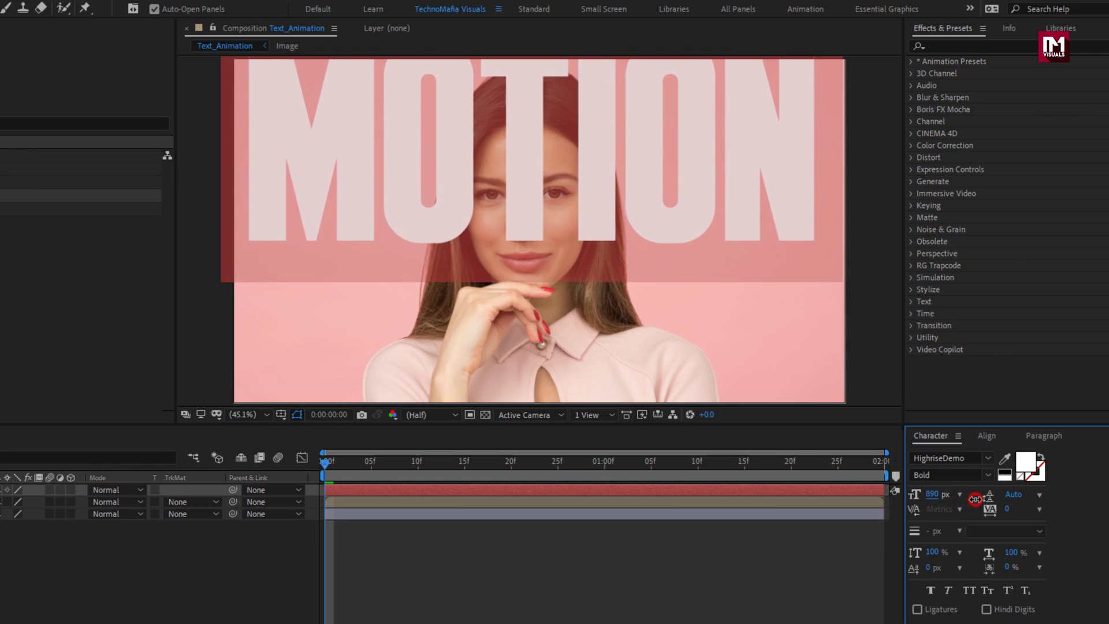
# - Align the MOTION text to the centre of the composition, both horizontally and vertically
pyautogui.click(985, 439)
pyautogui.click(943, 472)
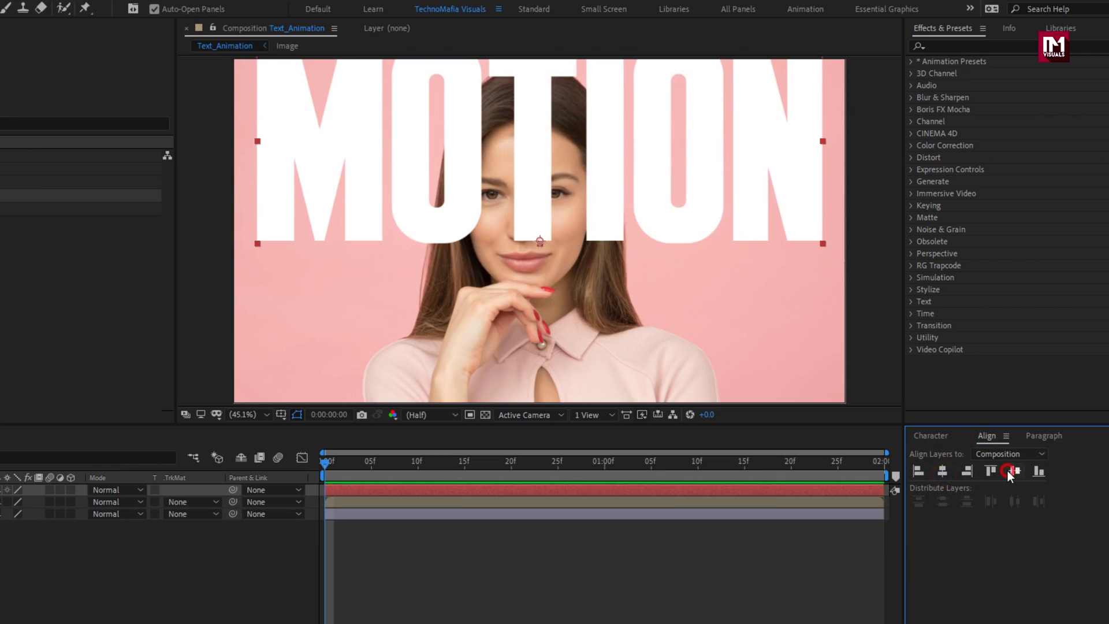
pyautogui.click(1013, 472)
# - Set the MOTION text size to 918 px and align it vertically to the composition's centre
pyautogui.click(924, 436)
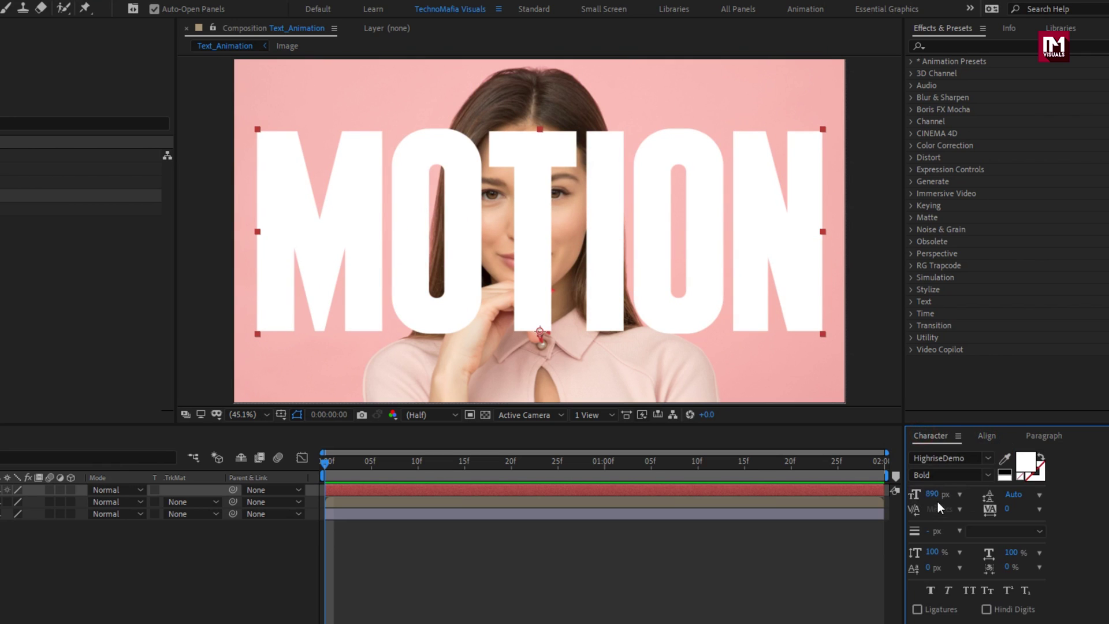
pyautogui.moveTo(934, 495); pyautogui.dragTo(955, 495)
pyautogui.click(987, 435)
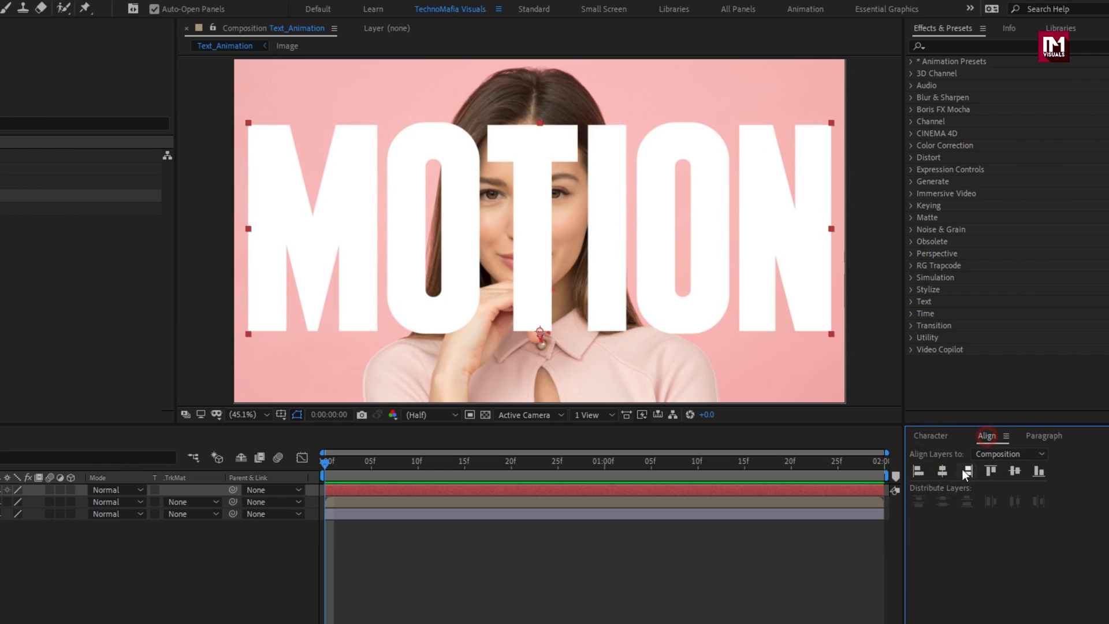
pyautogui.click(1019, 470)
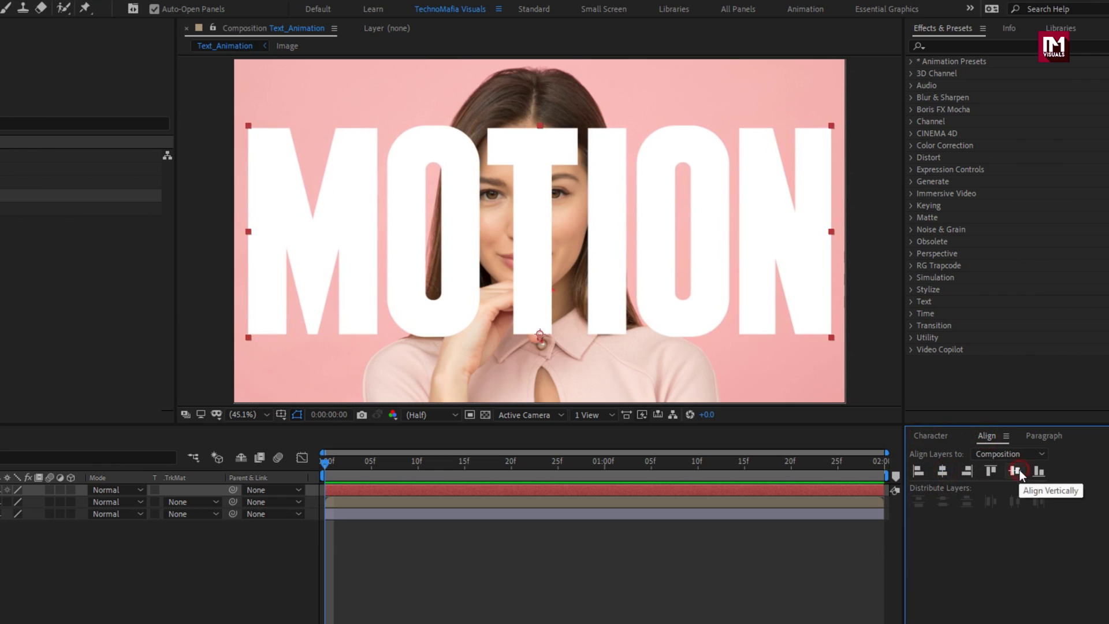
# - Apply Faux Bold to the MOTION text and set its size to 850 px
pyautogui.click(937, 432)
pyautogui.click(931, 590)
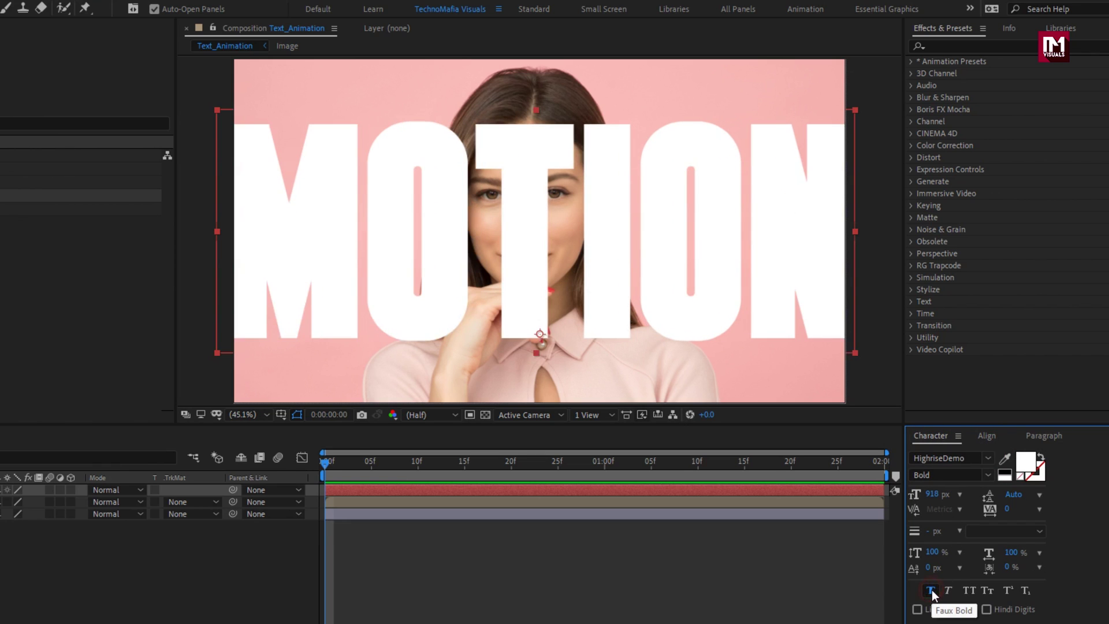
pyautogui.moveTo(924, 495); pyautogui.dragTo(882, 490)
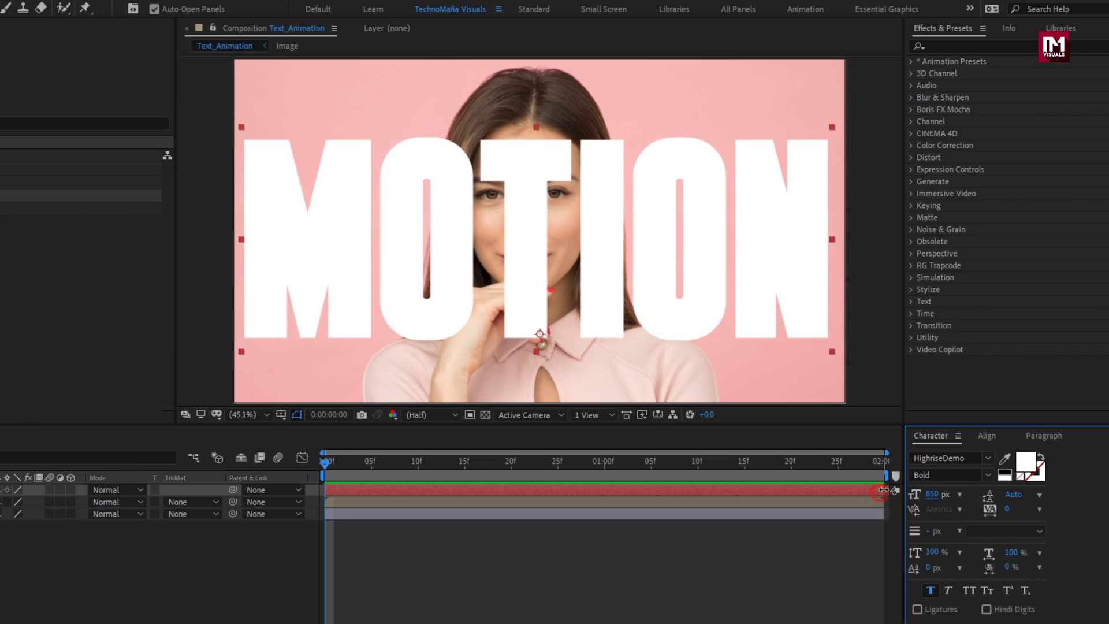
# - Recentre the bold MOTION text horizontally and vertically in the composition
pyautogui.click(986, 436)
pyautogui.click(942, 471)
pyautogui.click(1015, 470)
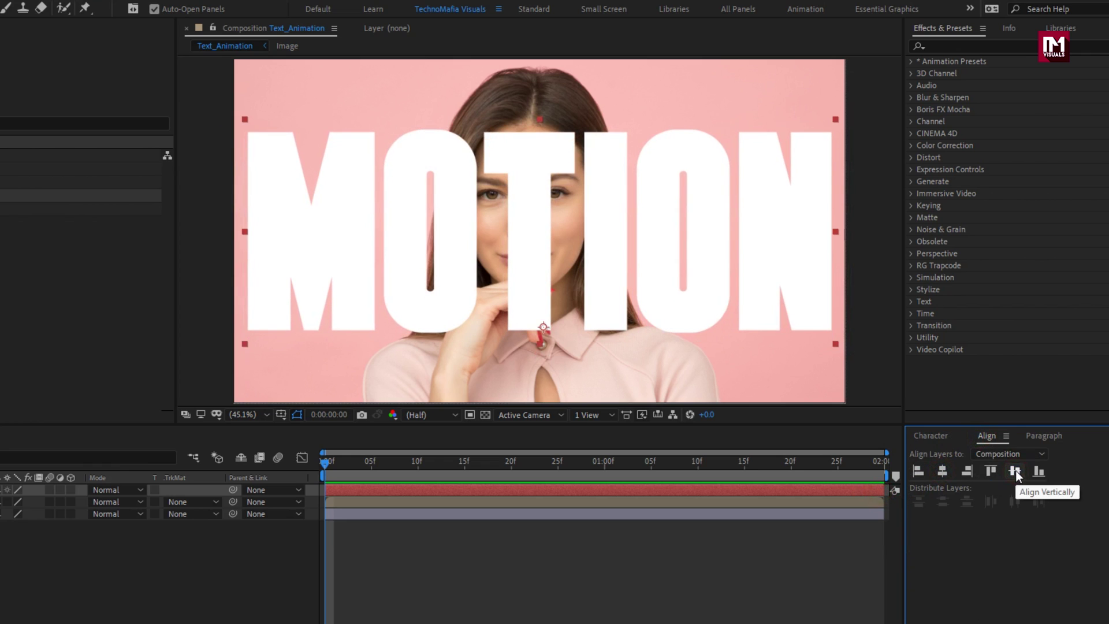
pyautogui.click(933, 436)
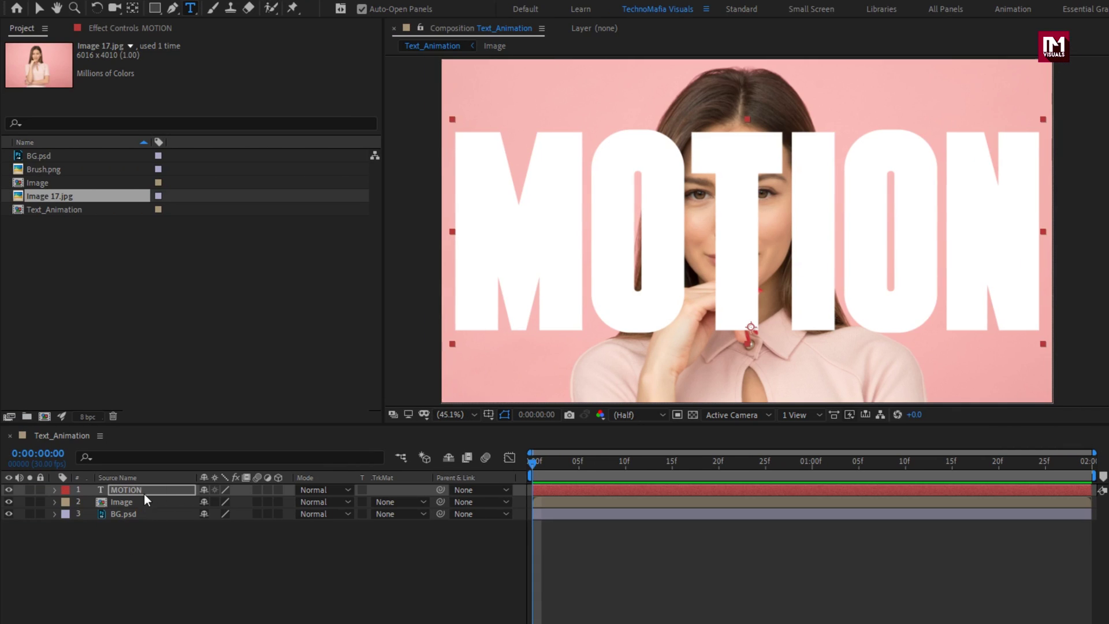
# - Add an Opacity animator to the MOTION text layer and set its opacity to 0%
pyautogui.click(143, 490)
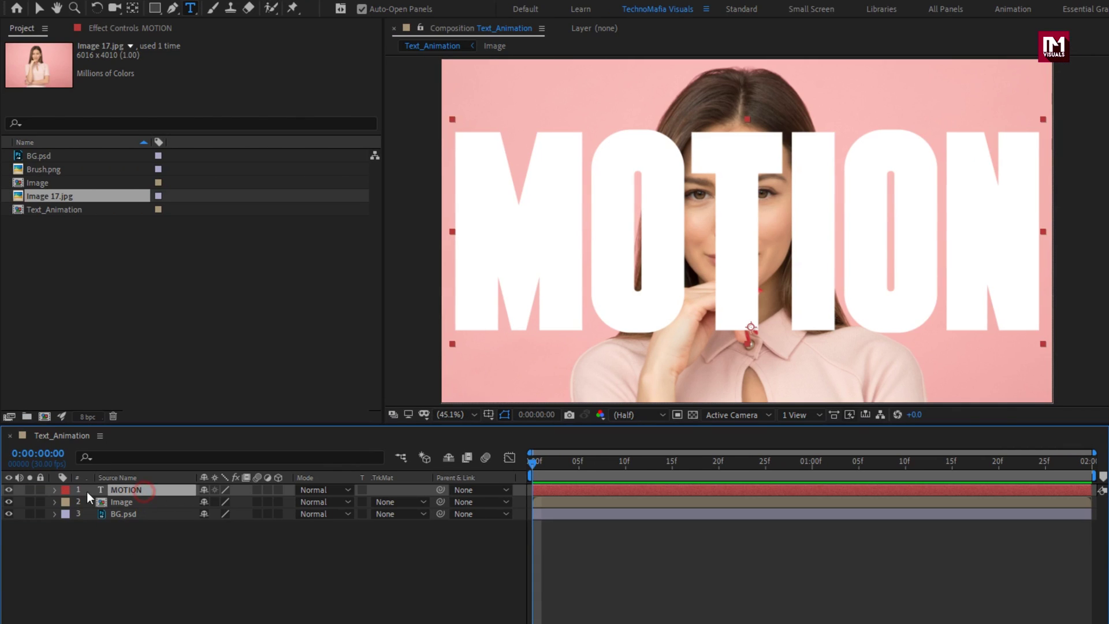
pyautogui.click(54, 490)
pyautogui.click(285, 502)
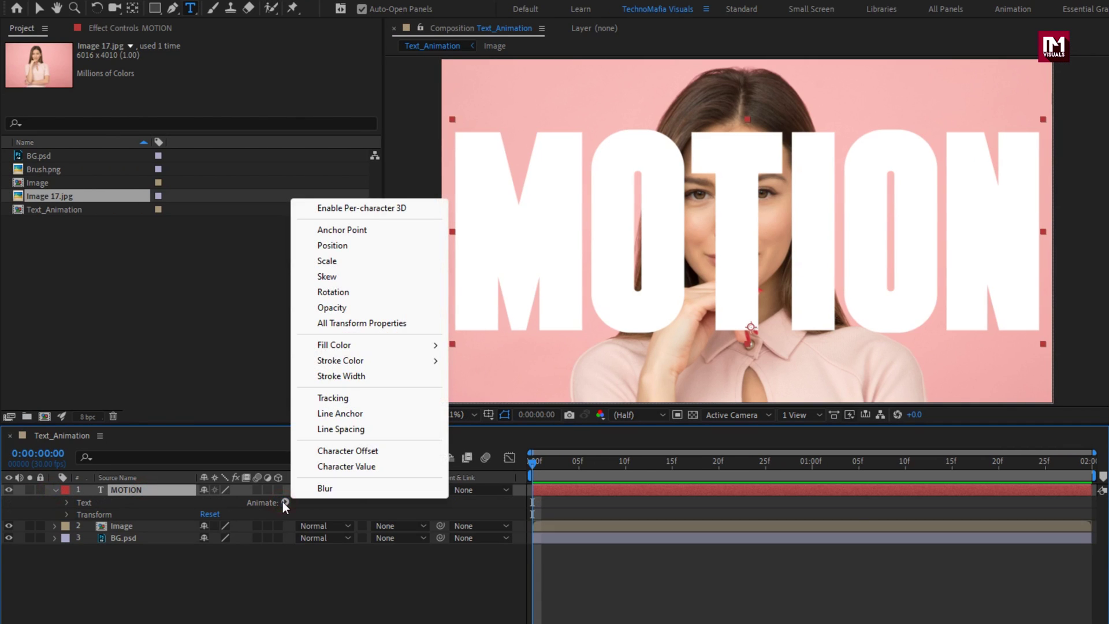
pyautogui.click(327, 308)
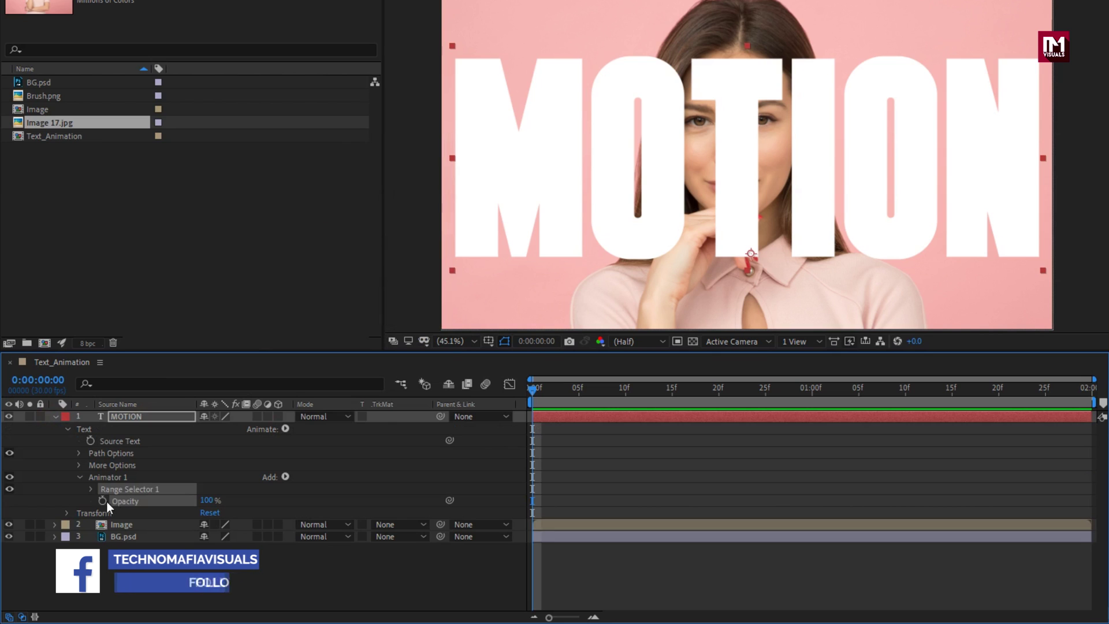
pyautogui.moveTo(203, 502); pyautogui.dragTo(91, 492)
# - Keyframe the range selector's Offset from 0% at the first frame to 100% at 0:00:01:00 and scrub through the letter reveal
pyautogui.click(91, 489)
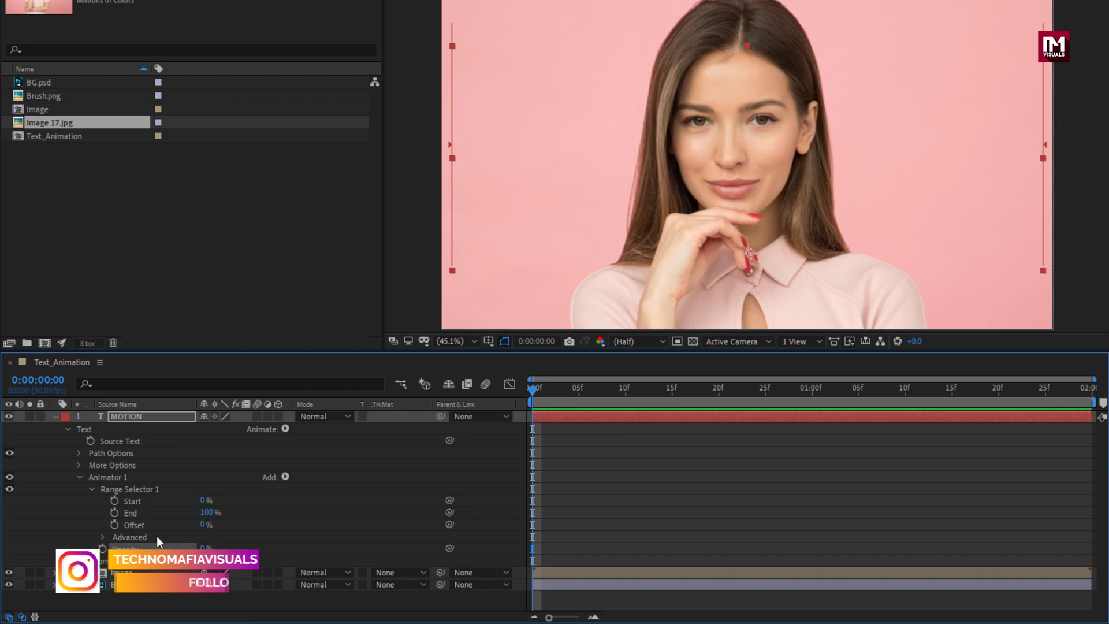
pyautogui.click(115, 525)
pyautogui.moveTo(604, 391); pyautogui.dragTo(813, 394)
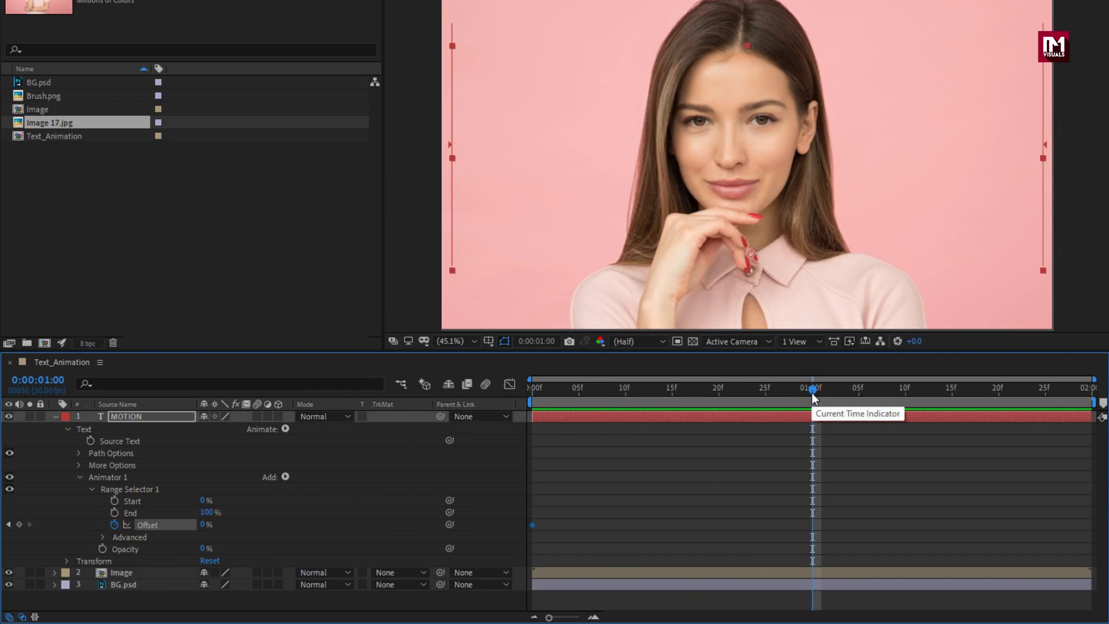
pyautogui.click(202, 524)
pyautogui.moveTo(202, 525); pyautogui.dragTo(346, 523)
pyautogui.moveTo(664, 393); pyautogui.dragTo(701, 397)
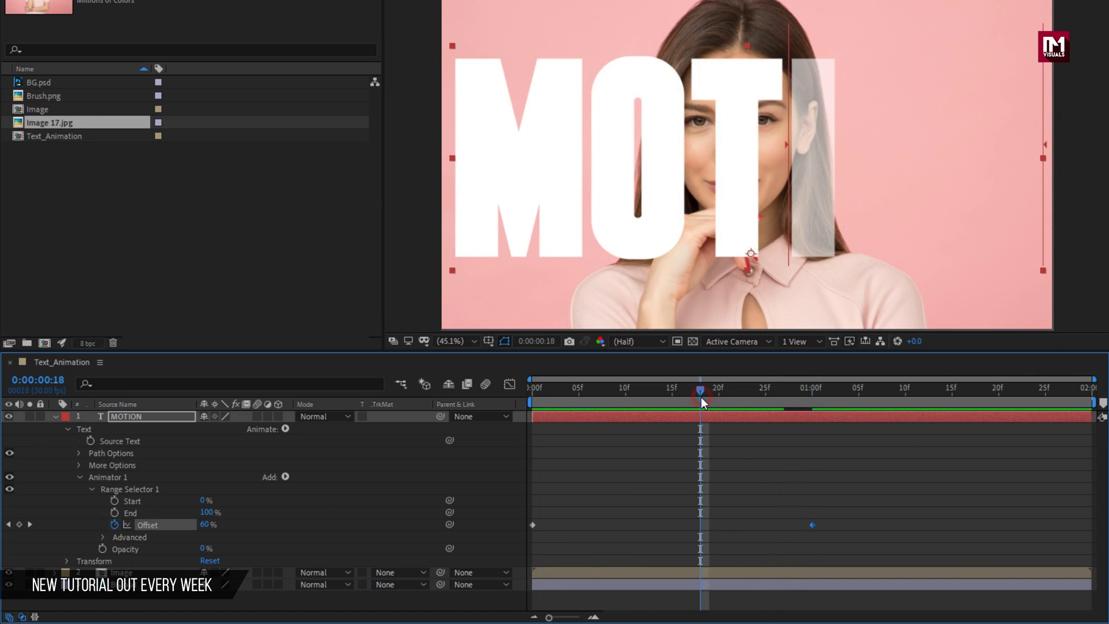
# - Randomize the order of the MOTION text's range selector with a random seed of 70, and return to the first frame
pyautogui.click(101, 538)
pyautogui.scroll(-4, 89, 525)
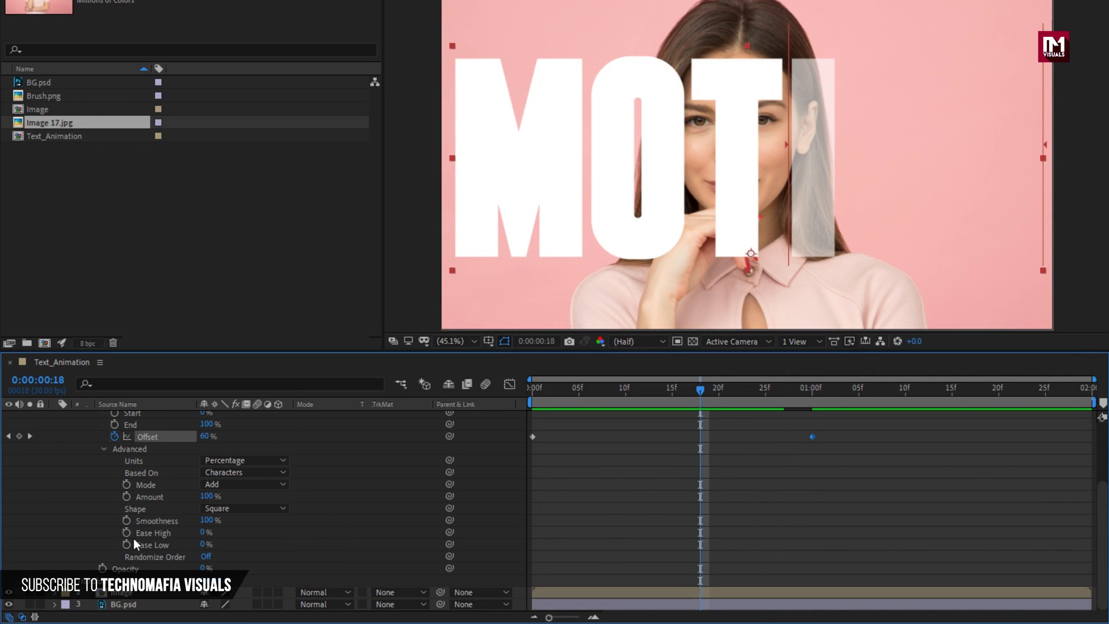
pyautogui.click(206, 557)
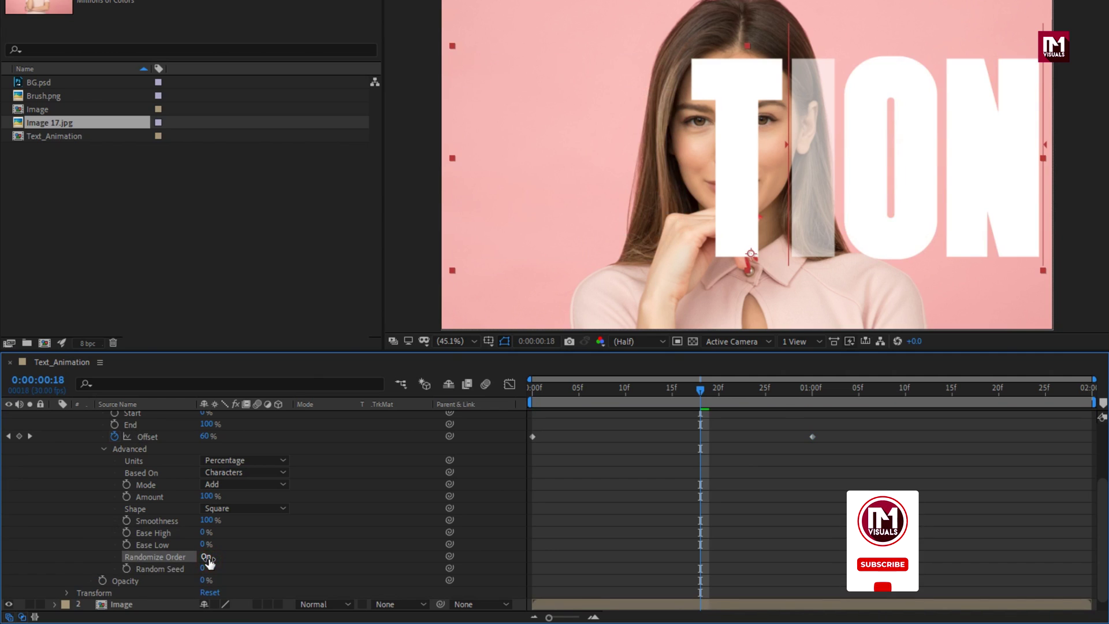
pyautogui.click(203, 579)
pyautogui.scroll(-1, 208, 577)
pyautogui.write('70')
pyautogui.press('Return')
pyautogui.moveTo(533, 390)
pyautogui.mouseDown()
pyautogui.moveTo(775, 393)
pyautogui.moveTo(533, 393)
pyautogui.mouseUp()
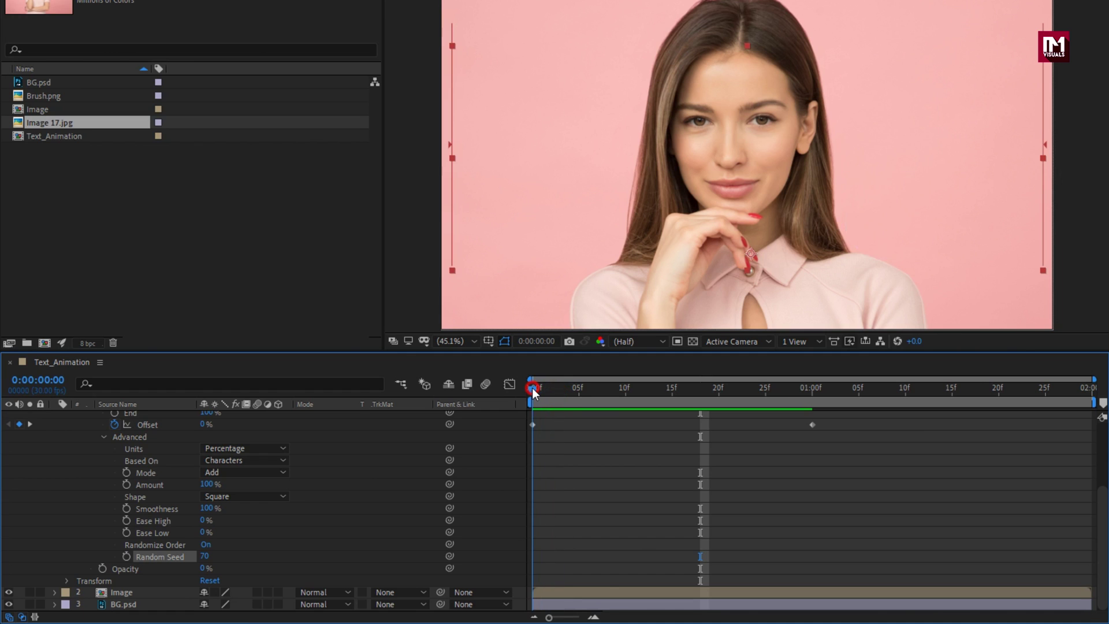
pyautogui.scroll(4, 304, 471)
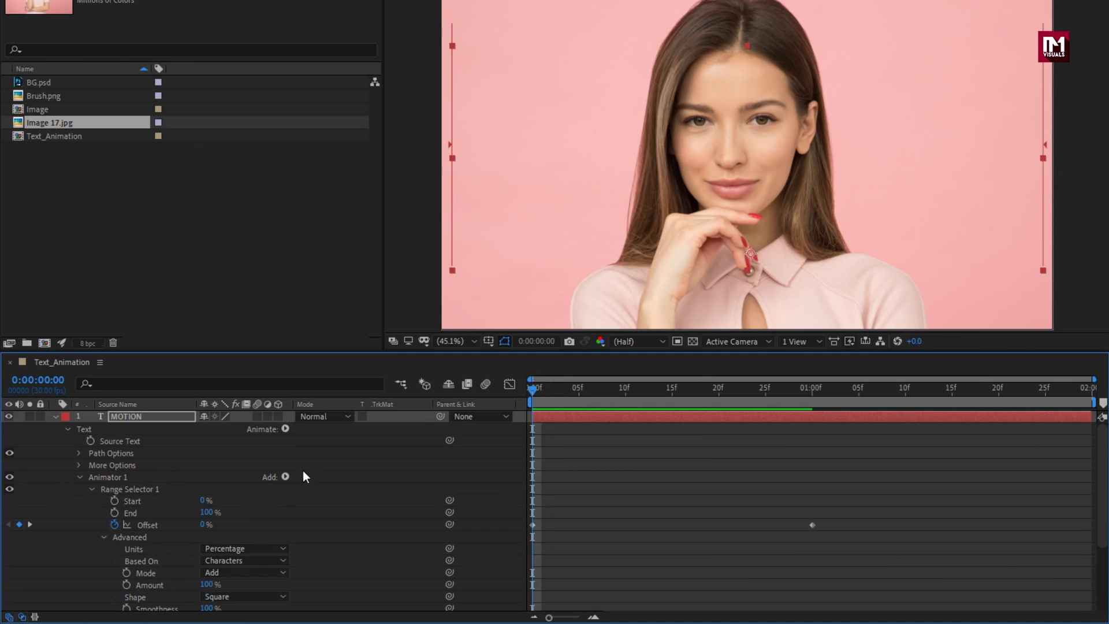
pyautogui.click(80, 477)
pyautogui.click(55, 416)
# - Place Brush.png above the MOTION layer and, at 0:00:01:04, scale it to 140%
pyautogui.click(134, 417)
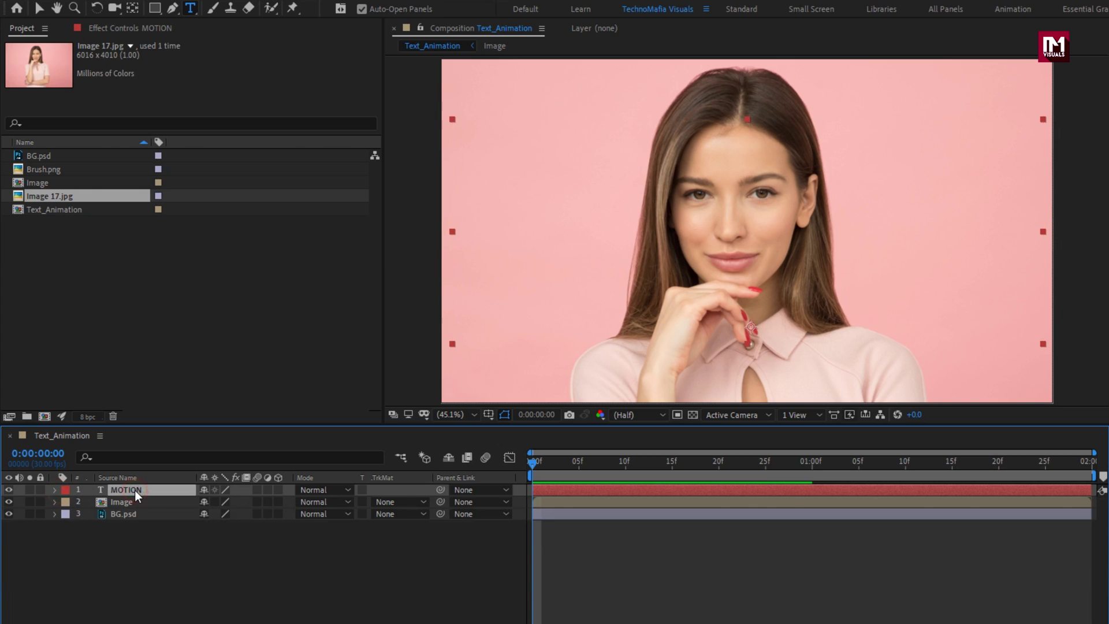
pyautogui.moveTo(51, 171)
pyautogui.mouseDown()
pyautogui.moveTo(136, 379)
pyautogui.moveTo(148, 491)
pyautogui.mouseUp()
pyautogui.moveTo(618, 465); pyautogui.dragTo(849, 465)
pyautogui.press('s')
pyautogui.moveTo(241, 501); pyautogui.dragTo(272, 499)
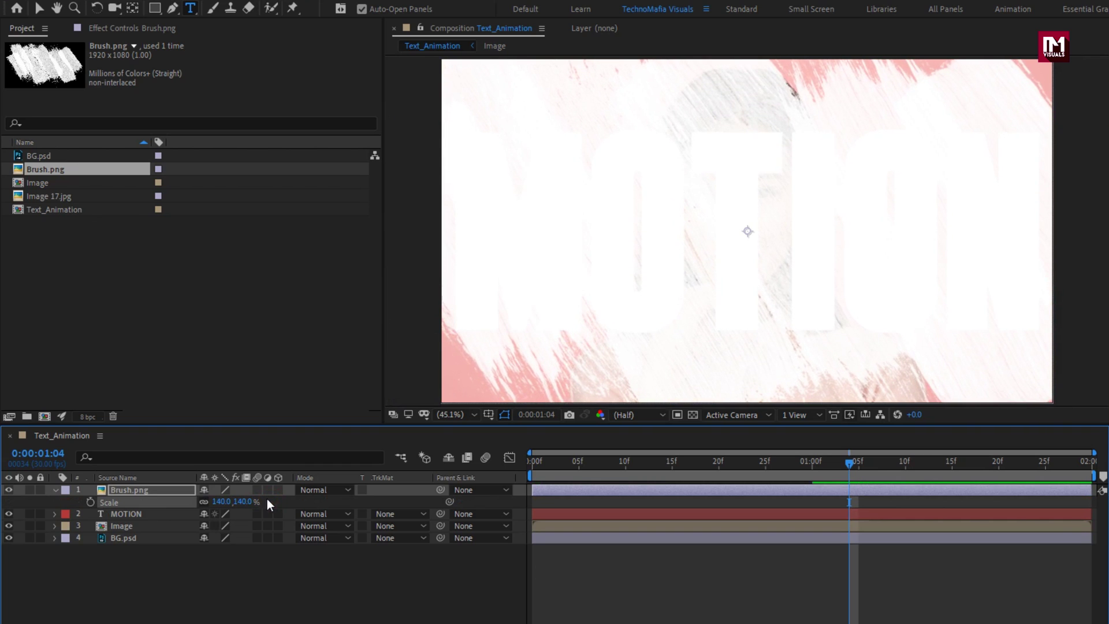
pyautogui.click(54, 489)
# - Set the MOTION text layer's track matte to Alpha Matte "Brush.png"
pyautogui.click(124, 501)
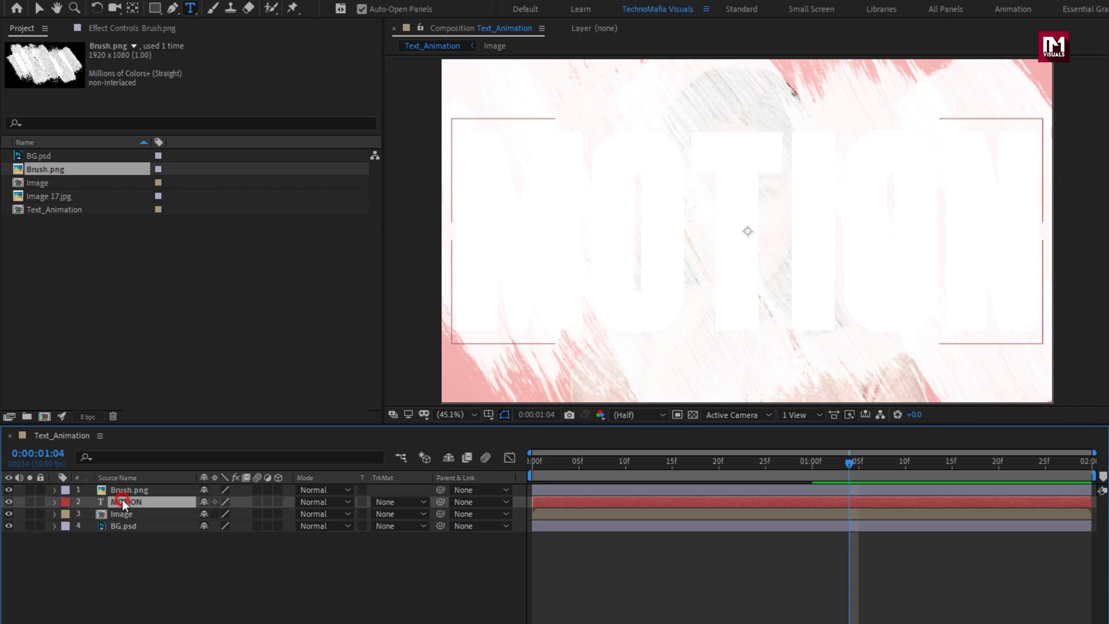
pyautogui.click(381, 502)
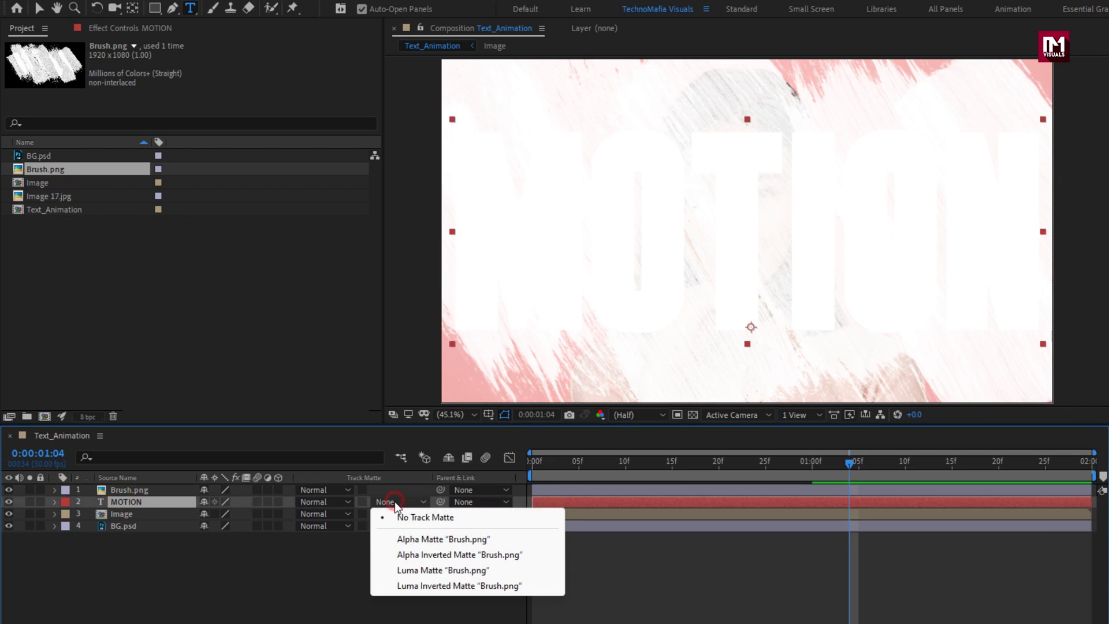
pyautogui.click(464, 538)
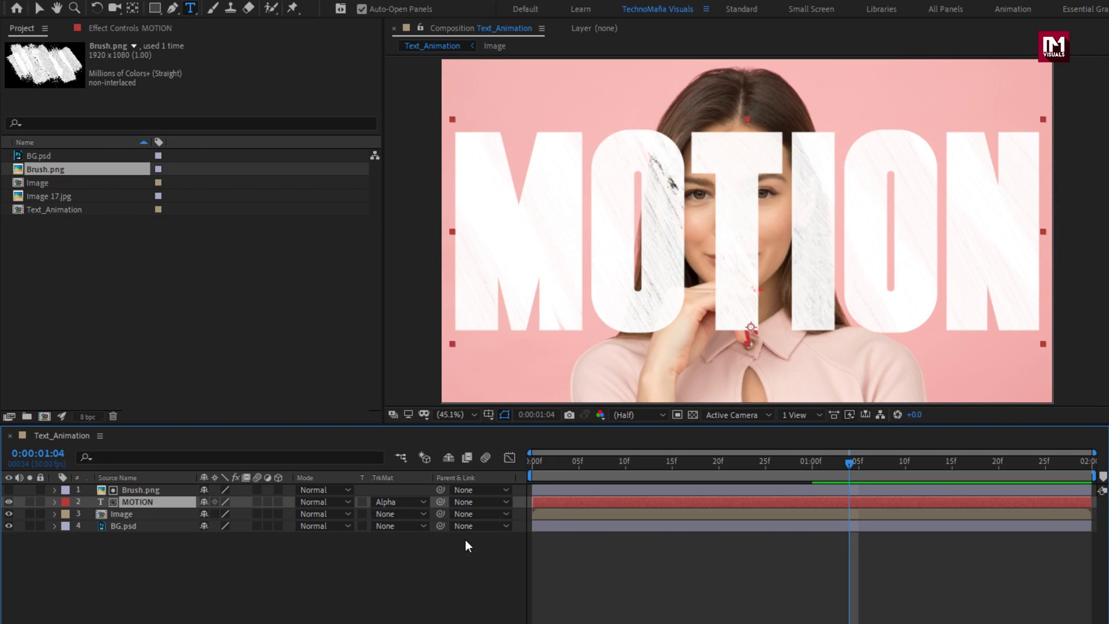
# - Pre-compose the Brush.png and MOTION layers together into a new composition named Text_1
pyautogui.keyDown('ctrl'); pyautogui.click(132, 491); pyautogui.keyUp('ctrl')
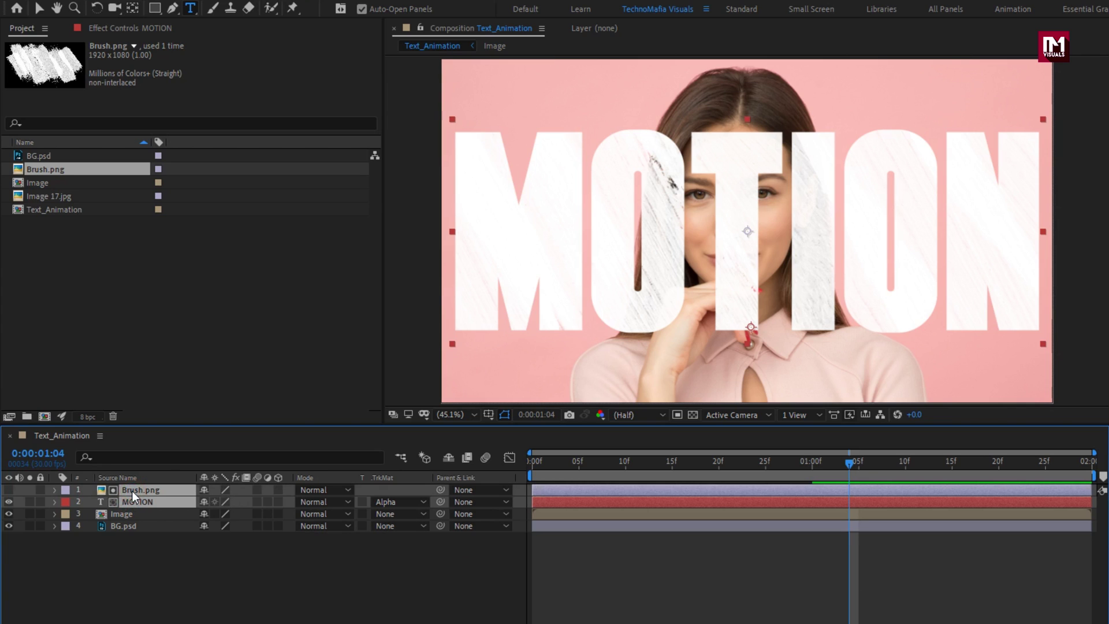
pyautogui.rightClick(133, 491)
pyautogui.click(165, 431)
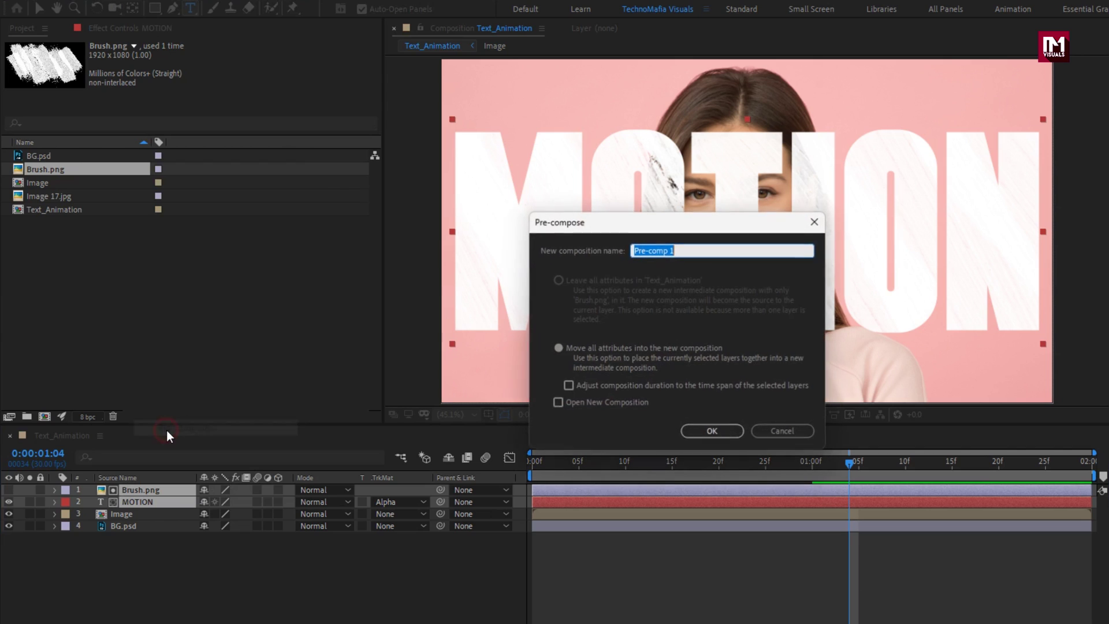
pyautogui.write('Text_1')
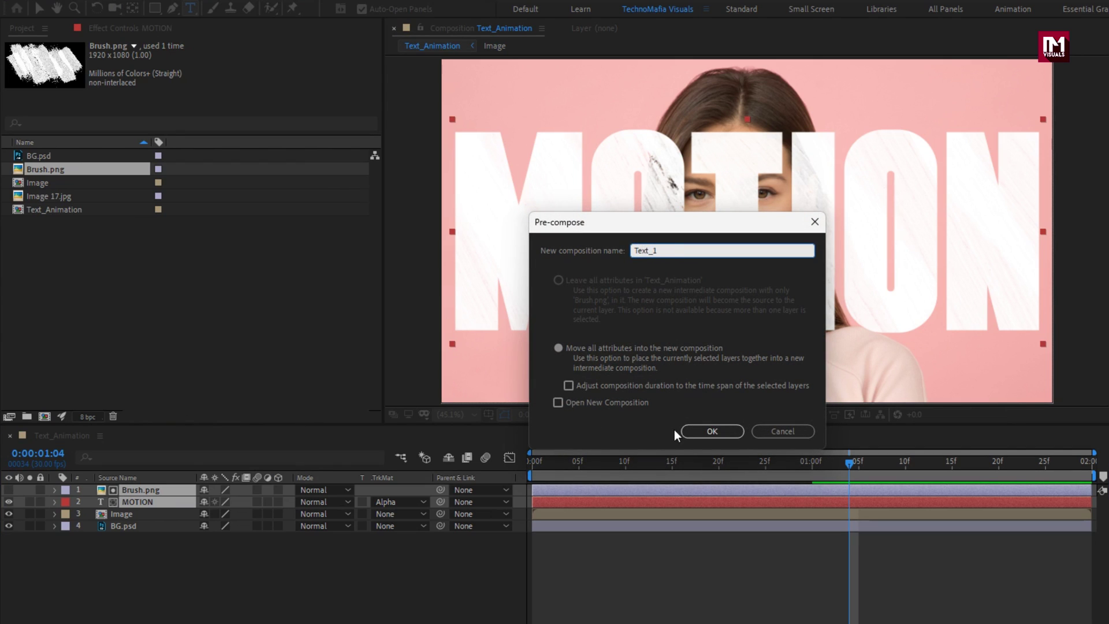
pyautogui.click(693, 431)
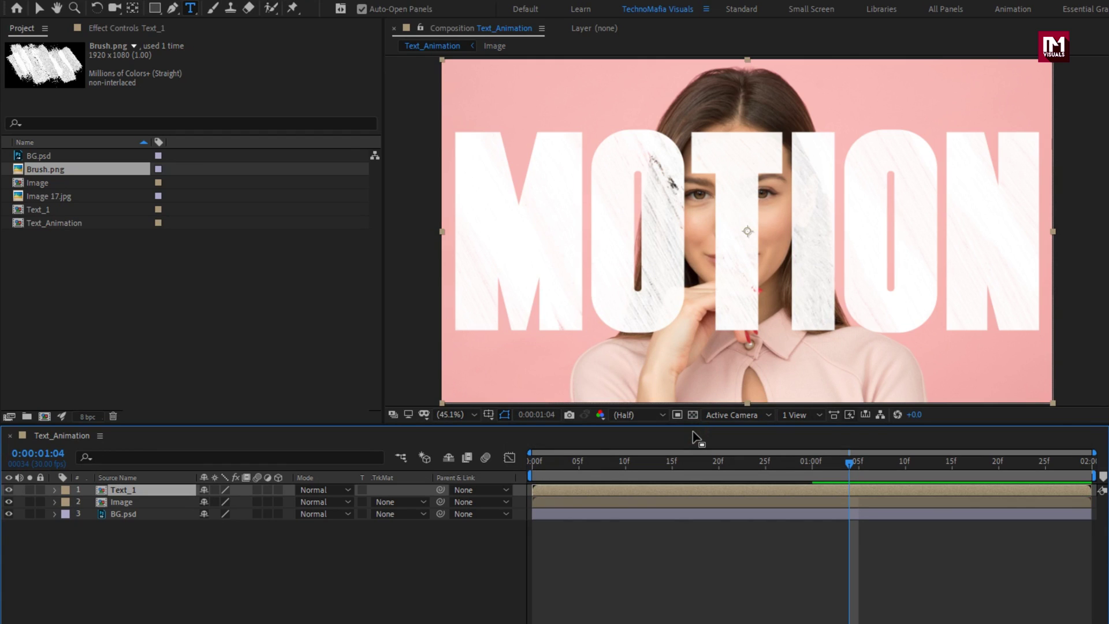
# - Set the Image layer's track matte to Alpha Matte "Text_1"
pyautogui.click(121, 502)
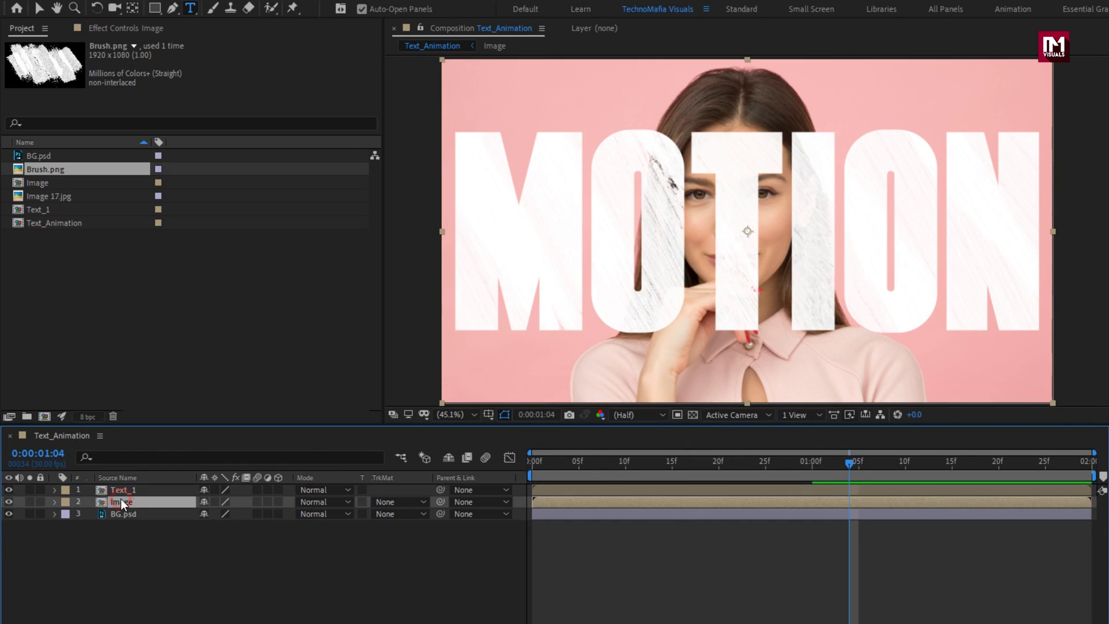
pyautogui.click(386, 501)
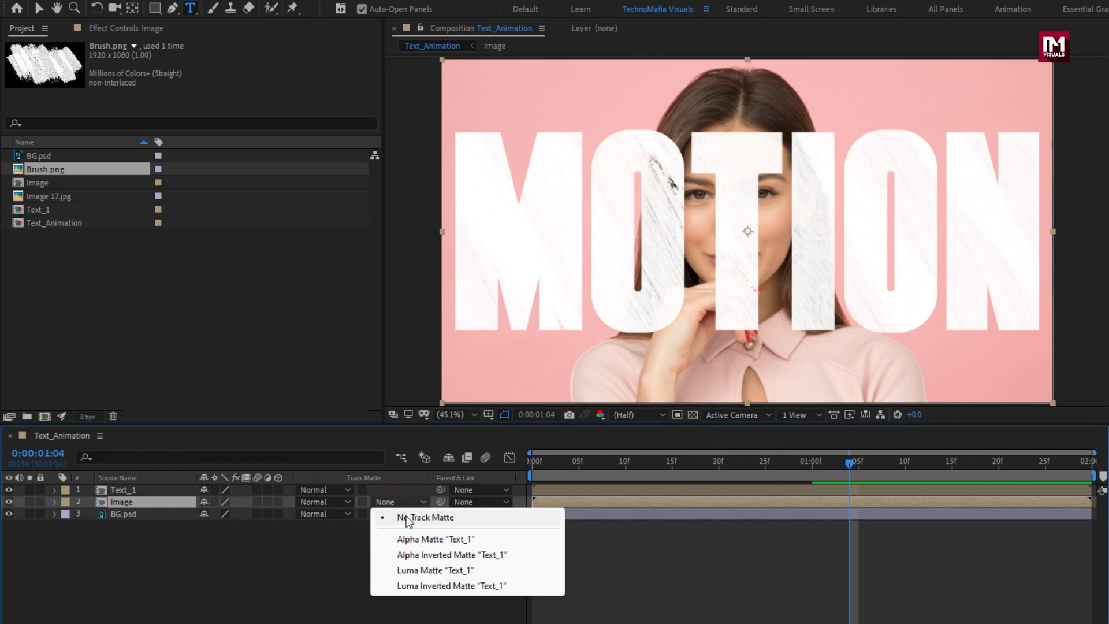
pyautogui.click(461, 539)
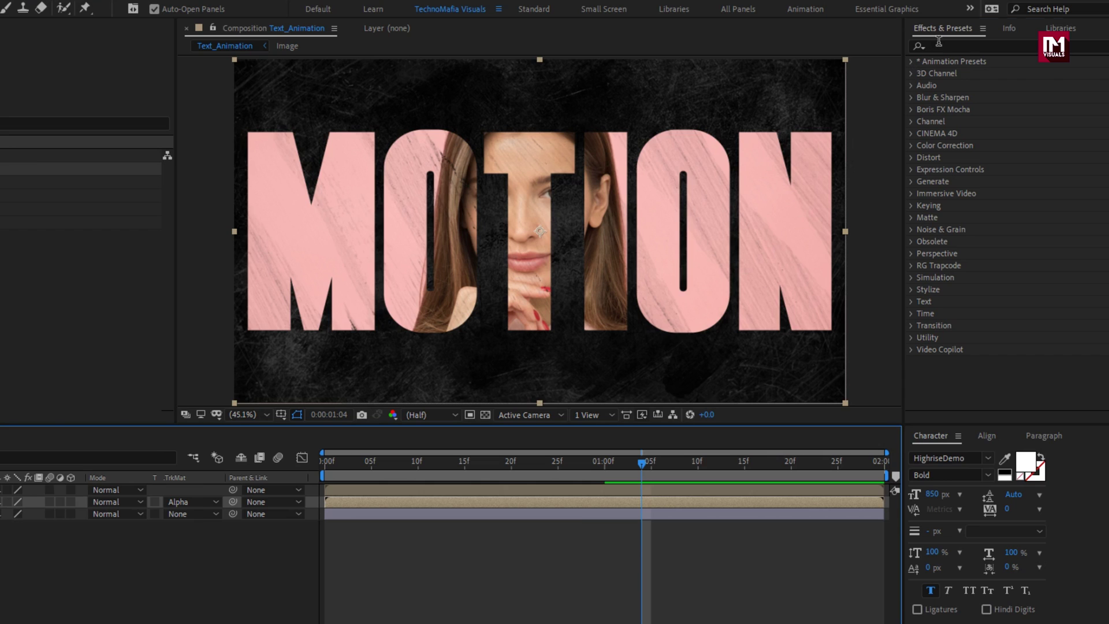
# - Apply Posterize with a level of 10 and a Tint effect to the Image layer
pyautogui.click(938, 46)
pyautogui.write('pos')
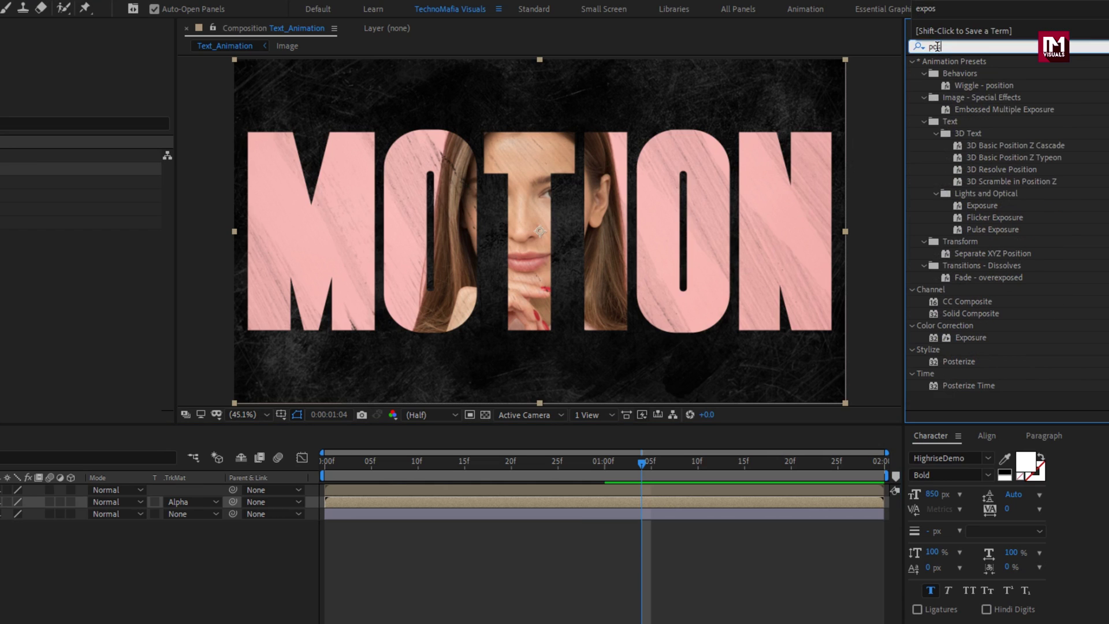
pyautogui.doubleClick(963, 360)
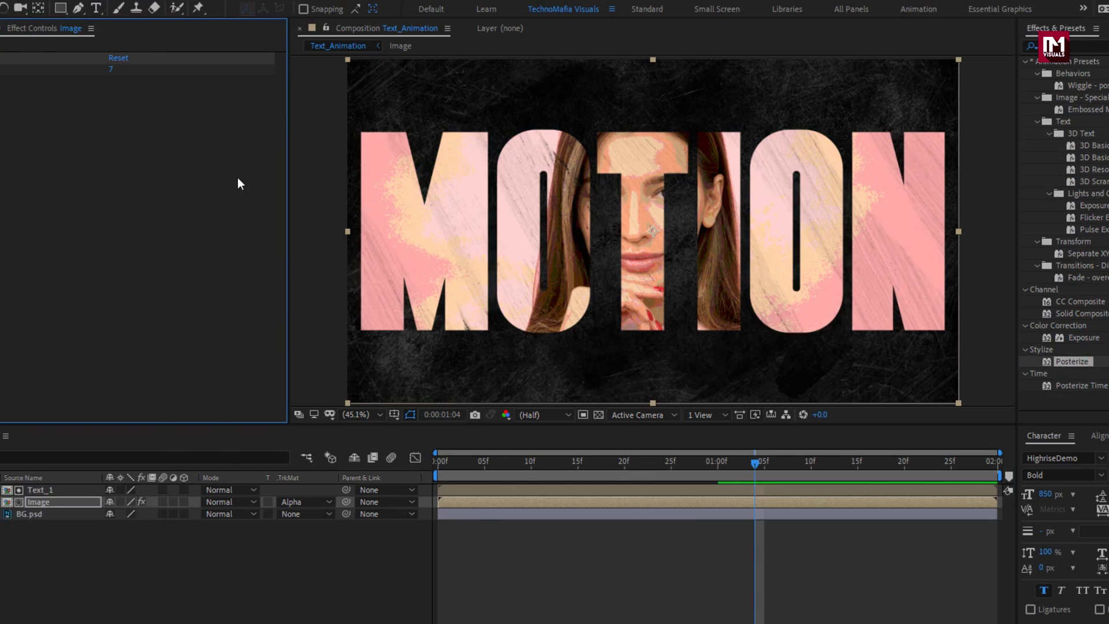
pyautogui.write('10')
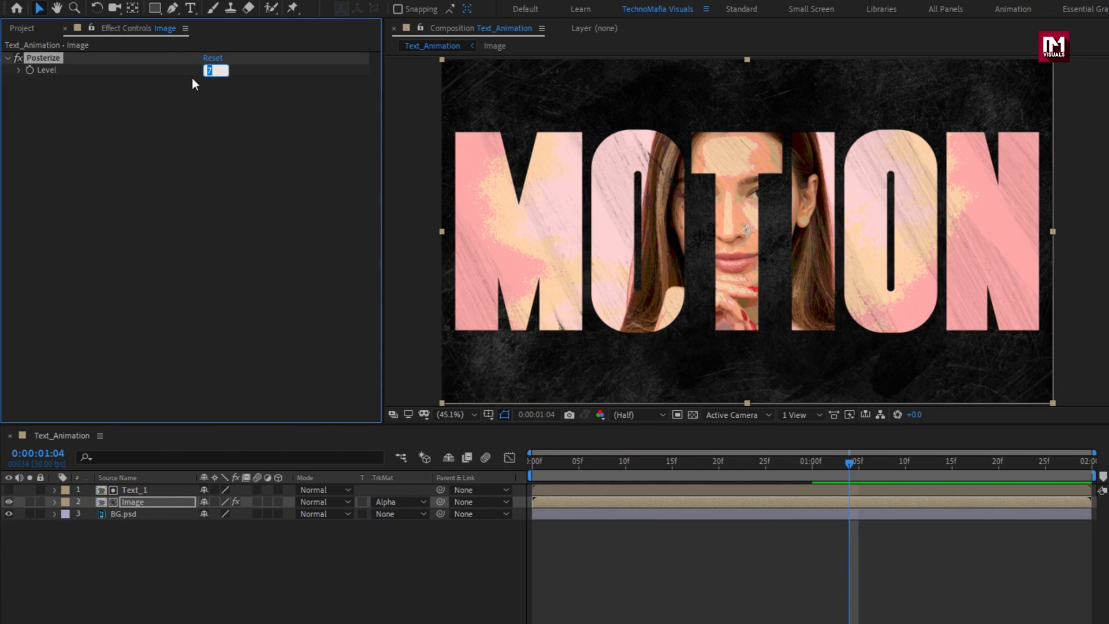
pyautogui.press('Return')
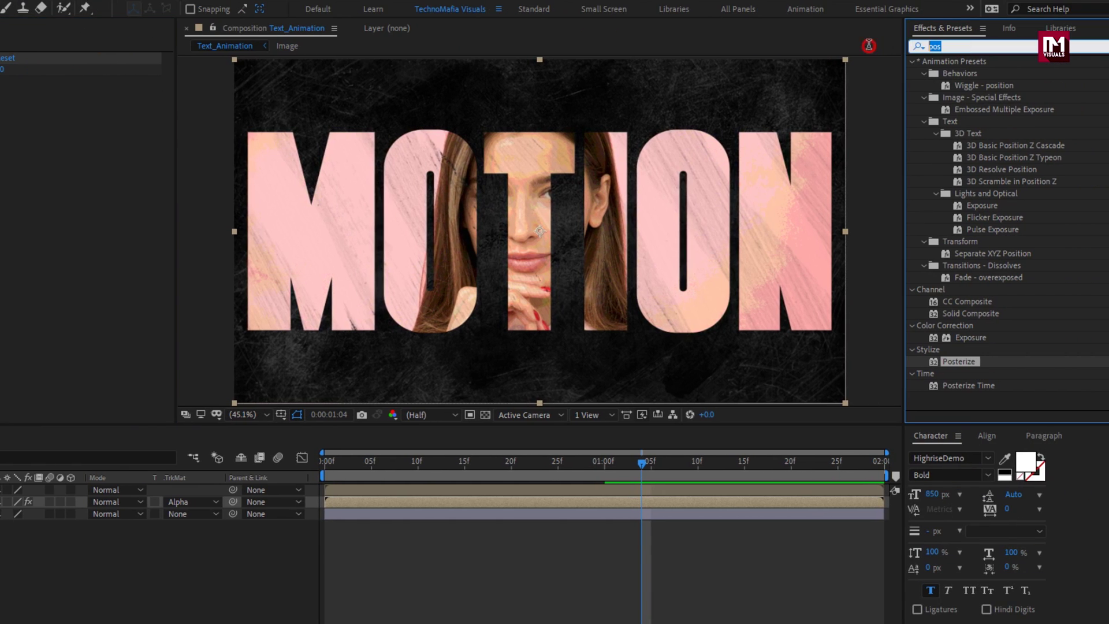
pyautogui.write('tint')
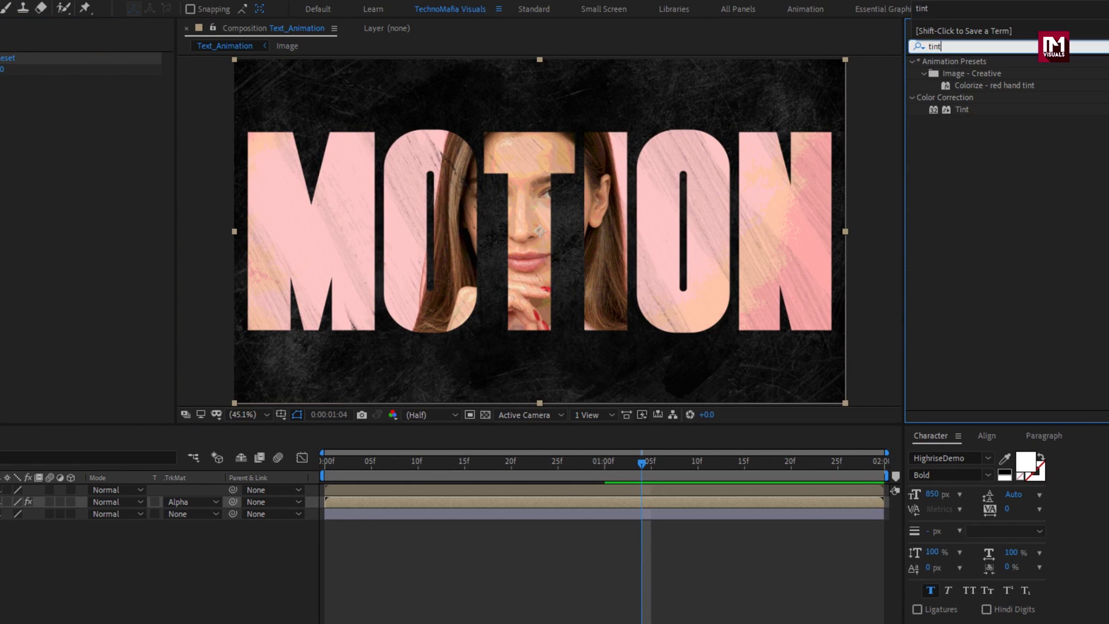
pyautogui.doubleClick(959, 109)
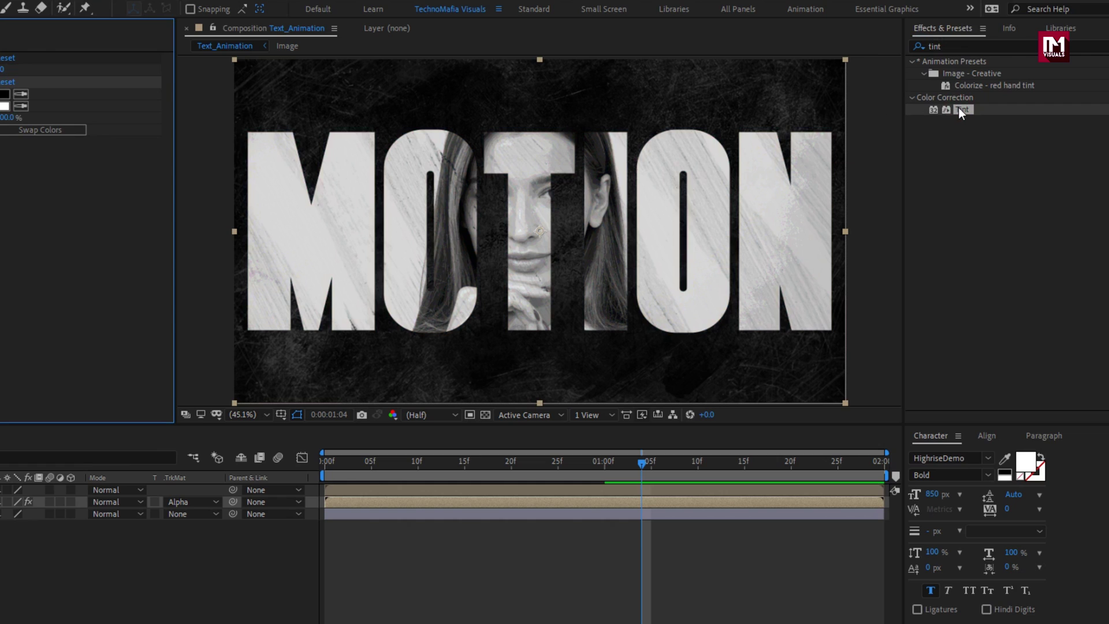
# - Add a Curves effect to the Image layer and shape a gentle S-curve that raises the highlights and lowers the shadows
pyautogui.click(916, 48)
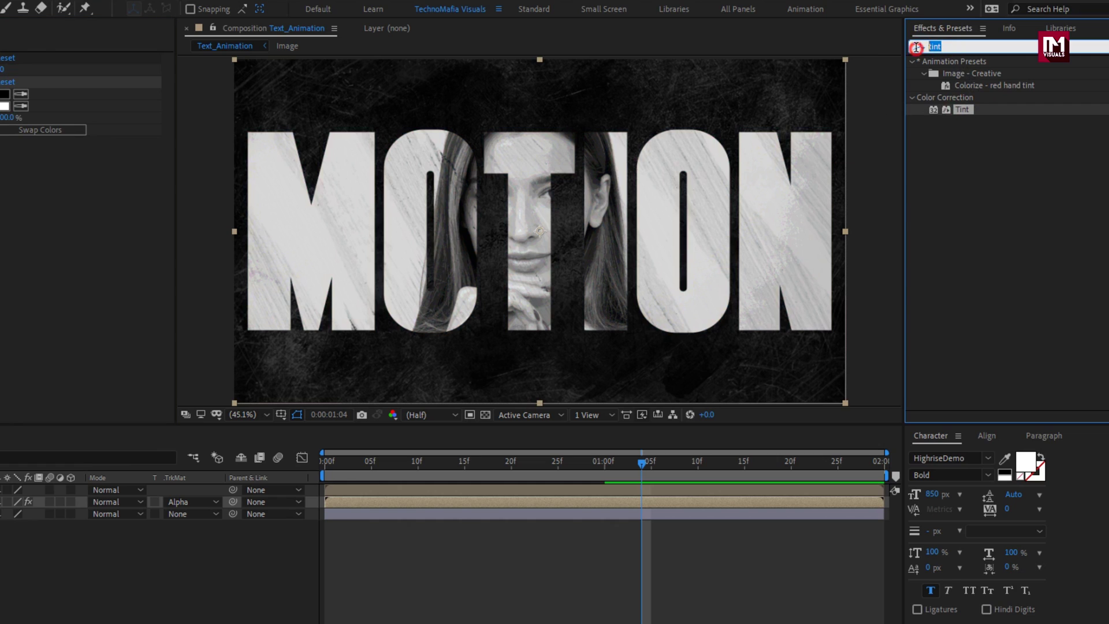
pyautogui.write('curv')
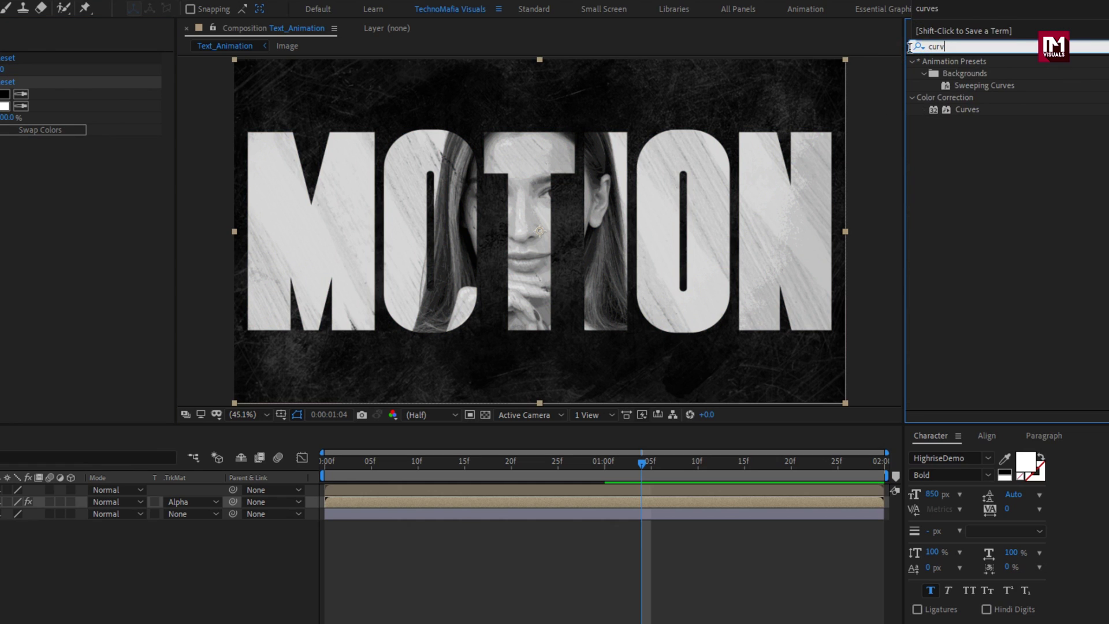
pyautogui.doubleClick(961, 110)
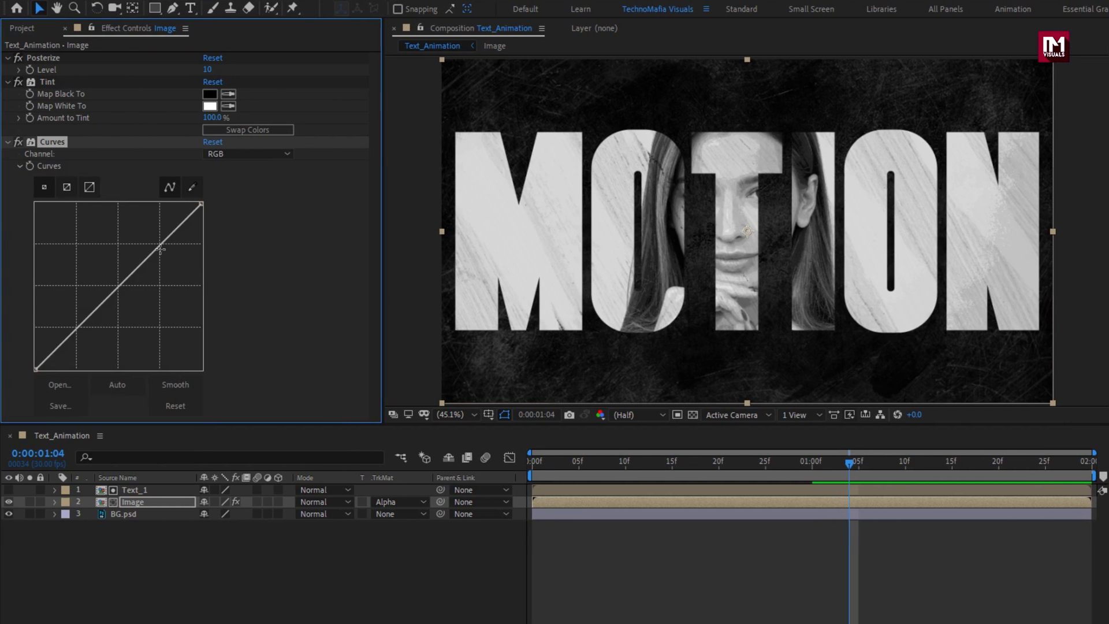
pyautogui.moveTo(161, 249); pyautogui.dragTo(144, 239)
pyautogui.moveTo(80, 318); pyautogui.dragTo(79, 335)
pyautogui.moveTo(137, 244); pyautogui.dragTo(152, 234)
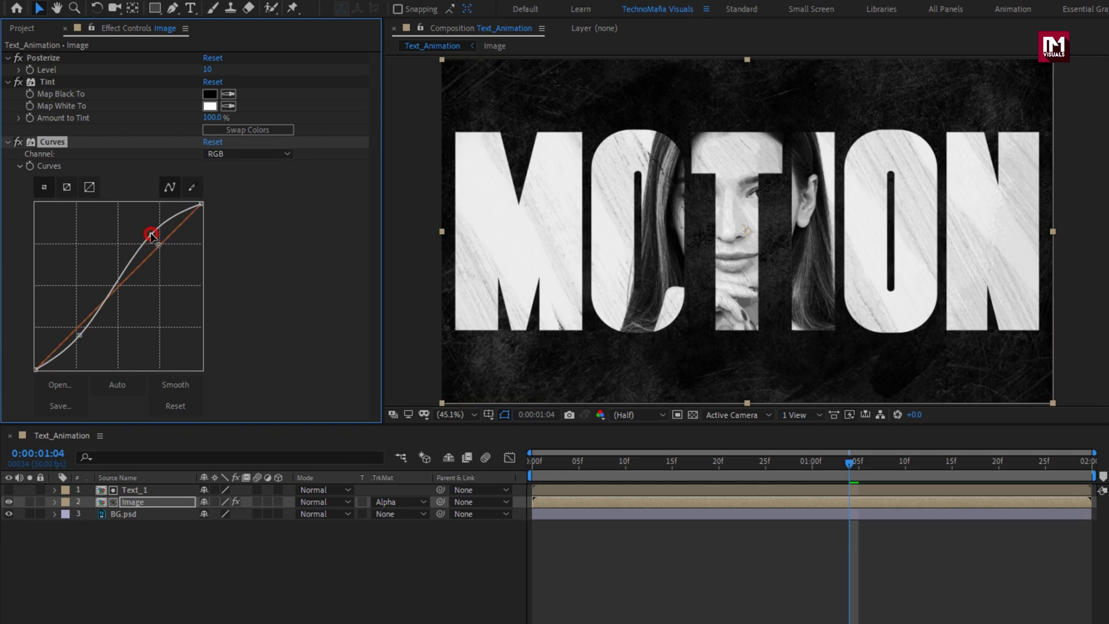
pyautogui.moveTo(82, 334); pyautogui.dragTo(78, 340)
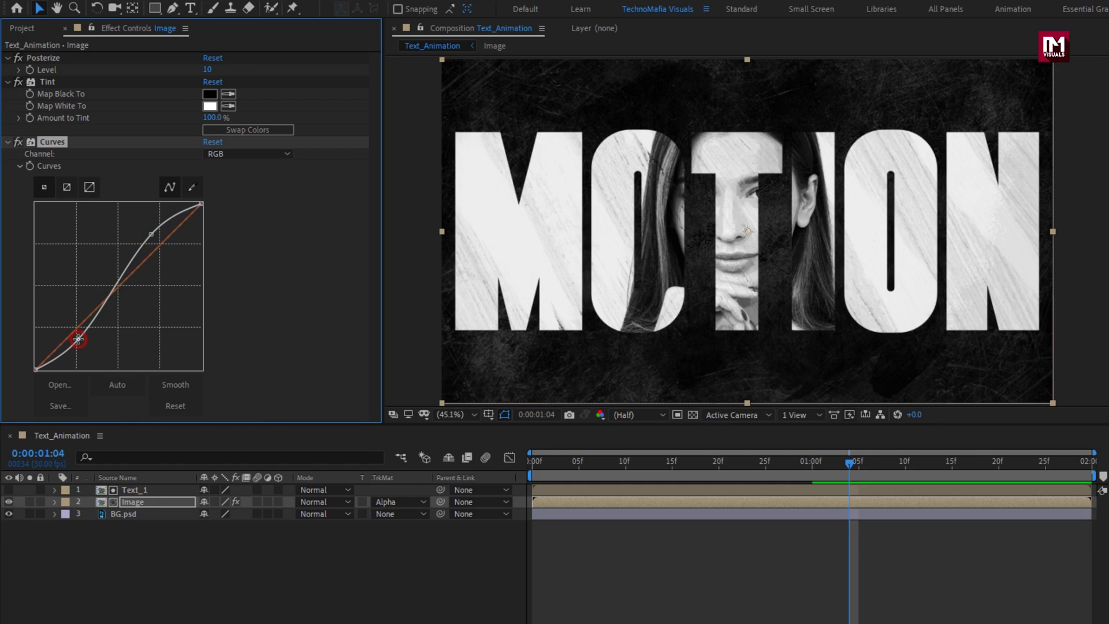
pyautogui.click(7, 141)
pyautogui.click(6, 82)
pyautogui.click(8, 58)
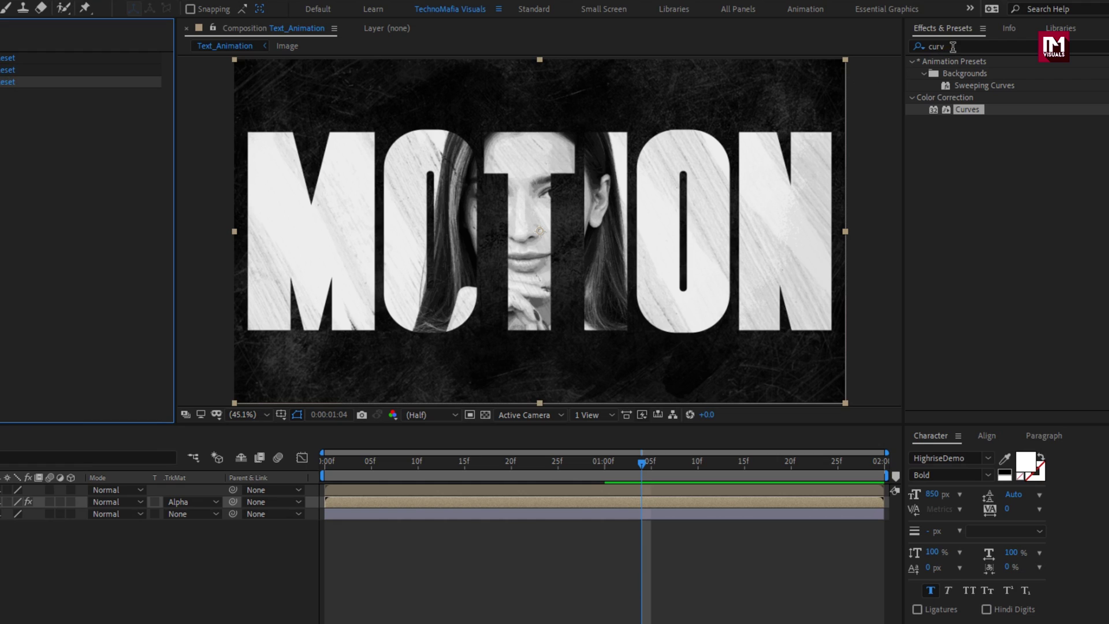
# - Add an Unsharp Mask effect to the Image layer with an amount of 70 and a radius of 5
pyautogui.moveTo(953, 46); pyautogui.dragTo(863, 49)
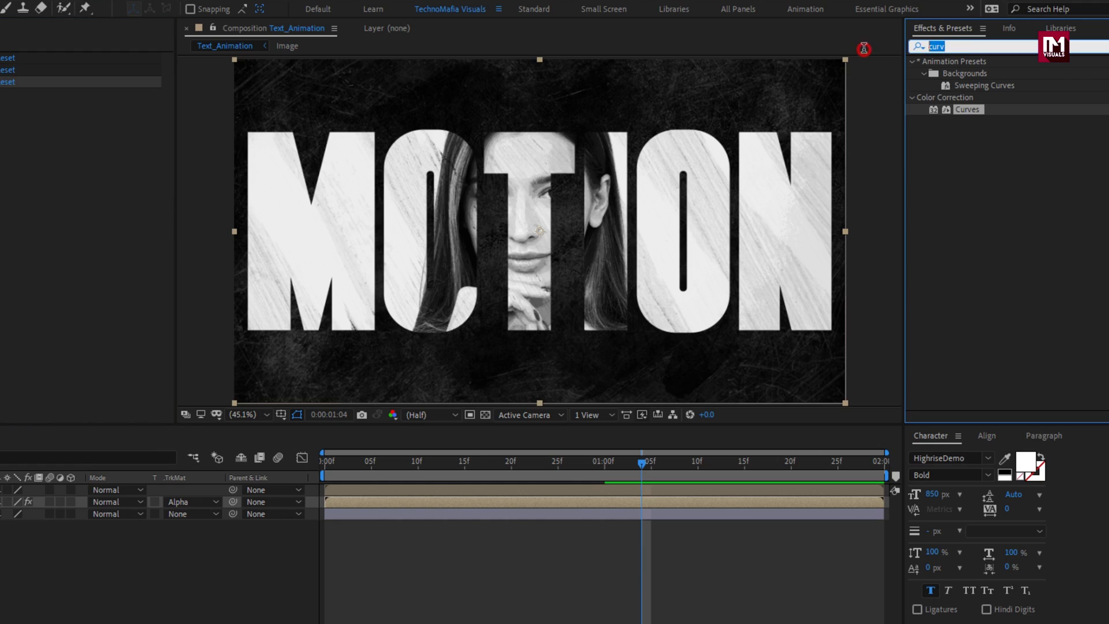
pyautogui.write('unsh')
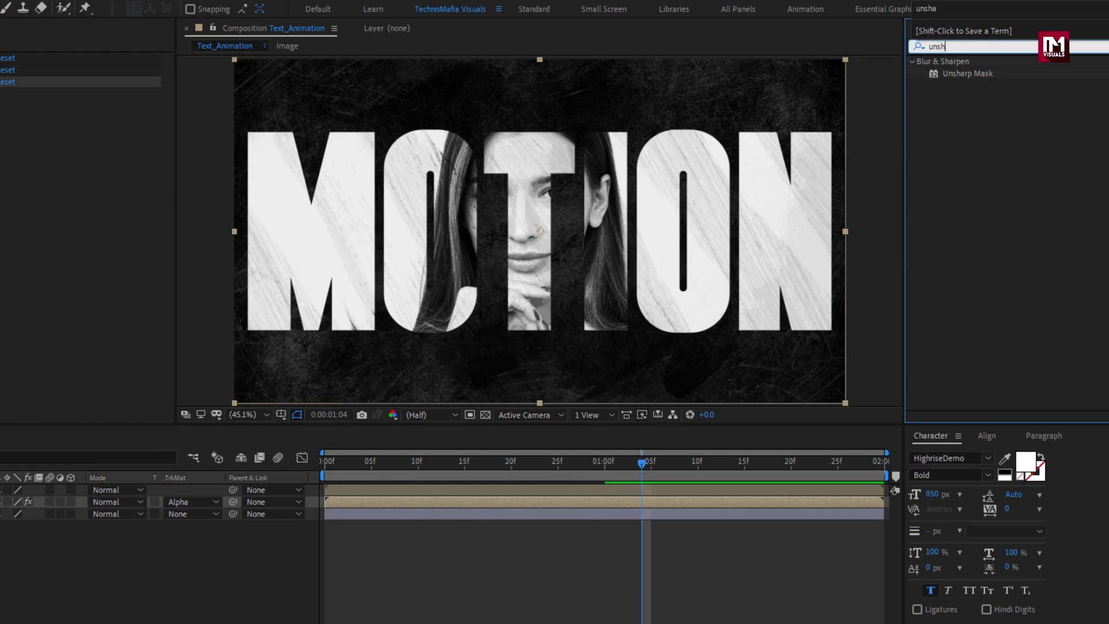
pyautogui.click(958, 71)
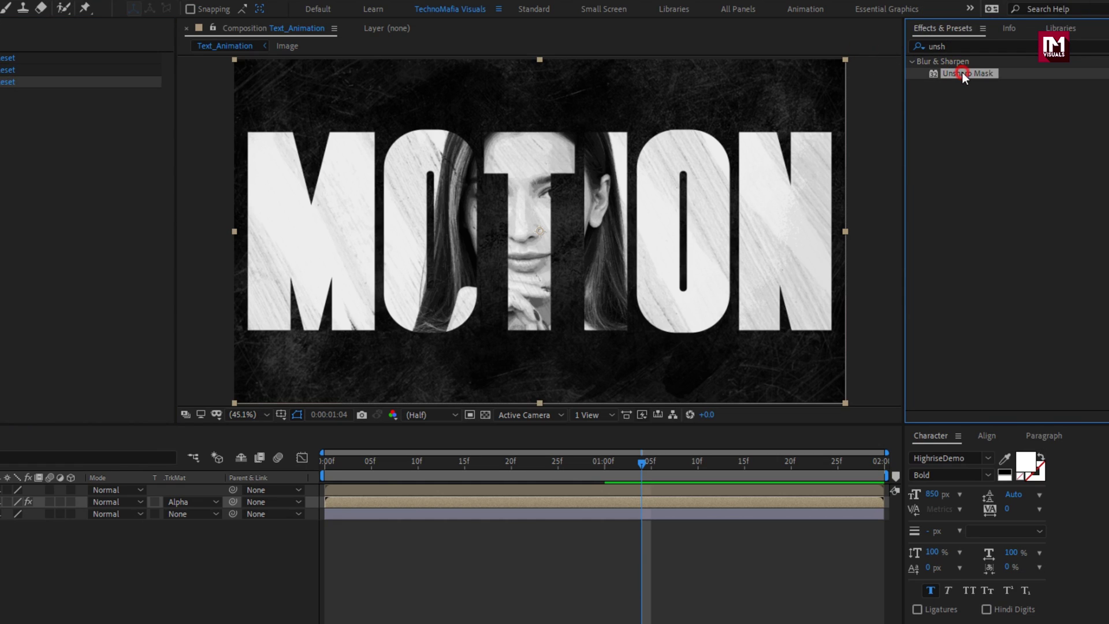
pyautogui.doubleClick(963, 72)
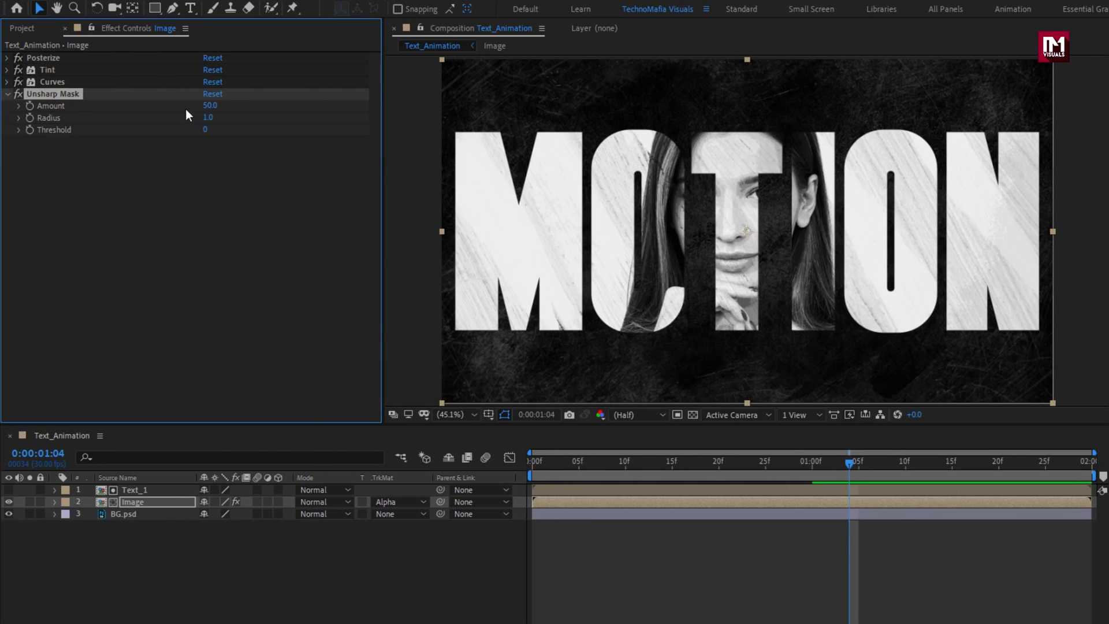
pyautogui.click(2, 105)
pyautogui.write('70')
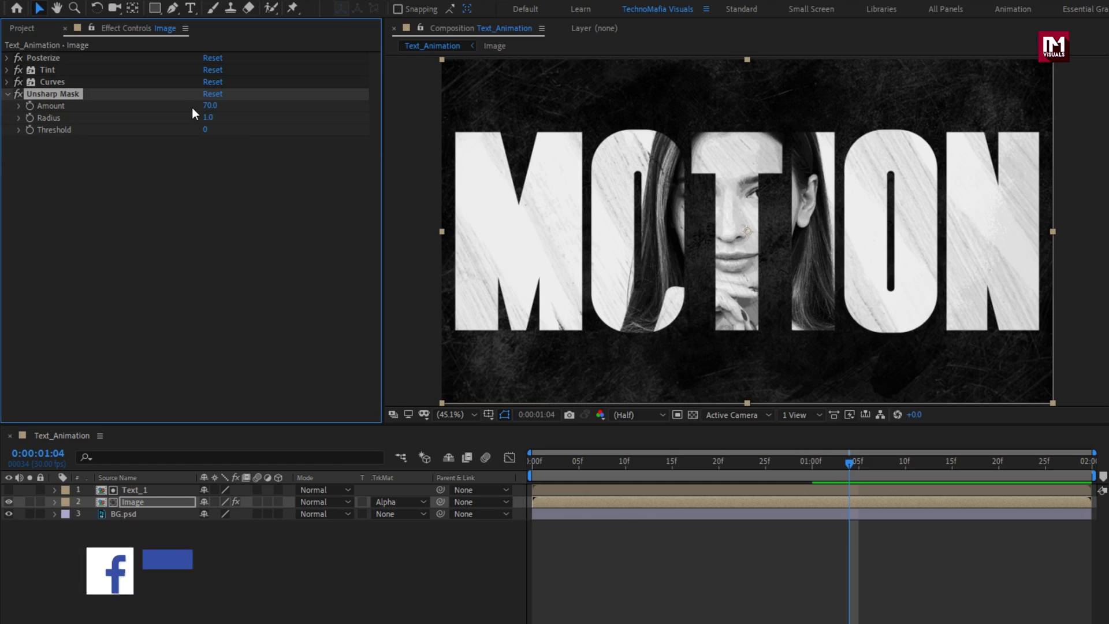
pyautogui.click(208, 117)
pyautogui.write('5')
pyautogui.press('Return')
pyautogui.click(7, 94)
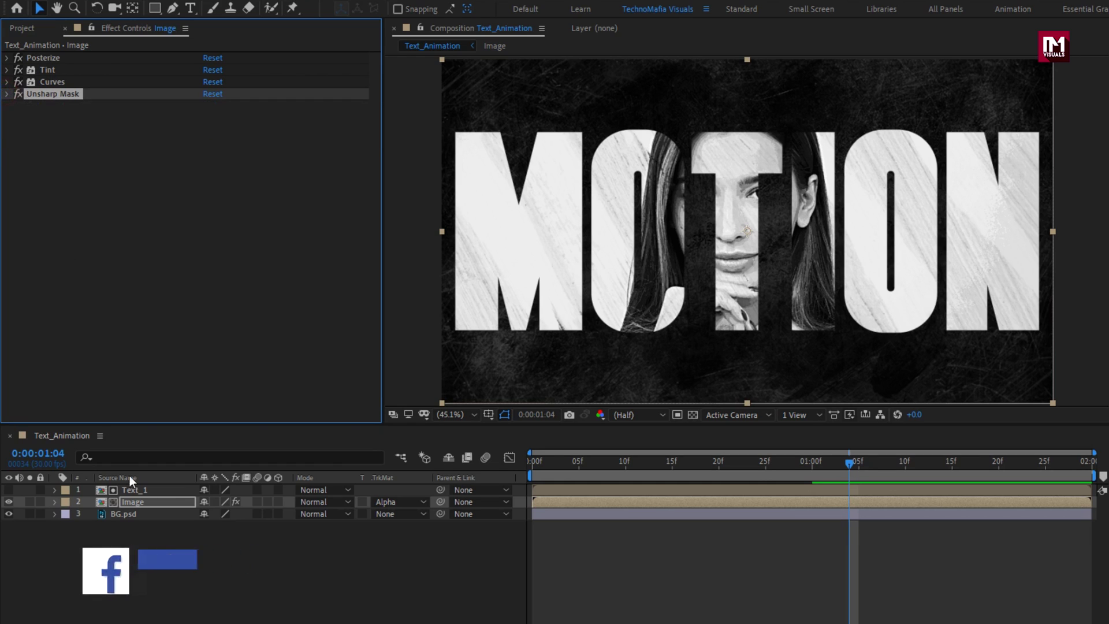
pyautogui.click(22, 27)
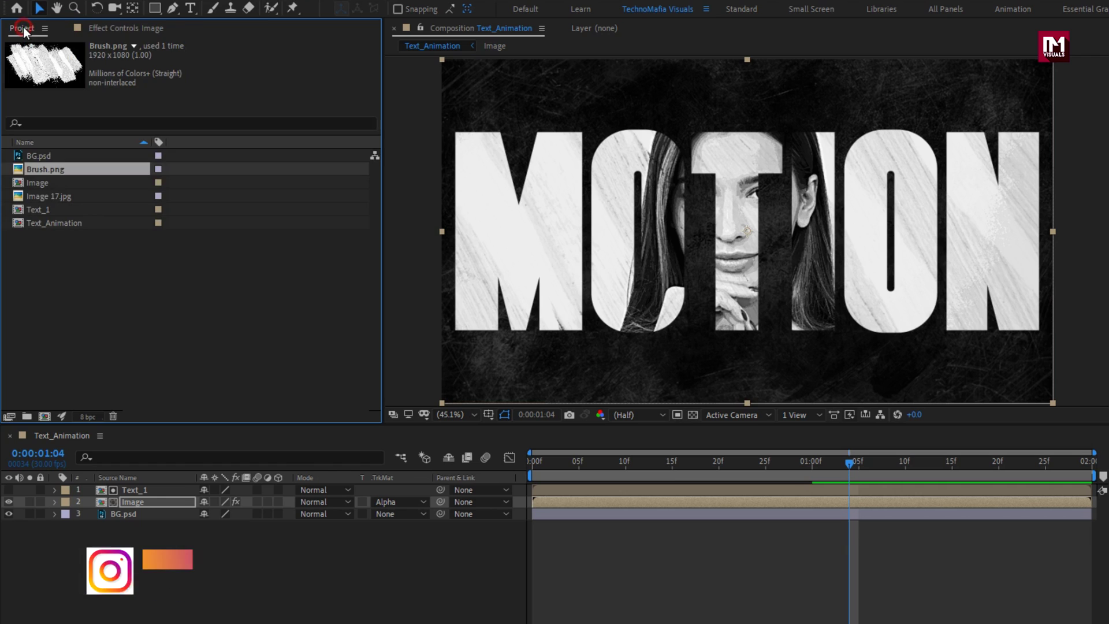
# - Add the Image composition above the existing layers in Text_Animation, with a second Text_1 composition directly on top of it
pyautogui.click(38, 196)
pyautogui.click(32, 184)
pyautogui.moveTo(33, 184); pyautogui.dragTo(136, 486)
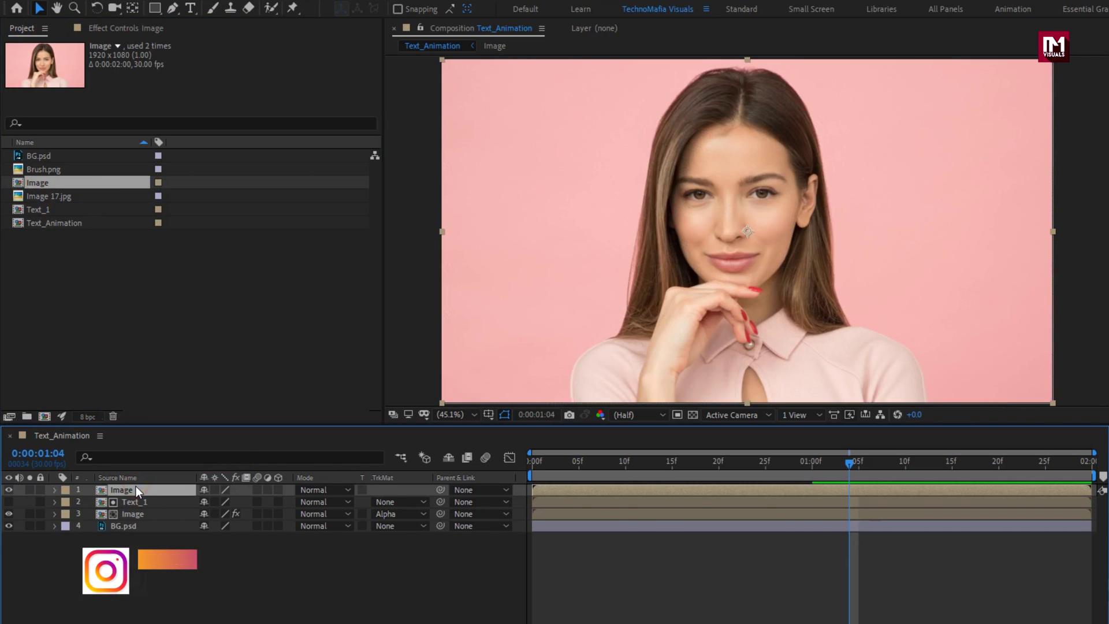
pyautogui.click(39, 212)
pyautogui.moveTo(39, 215); pyautogui.dragTo(148, 488)
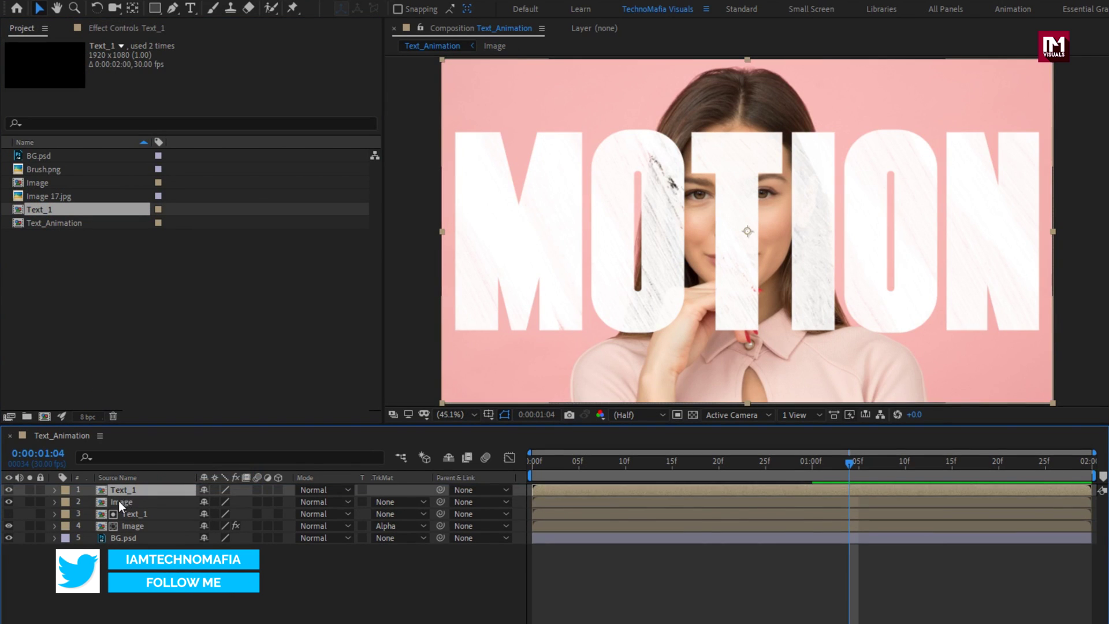
# - Set the upper Image layer's track matte to Alpha Matte "Text_1"
pyautogui.click(120, 502)
pyautogui.click(391, 501)
pyautogui.click(418, 535)
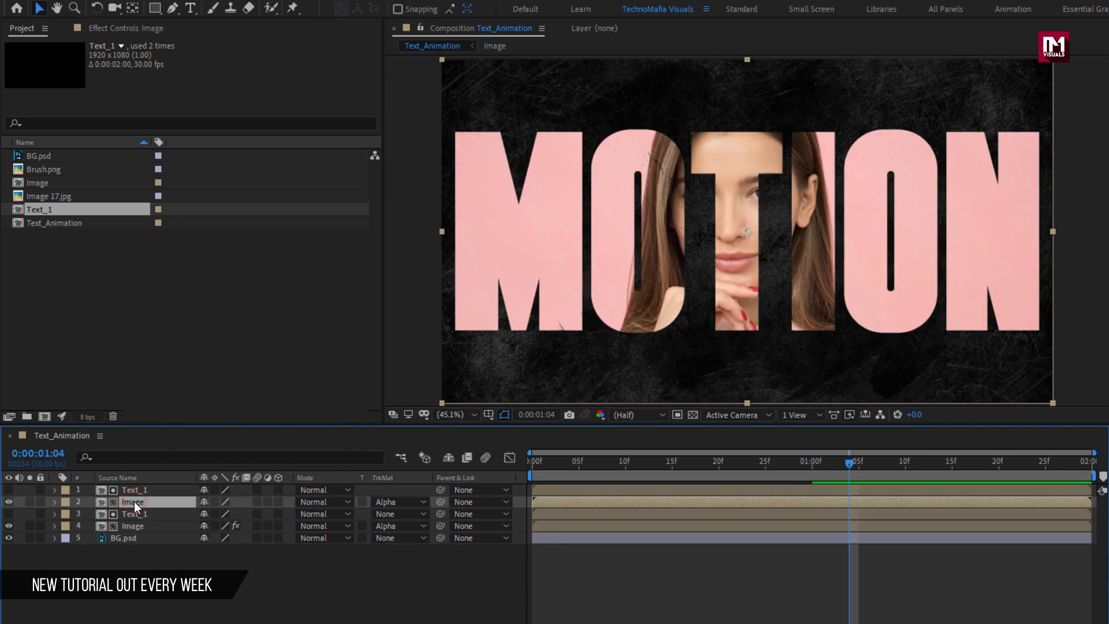
# - Apply an inverted Find Edges effect to the upper Image layer and blend it 50% with the original
pyautogui.write('unsh')
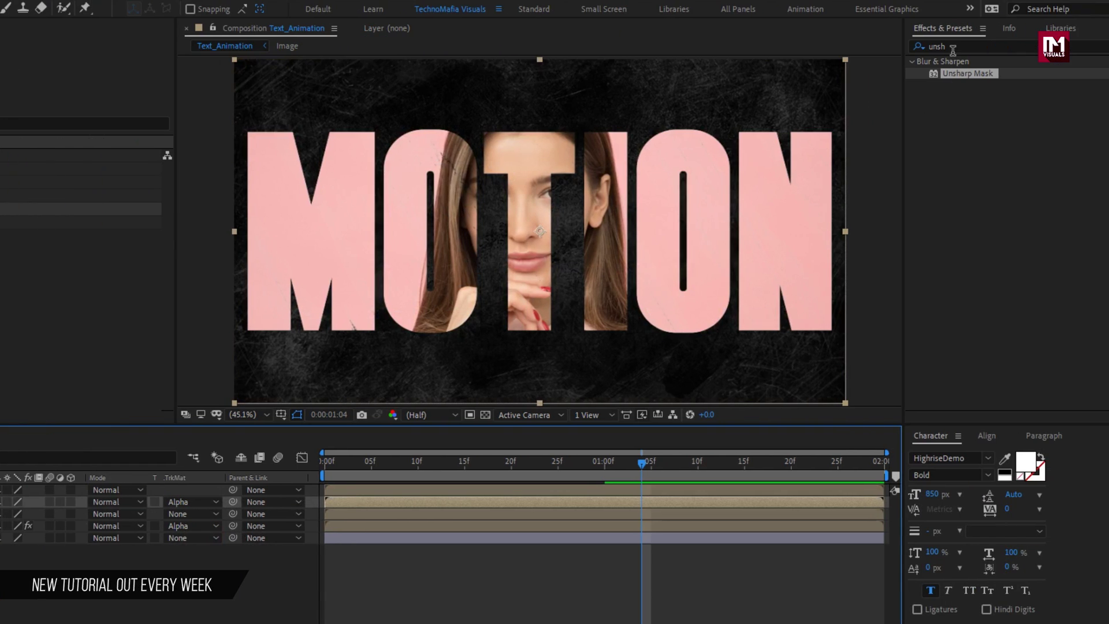
pyautogui.click(952, 49)
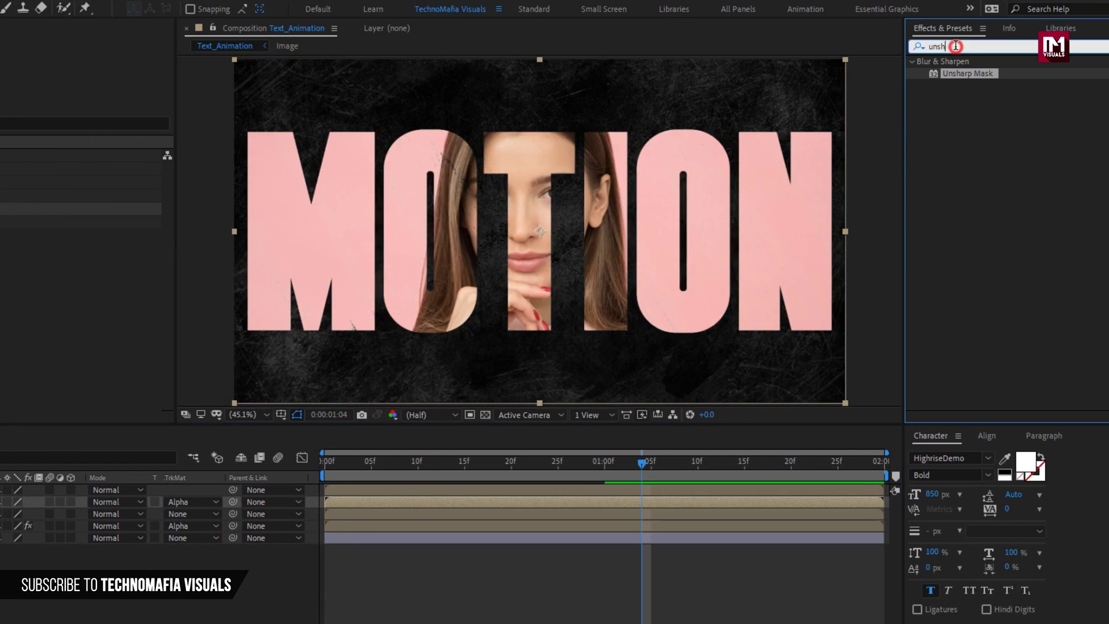
pyautogui.write('find')
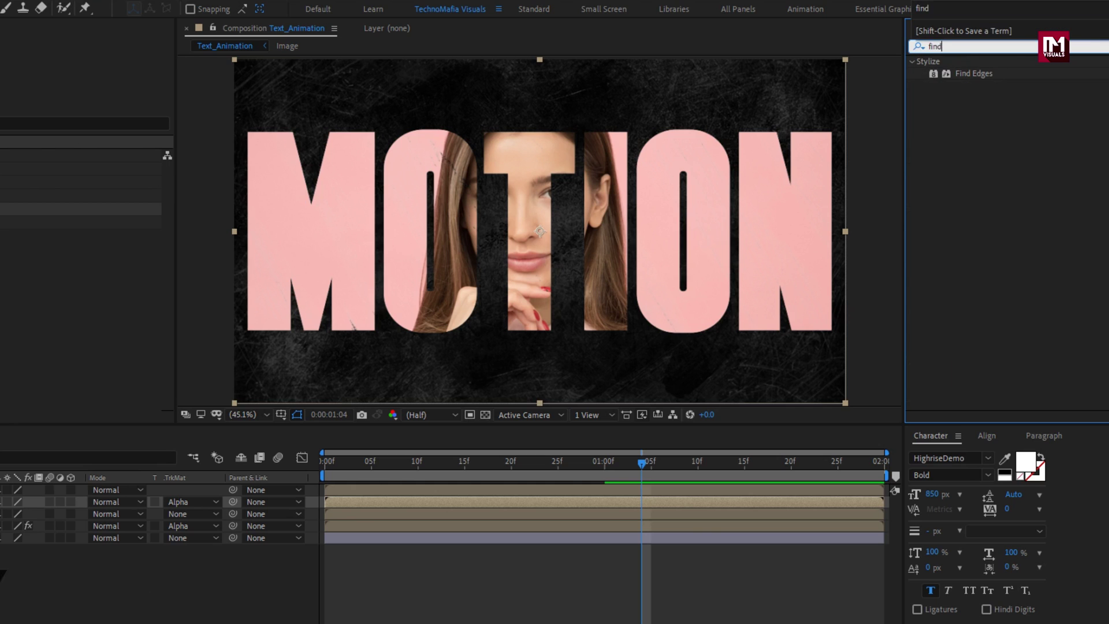
pyautogui.doubleClick(980, 75)
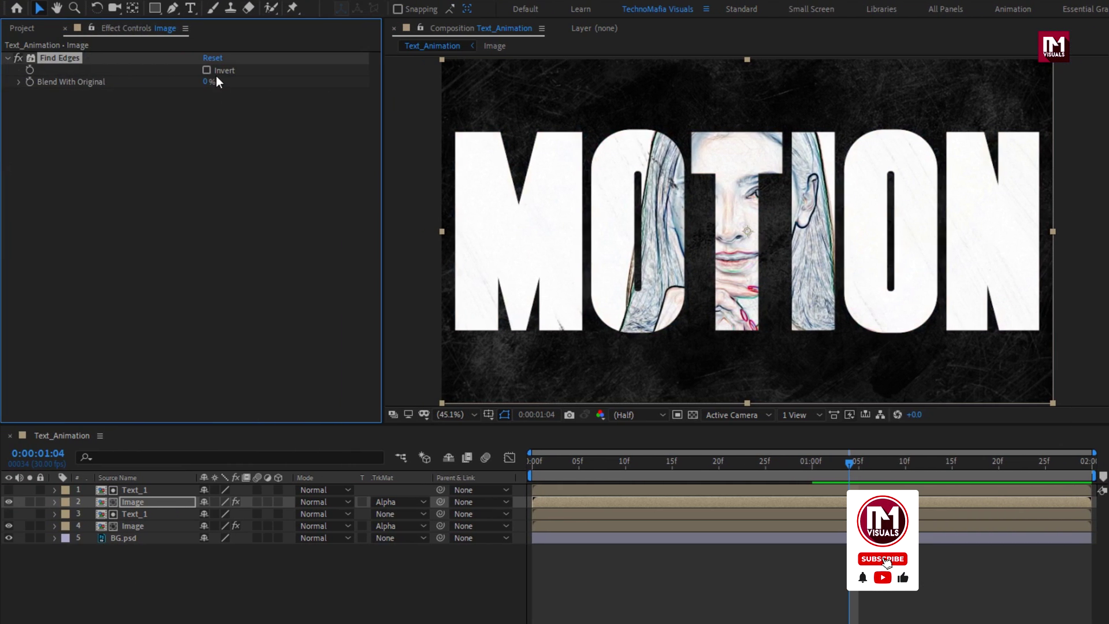
pyautogui.click(206, 70)
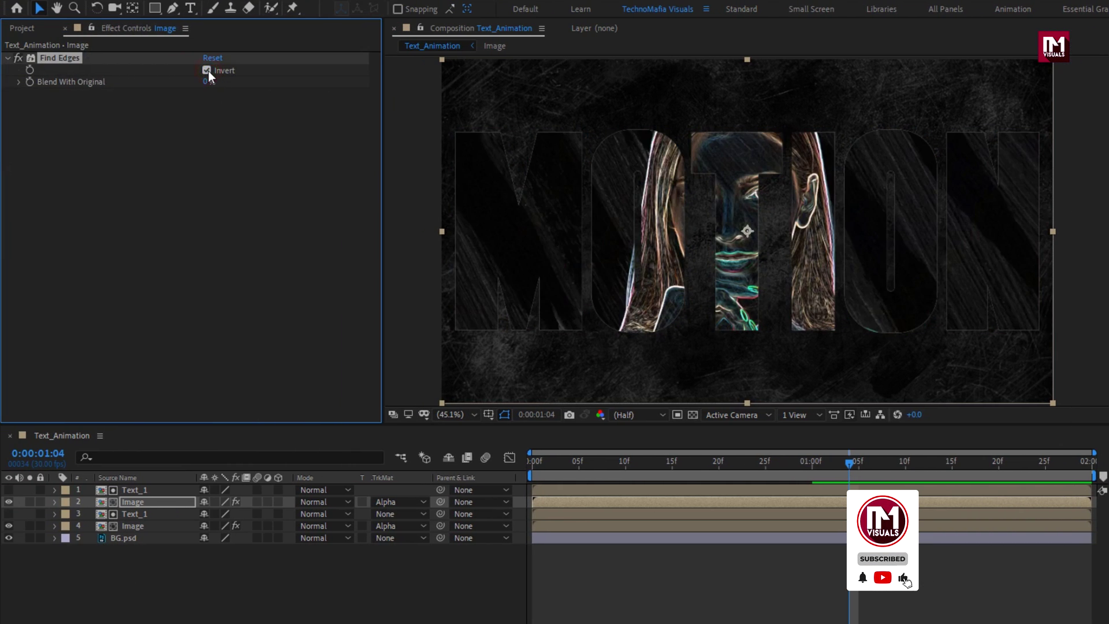
pyautogui.click(204, 82)
pyautogui.write('50')
pyautogui.press('Return')
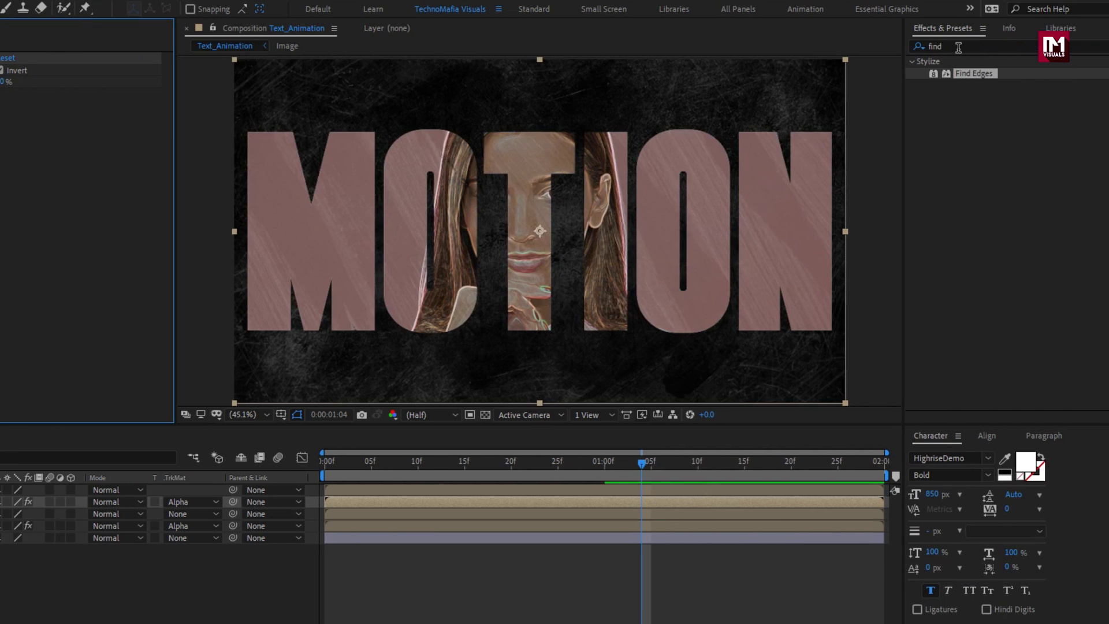
# - Add the Venetian Blinds effect to the upper Image layer with a transition completion of 30%
pyautogui.click(958, 48)
pyautogui.write('ve')
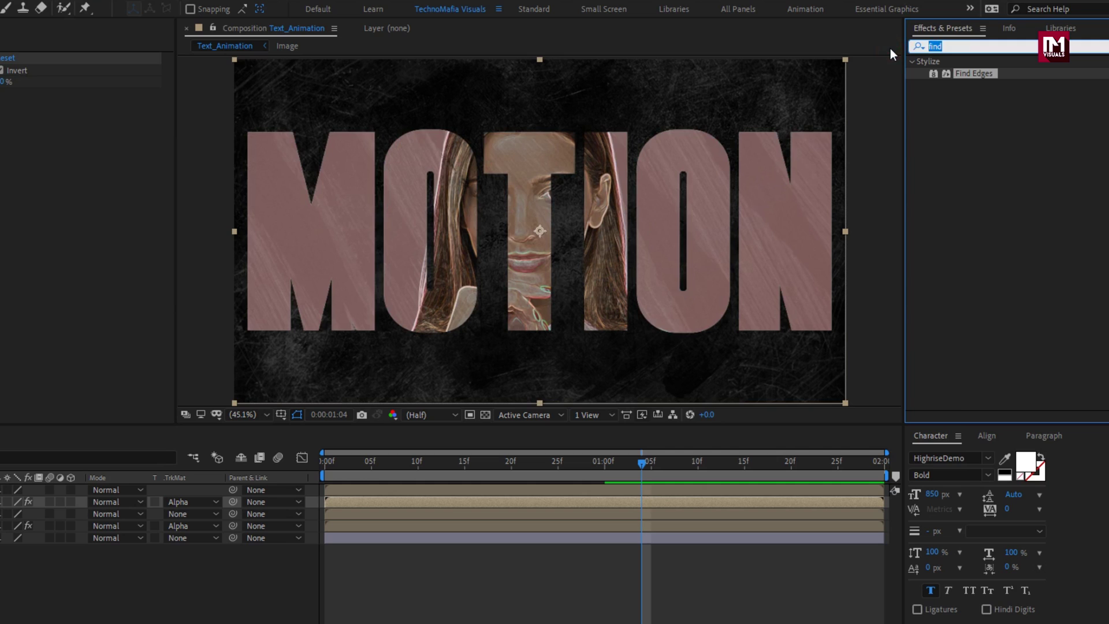
pyautogui.write('n')
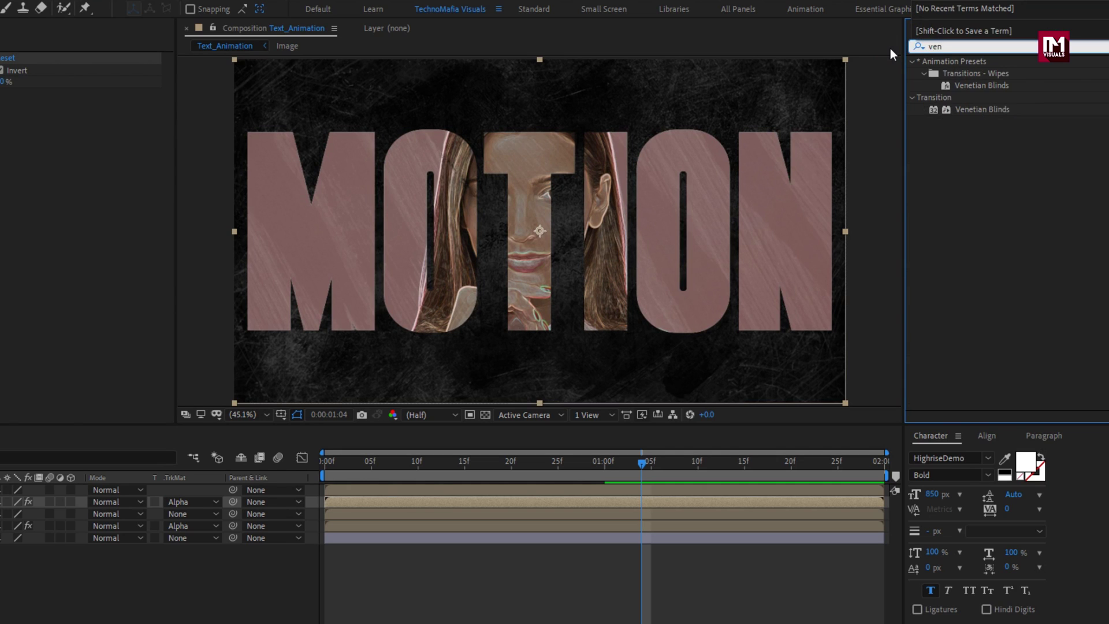
pyautogui.doubleClick(969, 109)
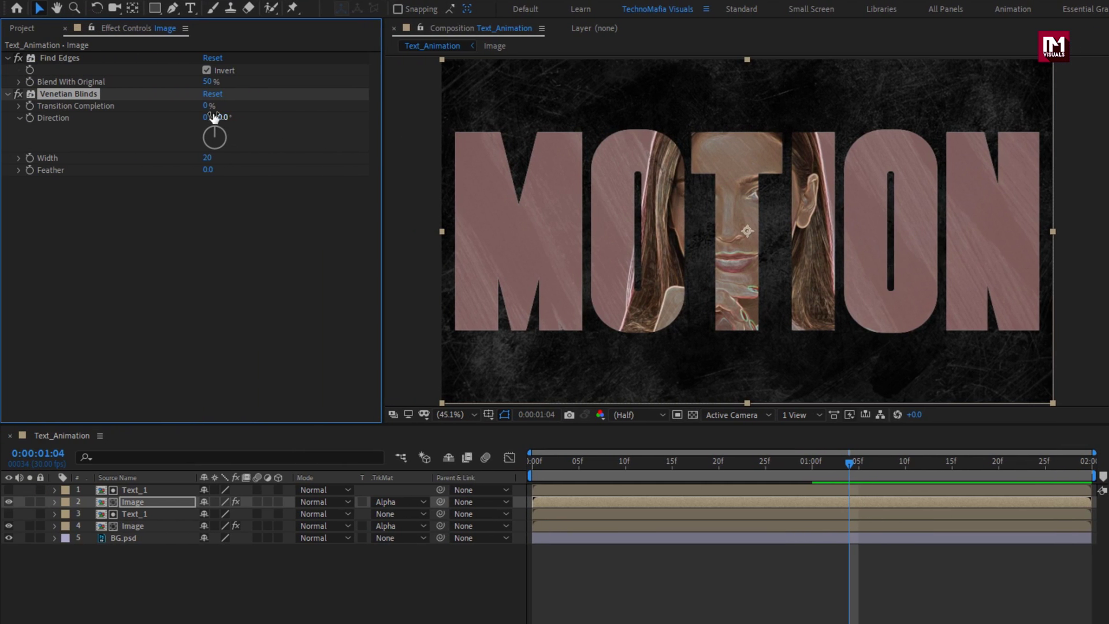
pyautogui.write('30')
pyautogui.press('Return')
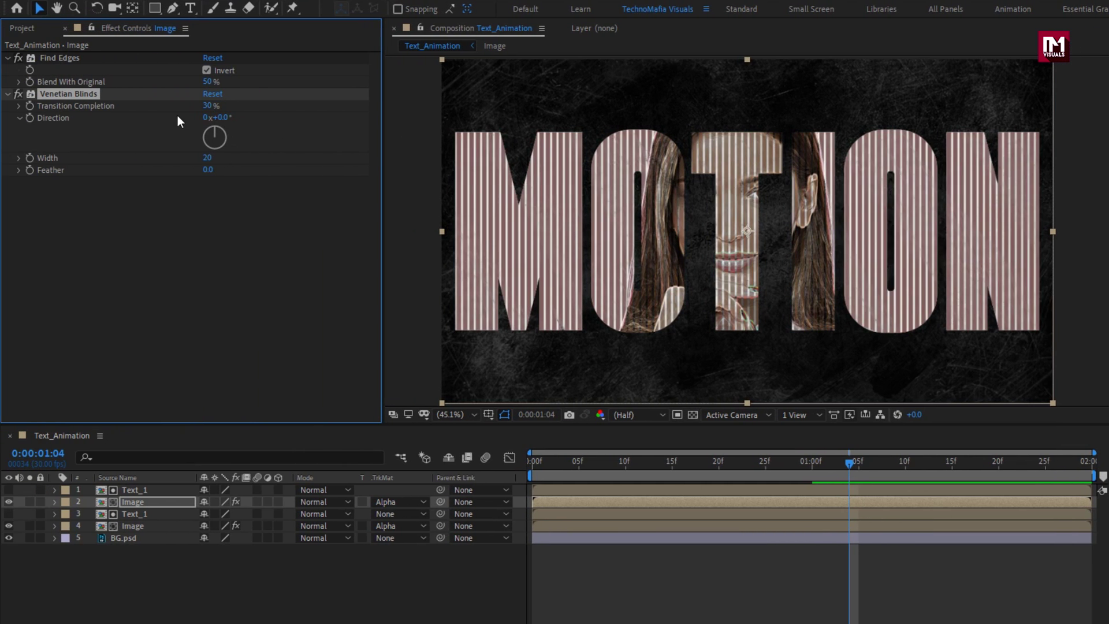
# - Set the Venetian Blinds direction to 35° and its width to 7, and collapse both effects' settings
pyautogui.click(222, 119)
pyautogui.write('35')
pyautogui.press('Return')
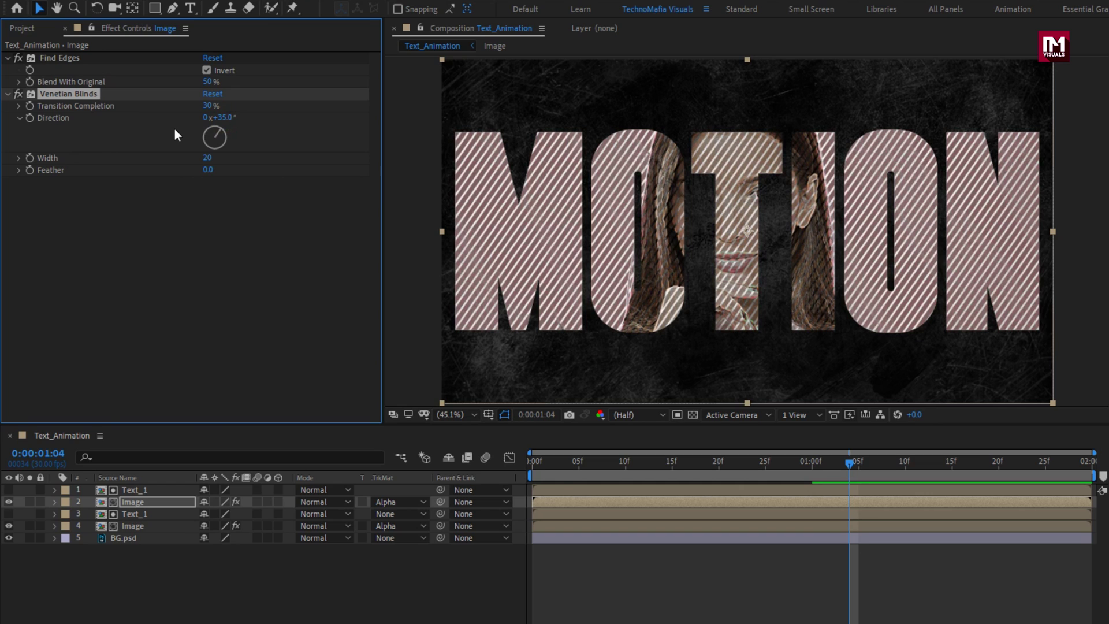
pyautogui.write('7')
pyautogui.press('Return')
pyautogui.click(8, 94)
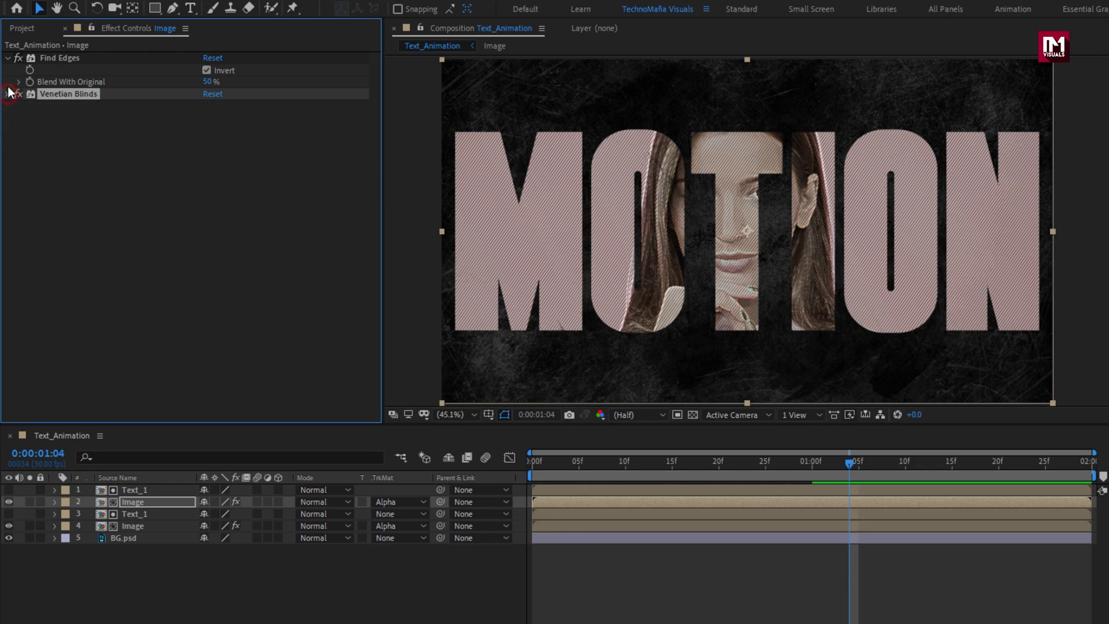
pyautogui.click(7, 58)
# - Add the Posterize and Tint effects to the upper Image layer
pyautogui.click(924, 46)
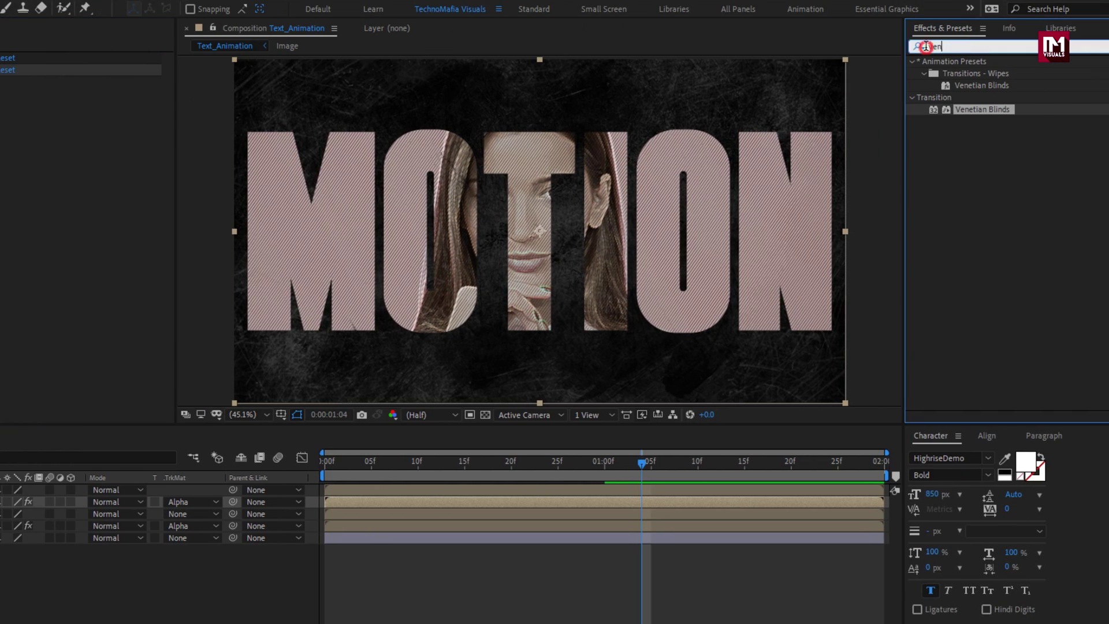
pyautogui.write('post')
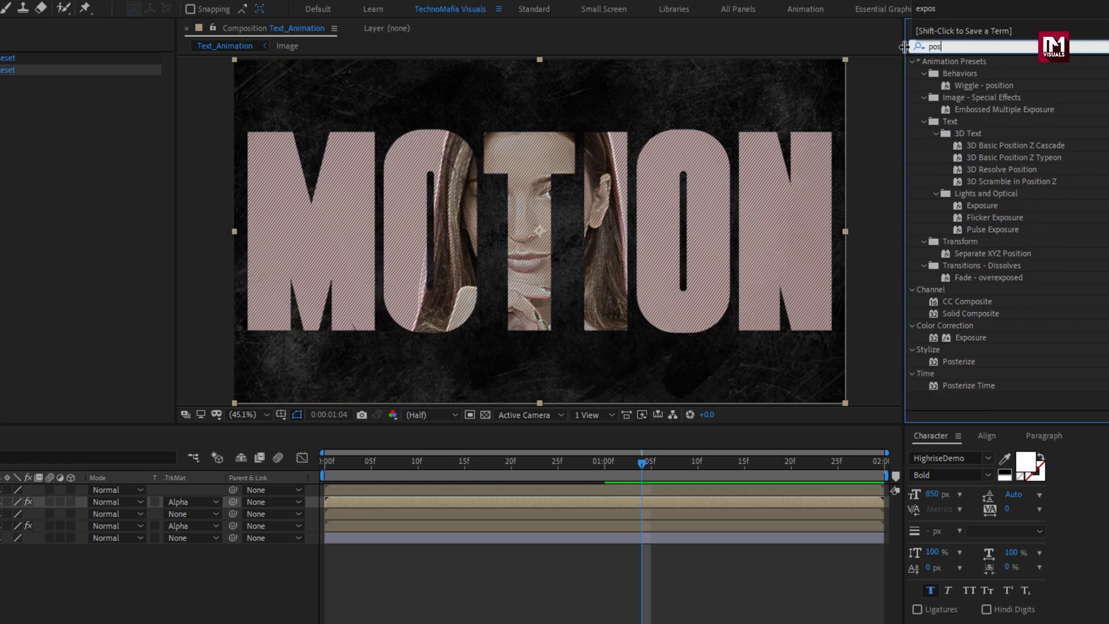
pyautogui.doubleClick(955, 72)
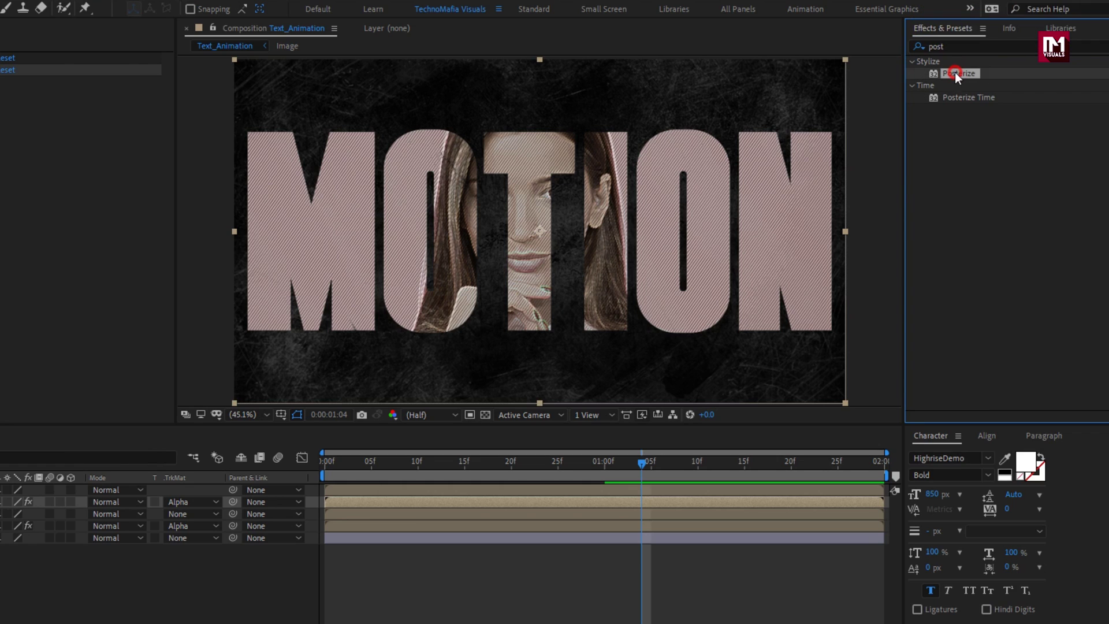
pyautogui.click(949, 47)
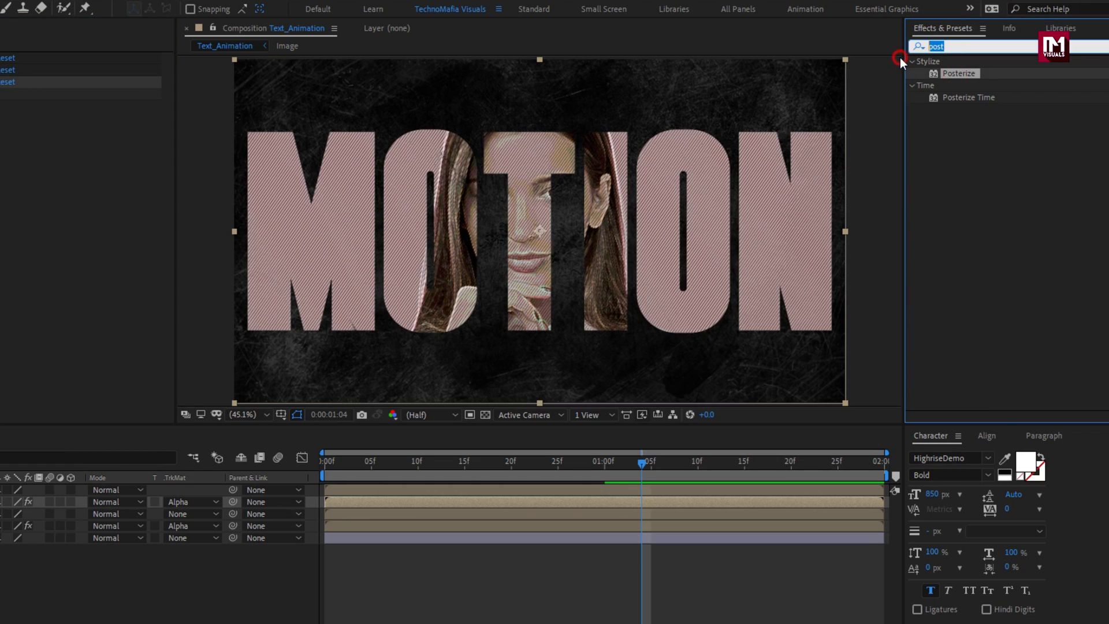
pyautogui.write('tint')
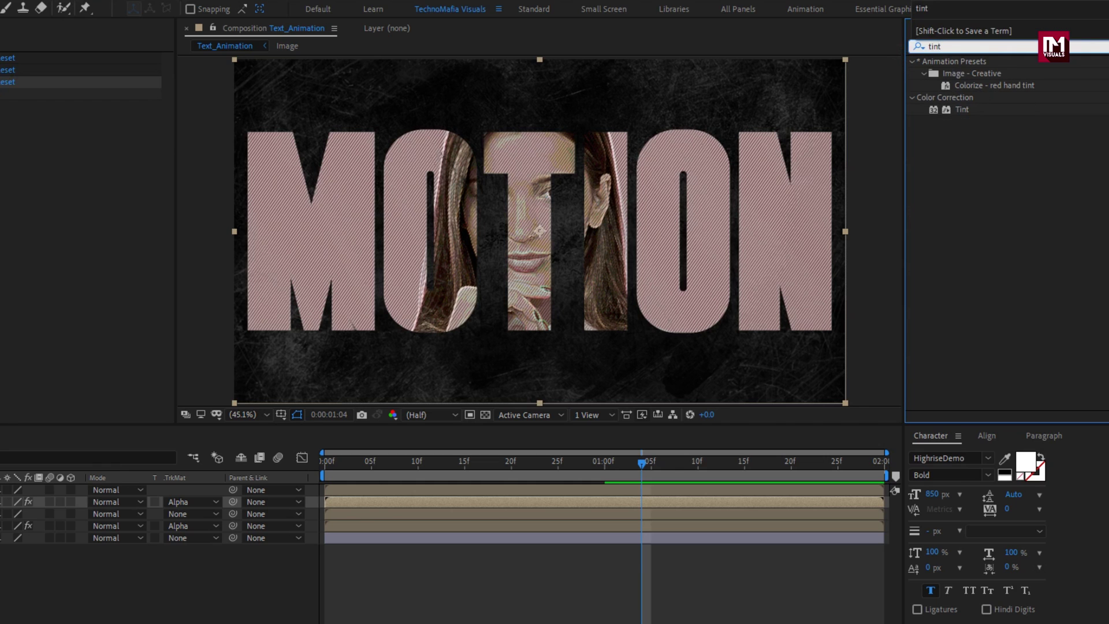
pyautogui.doubleClick(959, 108)
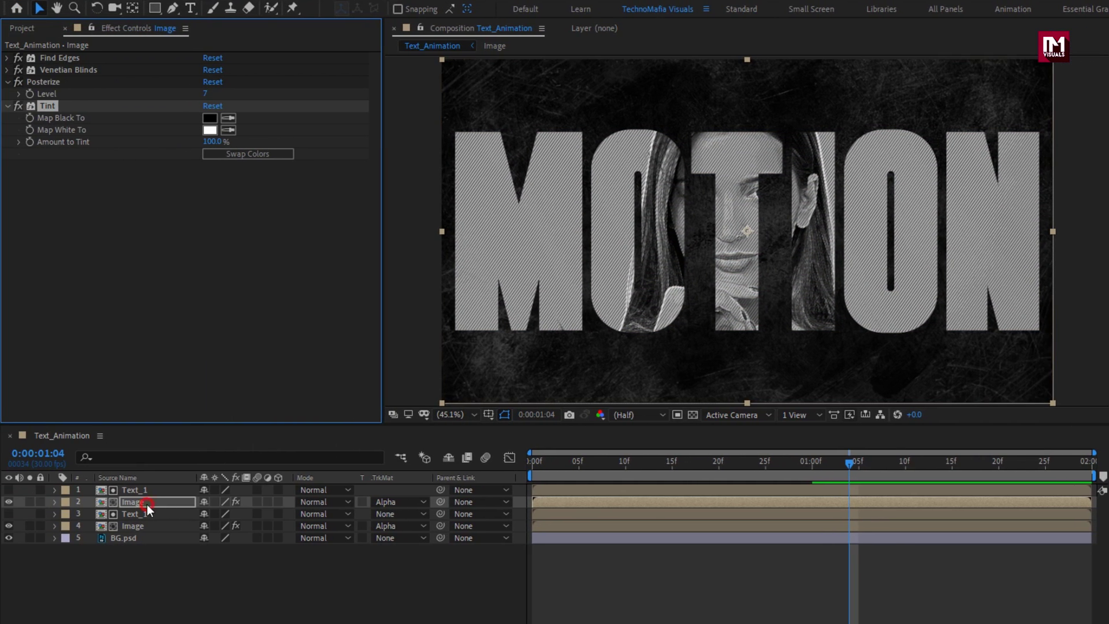
# - Set the upper Image layer's blending mode to Linear Dodge and compare the look with the layer hidden and shown
pyautogui.click(147, 504)
pyautogui.click(314, 501)
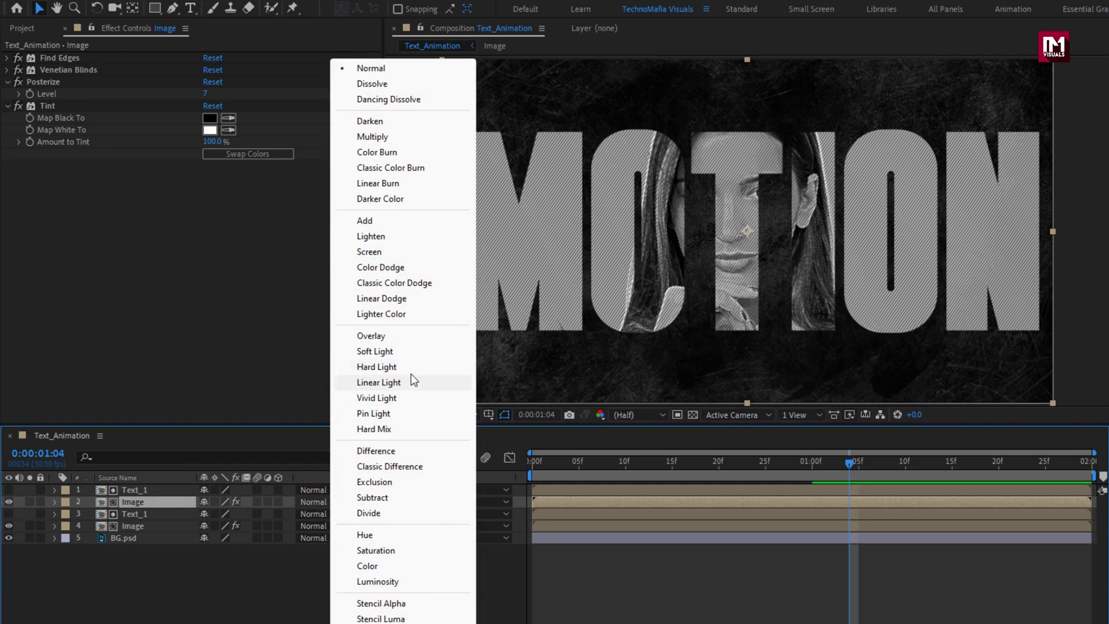
pyautogui.click(402, 299)
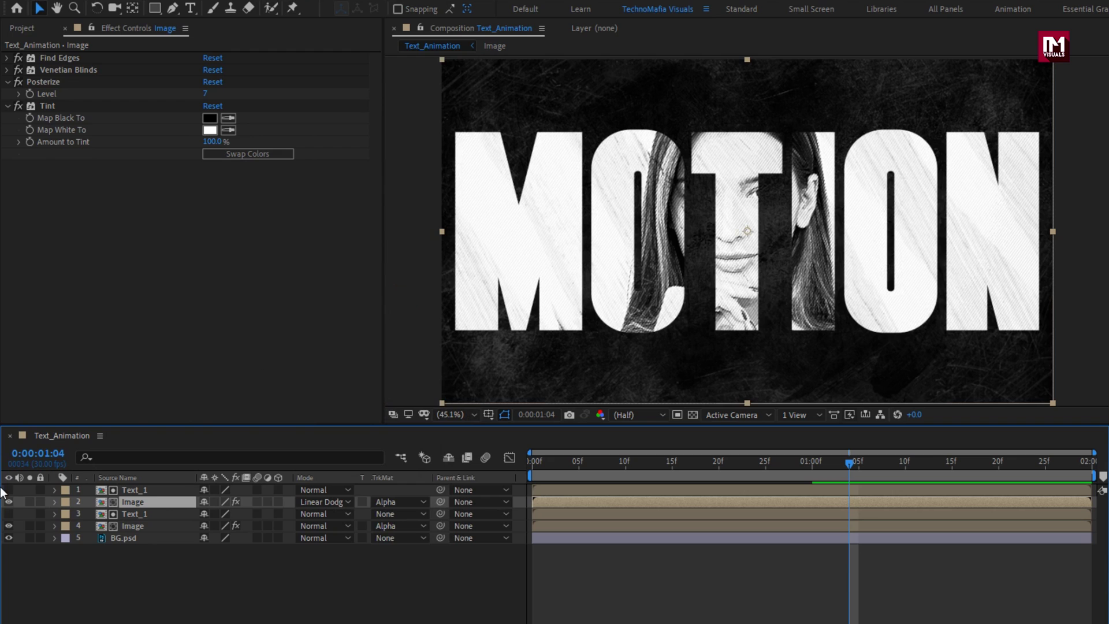
pyautogui.click(9, 500)
pyautogui.click(9, 500)
pyautogui.click(9, 500)
pyautogui.click(9, 500)
pyautogui.click(124, 567)
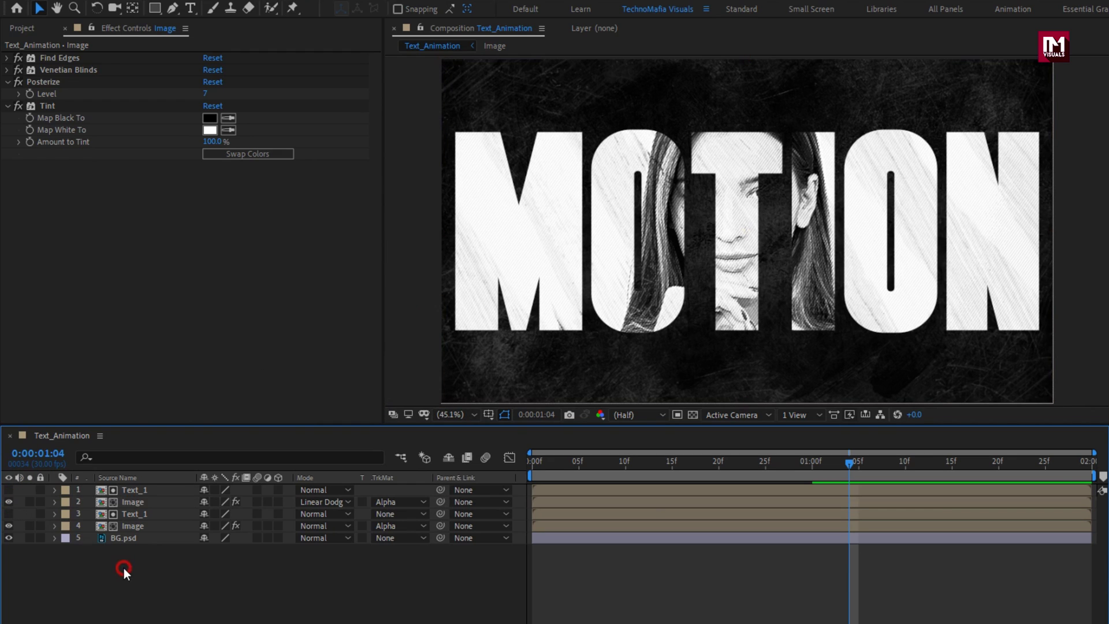
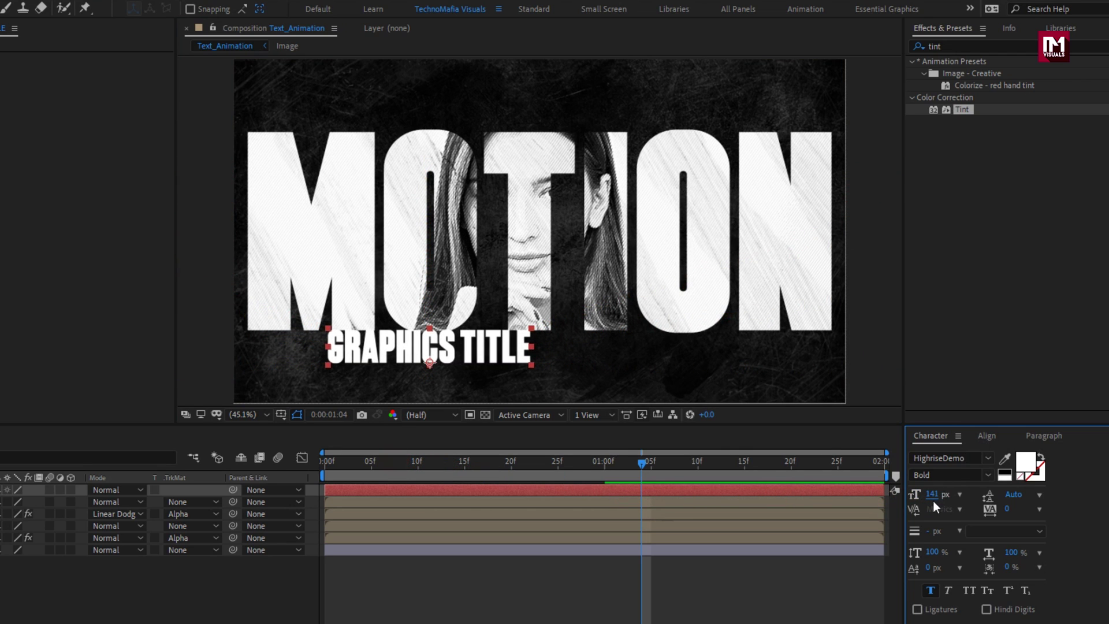
# - Enlarge the GRAPHICS TITLE text slightly and centre it horizontally in the composition just below the MOTION letters
pyautogui.moveTo(934, 501); pyautogui.dragTo(947, 501)
pyautogui.click(995, 436)
pyautogui.click(942, 470)
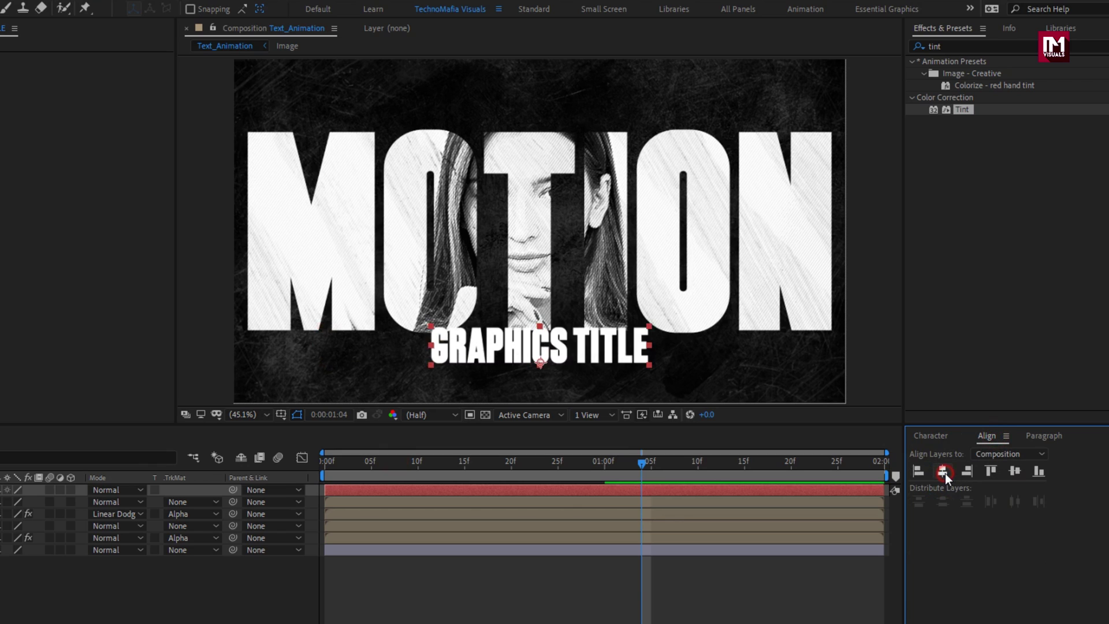
pyautogui.moveTo(531, 346); pyautogui.dragTo(530, 365)
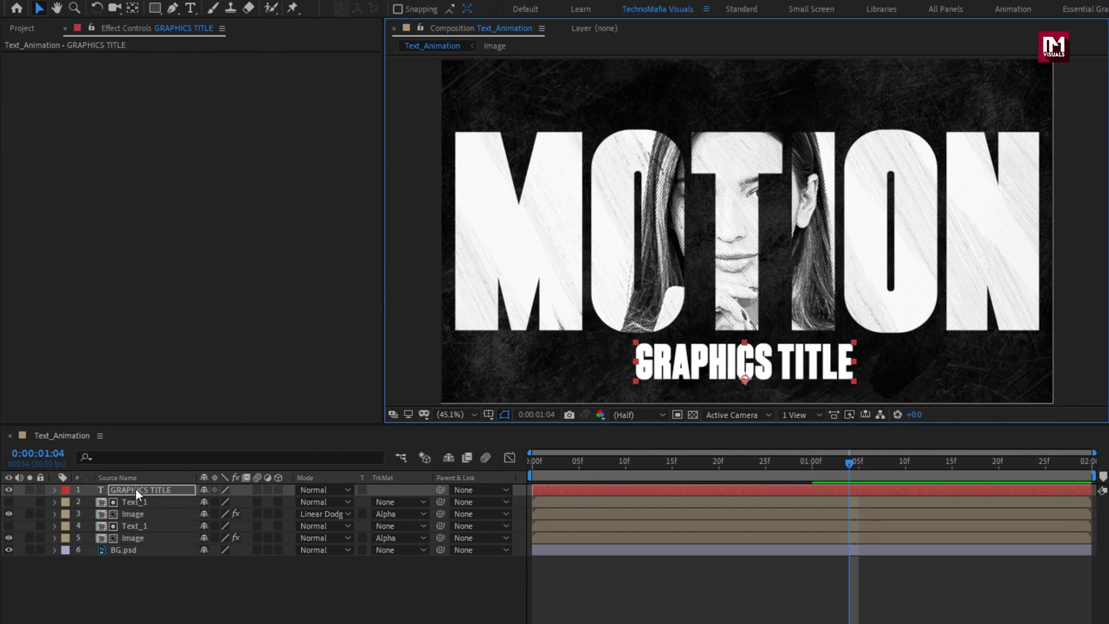
# - Add an Opacity text animator to the GRAPHICS TITLE layer and set its opacity to 0%
pyautogui.click(136, 489)
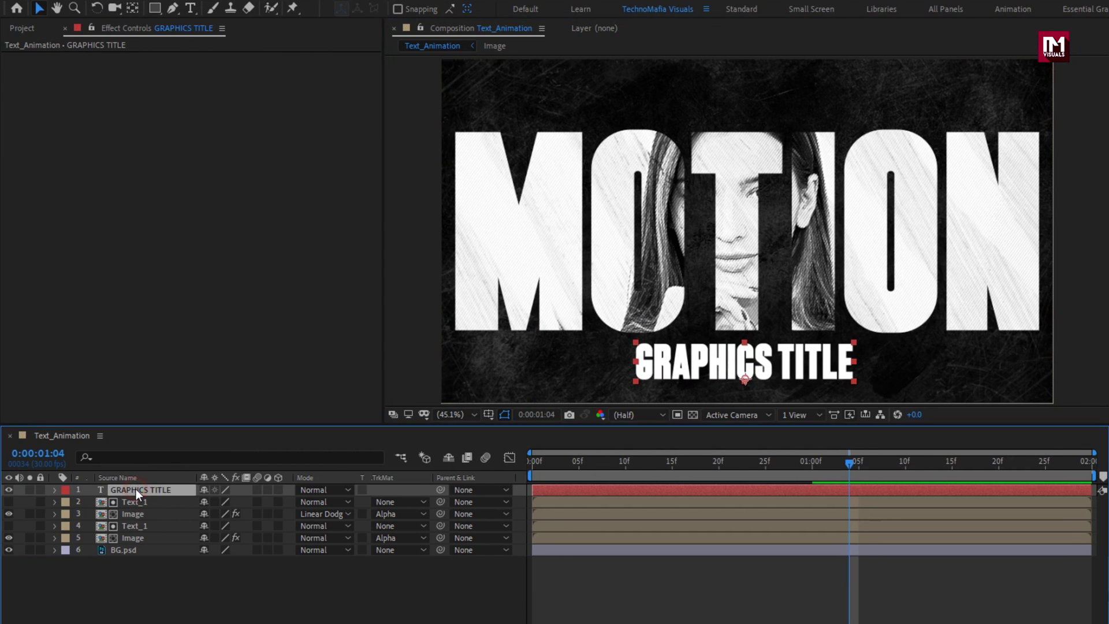
pyautogui.click(55, 490)
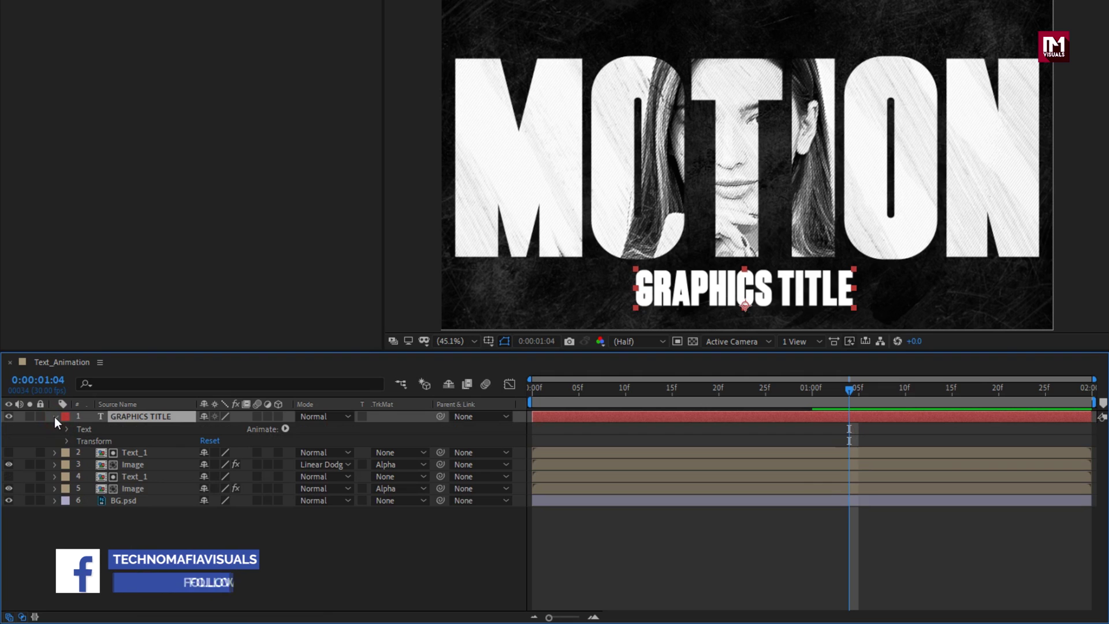
pyautogui.click(285, 428)
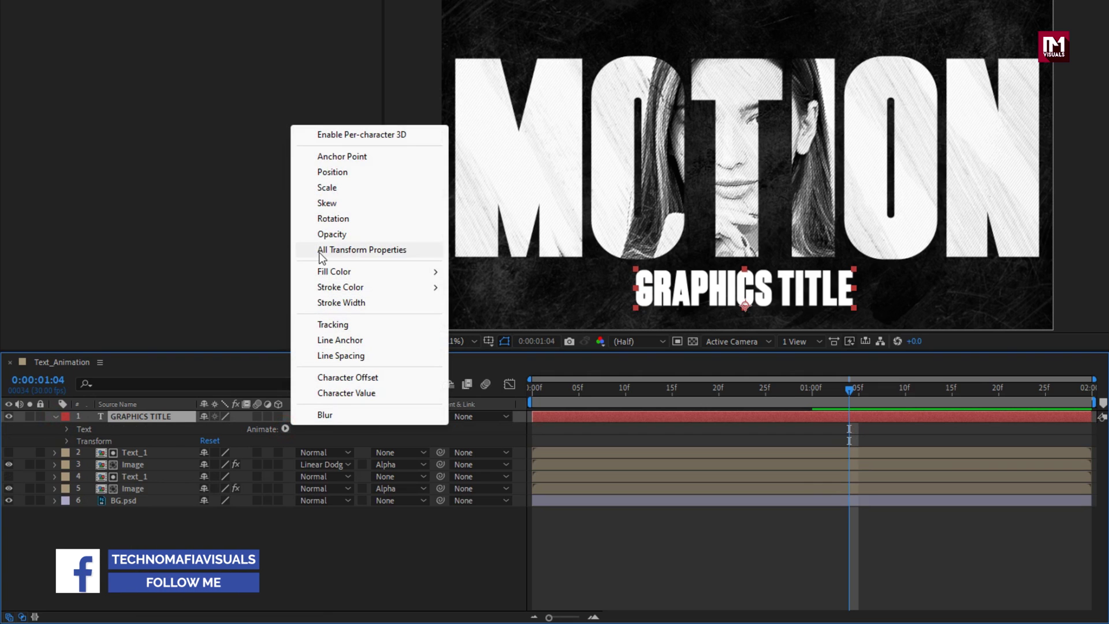
pyautogui.click(320, 235)
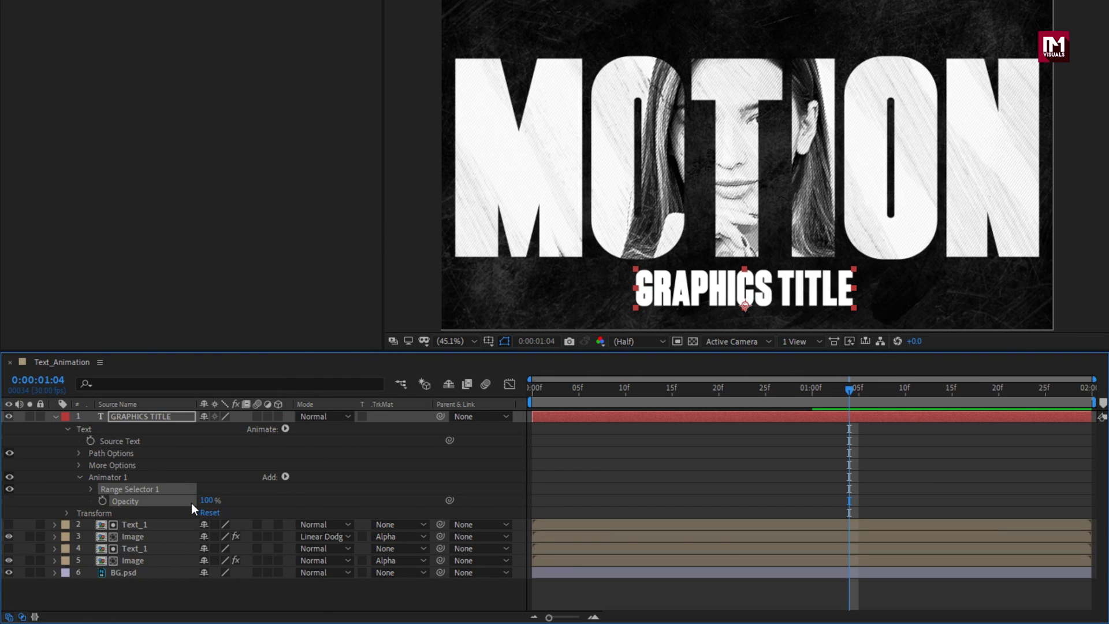
pyautogui.moveTo(205, 500); pyautogui.dragTo(70, 498)
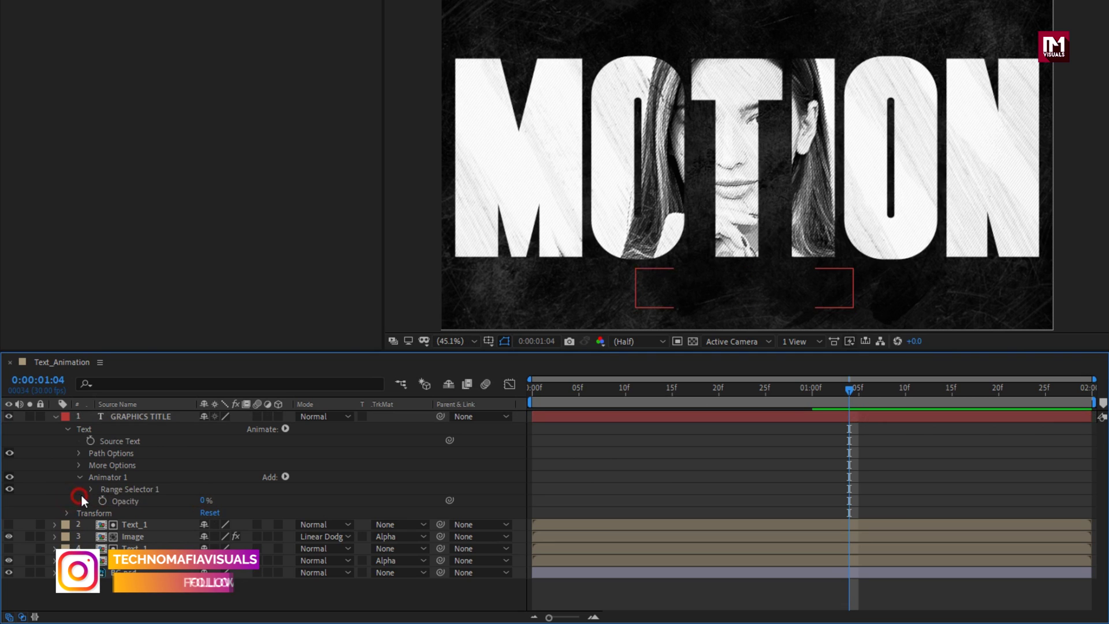
# - Keyframe the GRAPHICS TITLE range selector's Offset from 0% at frame 0 to 100% at frame 15
pyautogui.click(90, 488)
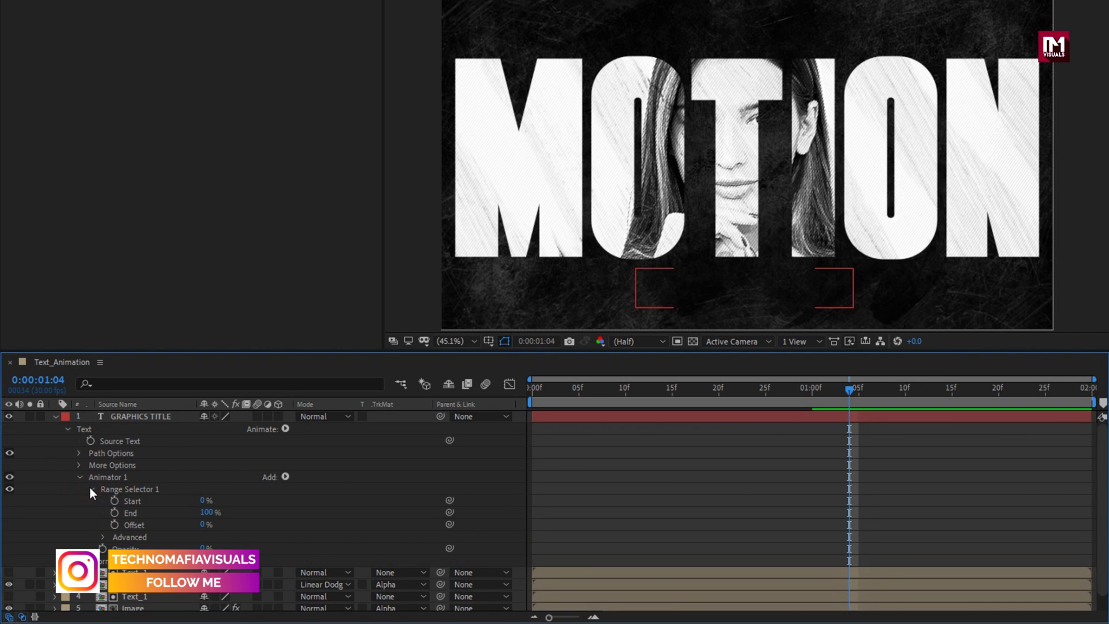
pyautogui.click(529, 387)
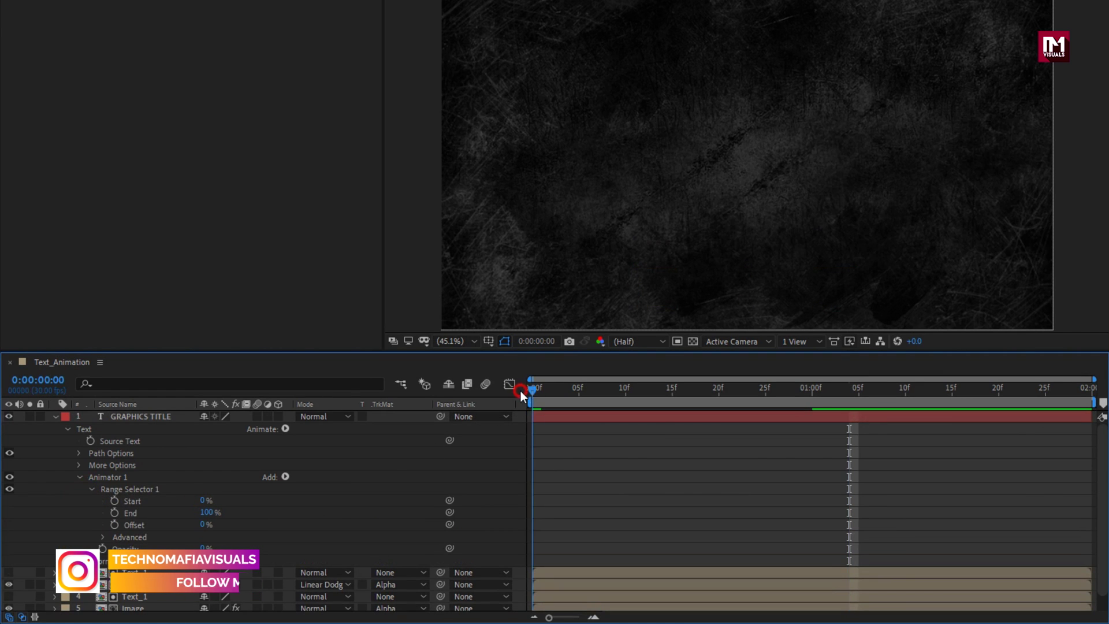
pyautogui.click(112, 524)
pyautogui.moveTo(595, 391); pyautogui.dragTo(671, 392)
pyautogui.moveTo(205, 524); pyautogui.dragTo(364, 524)
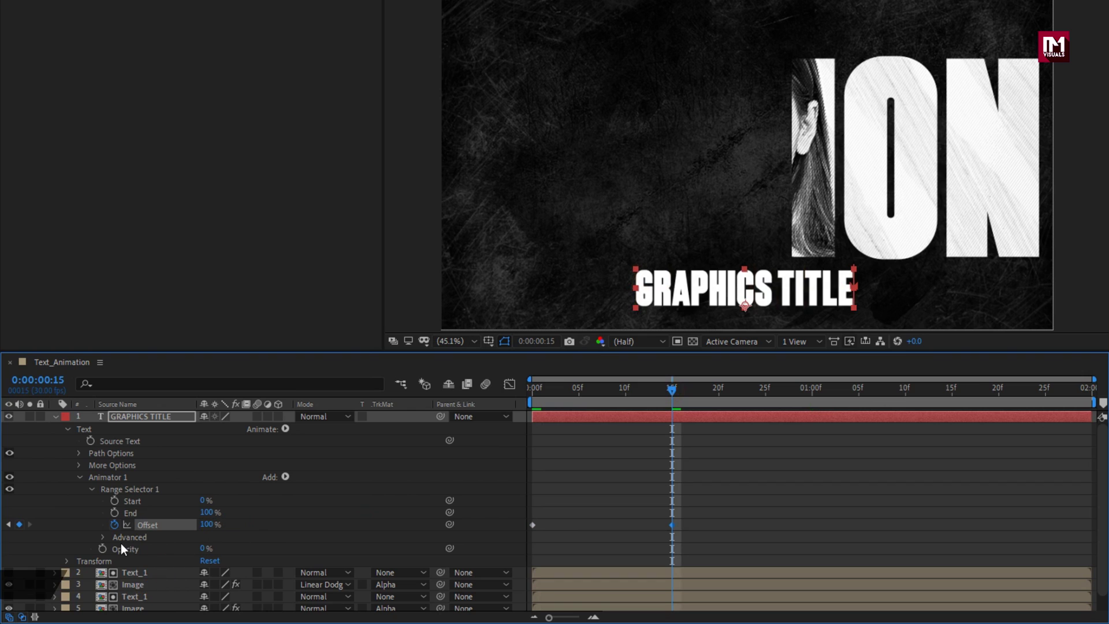
# - Turn on Randomize Order for the GRAPHICS TITLE range selector, base it on Words, and check the reveal
pyautogui.click(103, 537)
pyautogui.scroll(-1, 89, 530)
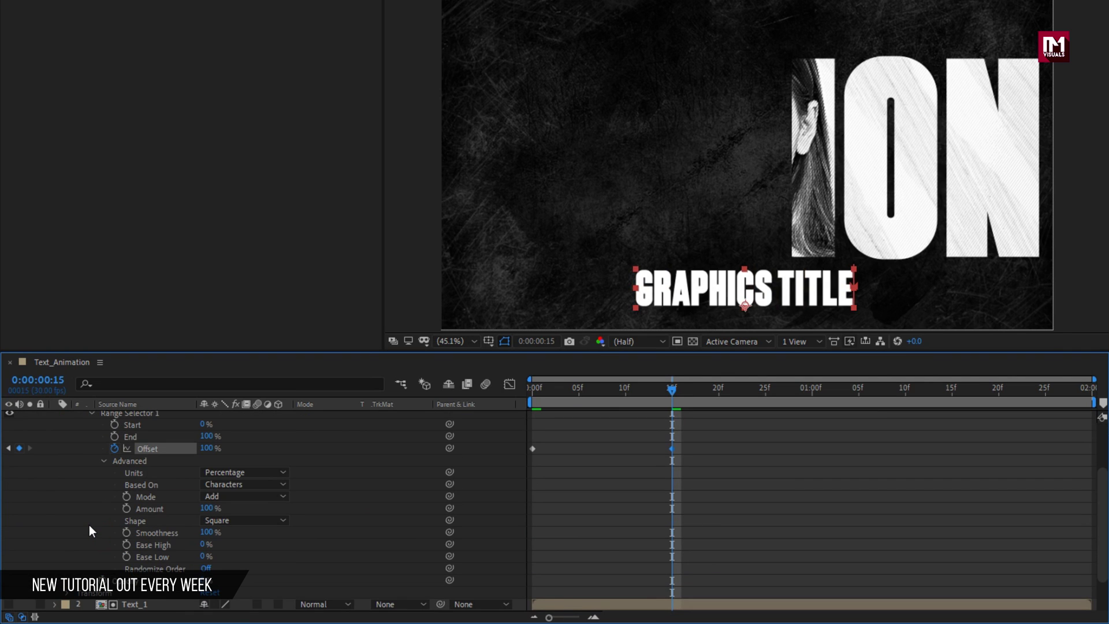
pyautogui.click(206, 567)
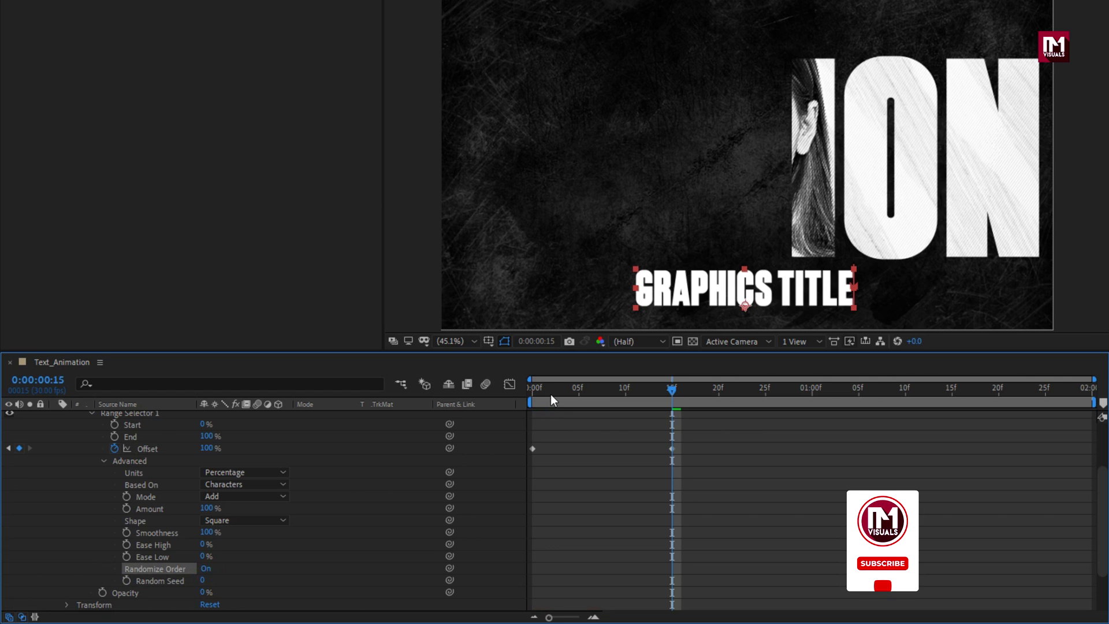
pyautogui.moveTo(550, 394); pyautogui.dragTo(624, 398)
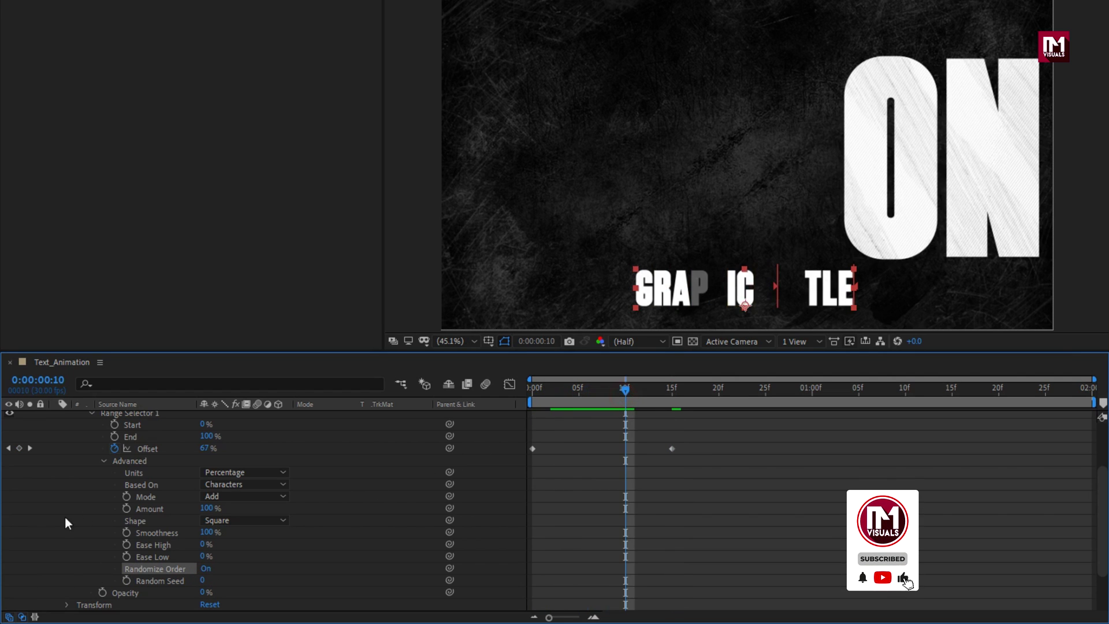
pyautogui.click(231, 487)
pyautogui.click(260, 527)
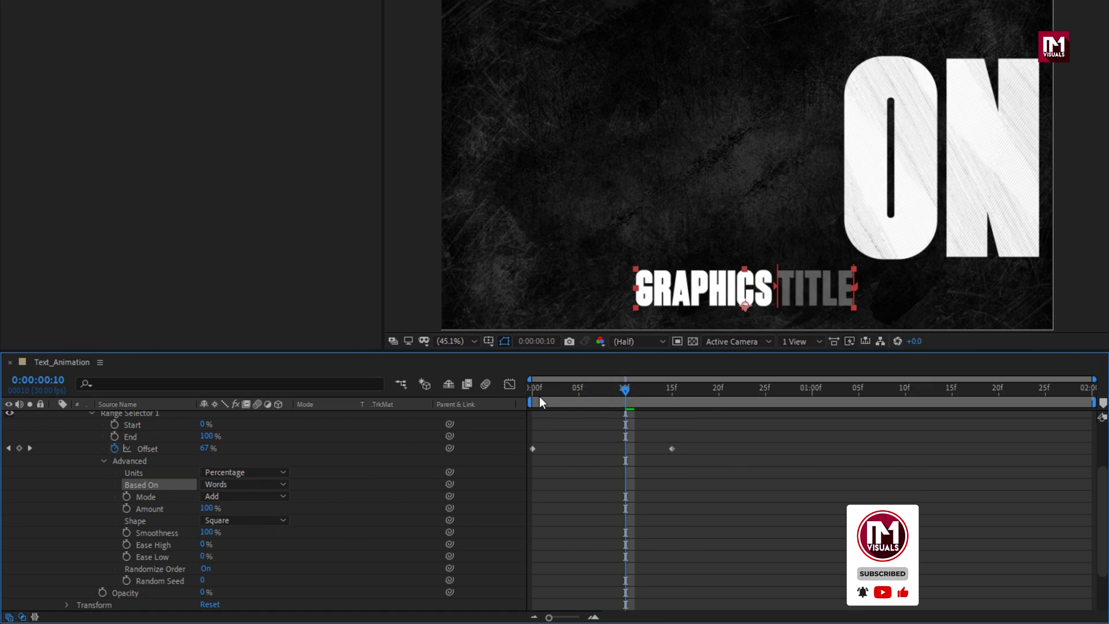
pyautogui.moveTo(526, 391); pyautogui.dragTo(633, 390)
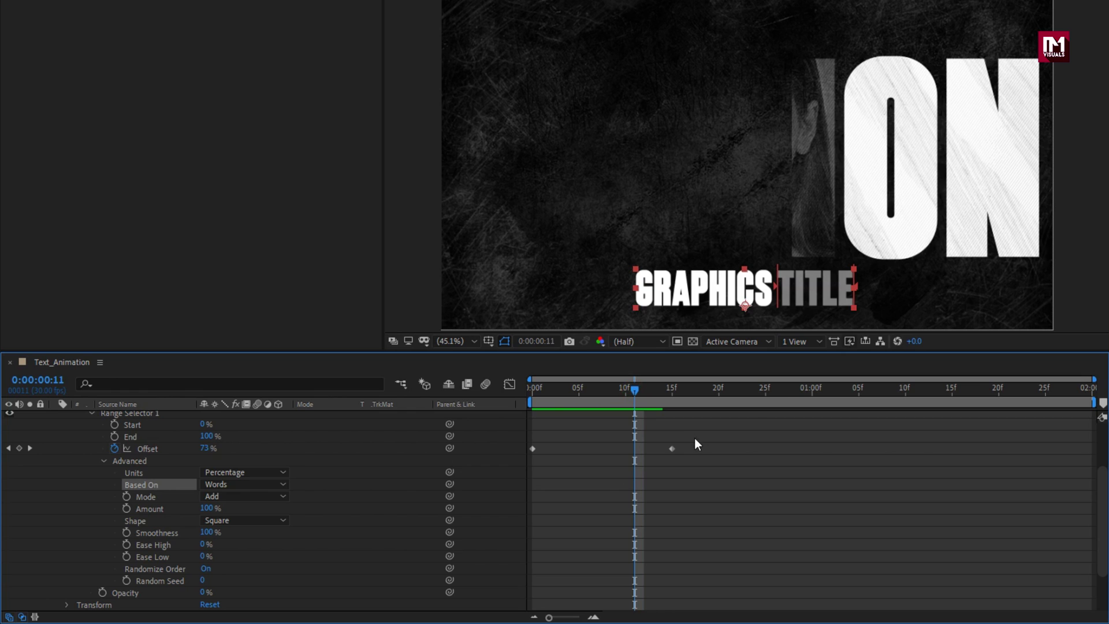
# - Apply Easy Ease to both Offset keyframes of the GRAPHICS TITLE range selector and collapse the layer's properties
pyautogui.moveTo(694, 441); pyautogui.dragTo(530, 455)
pyautogui.rightClick(533, 450)
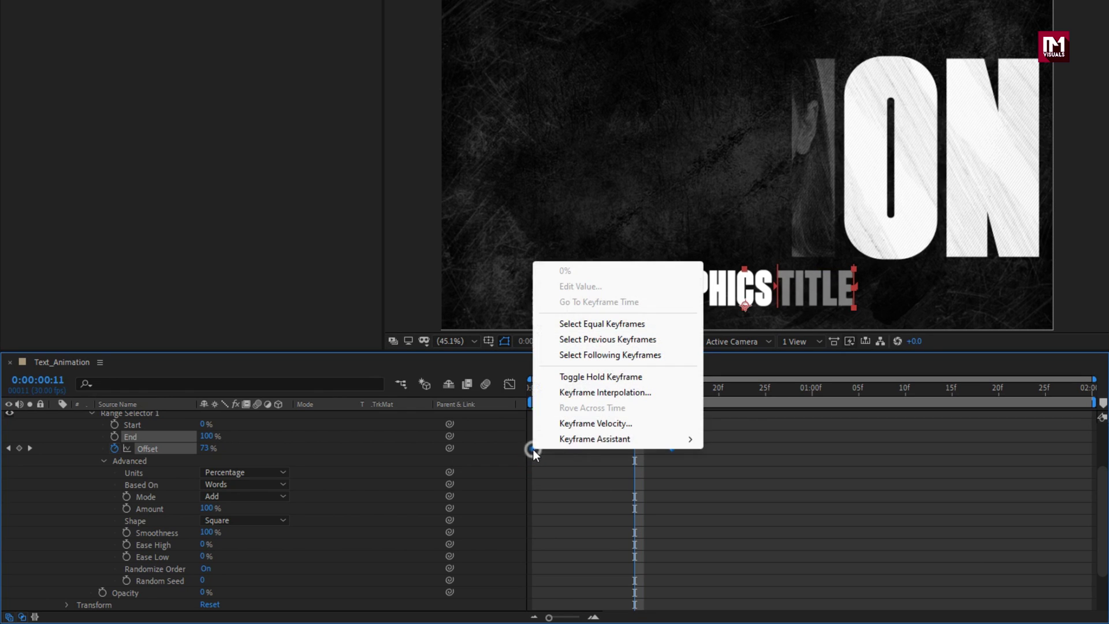
pyautogui.moveTo(634, 440)
pyautogui.click(731, 481)
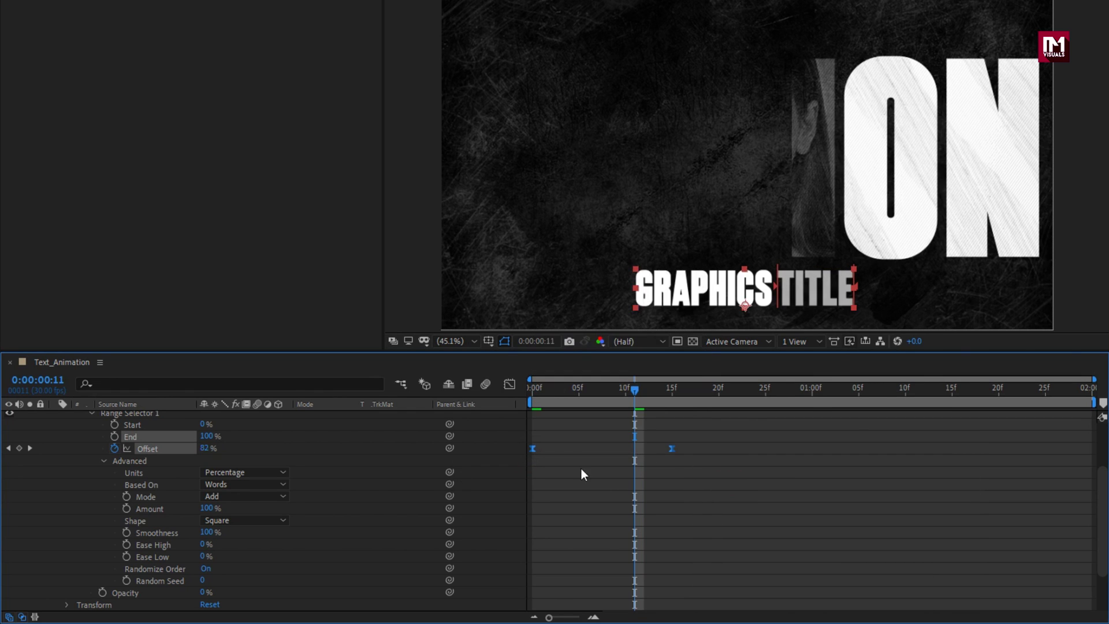
pyautogui.scroll(5, 255, 488)
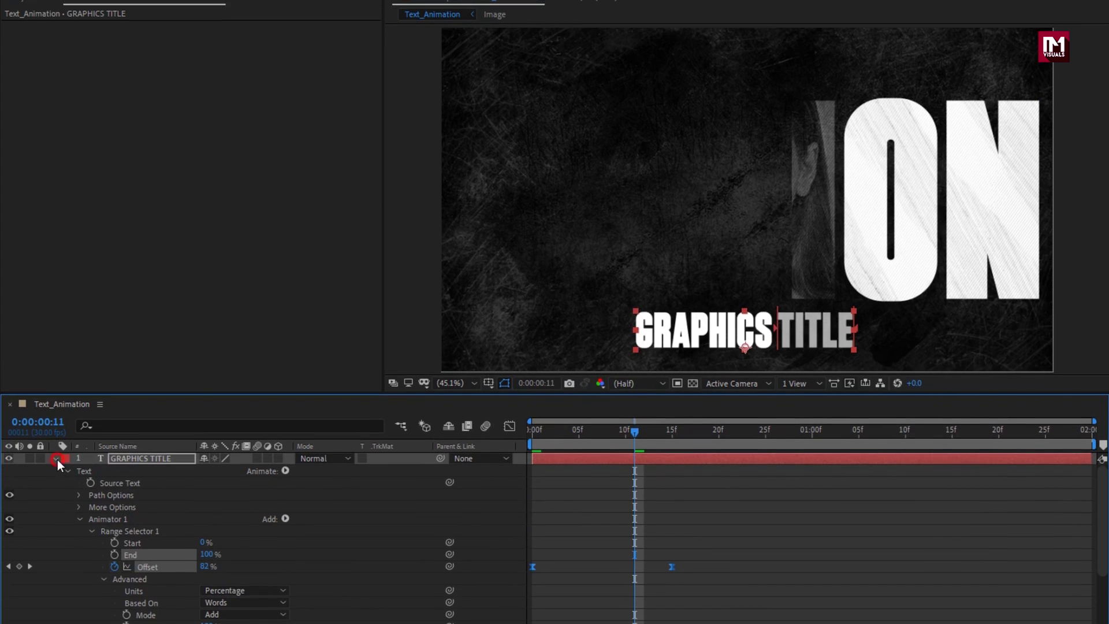
pyautogui.click(56, 458)
# - Add Brush.png above the GRAPHICS TITLE layer, move it over the subtitle, and scale it to 55%
pyautogui.click(23, 29)
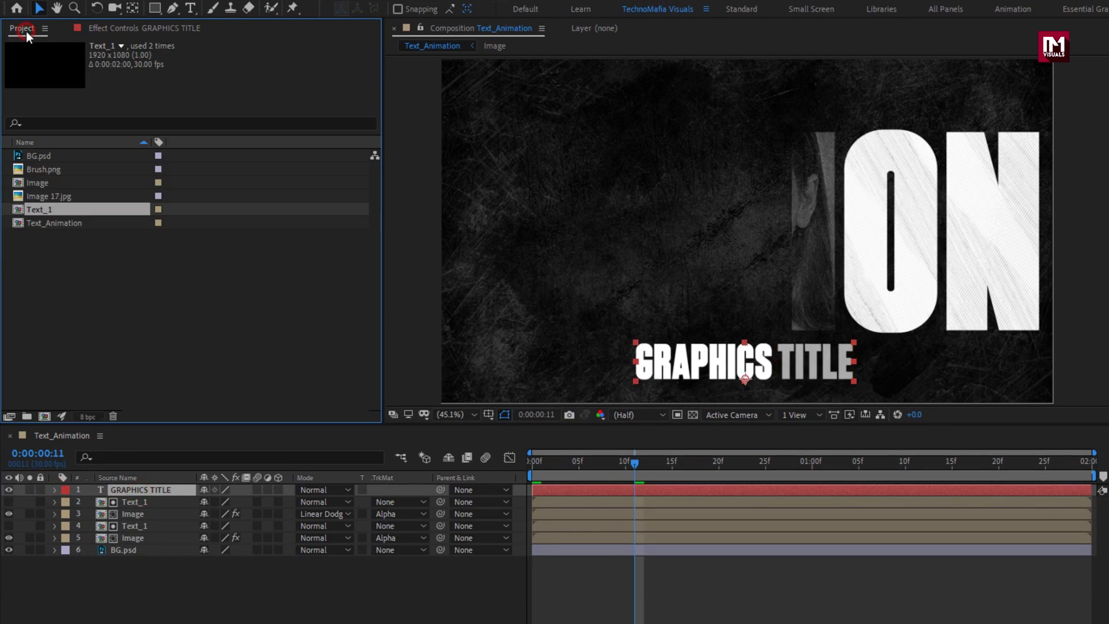
pyautogui.moveTo(49, 169); pyautogui.dragTo(134, 487)
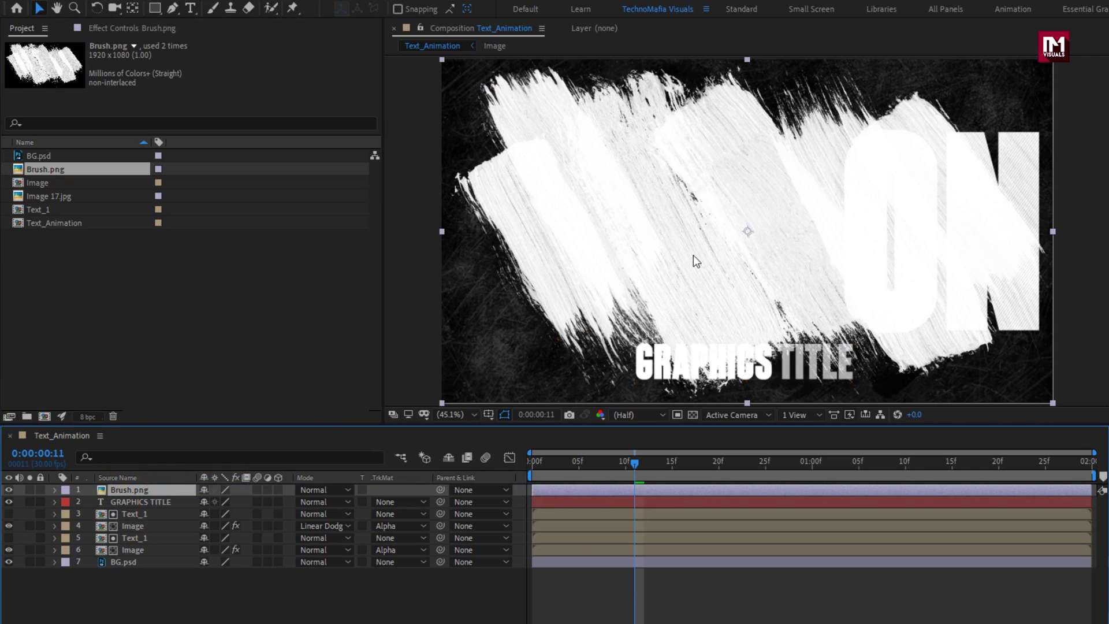
pyautogui.moveTo(693, 255); pyautogui.dragTo(674, 363)
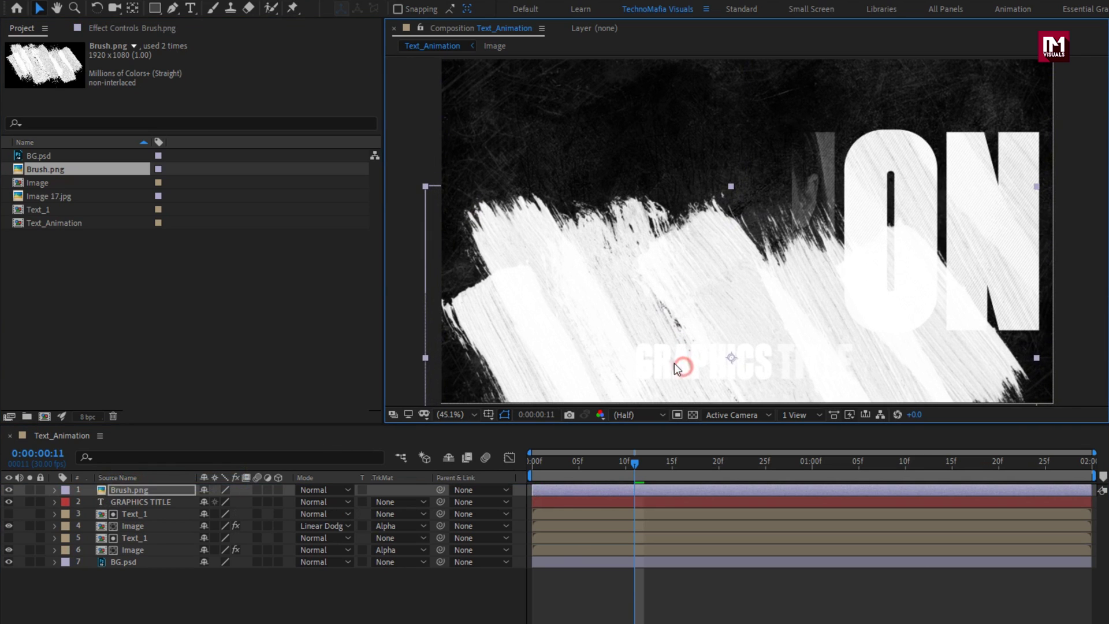
pyautogui.press('s')
pyautogui.click(161, 491)
pyautogui.moveTo(234, 502); pyautogui.dragTo(218, 504)
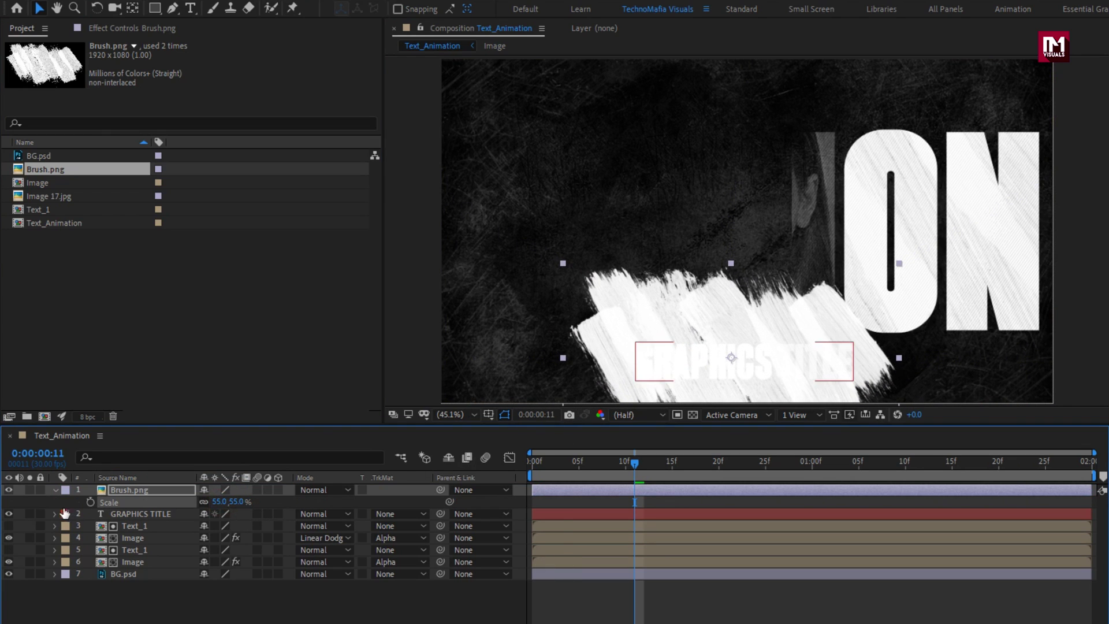
pyautogui.click(56, 490)
# - Set the GRAPHICS TITLE layer's track matte to the alpha of the Brush.png layer
pyautogui.click(114, 500)
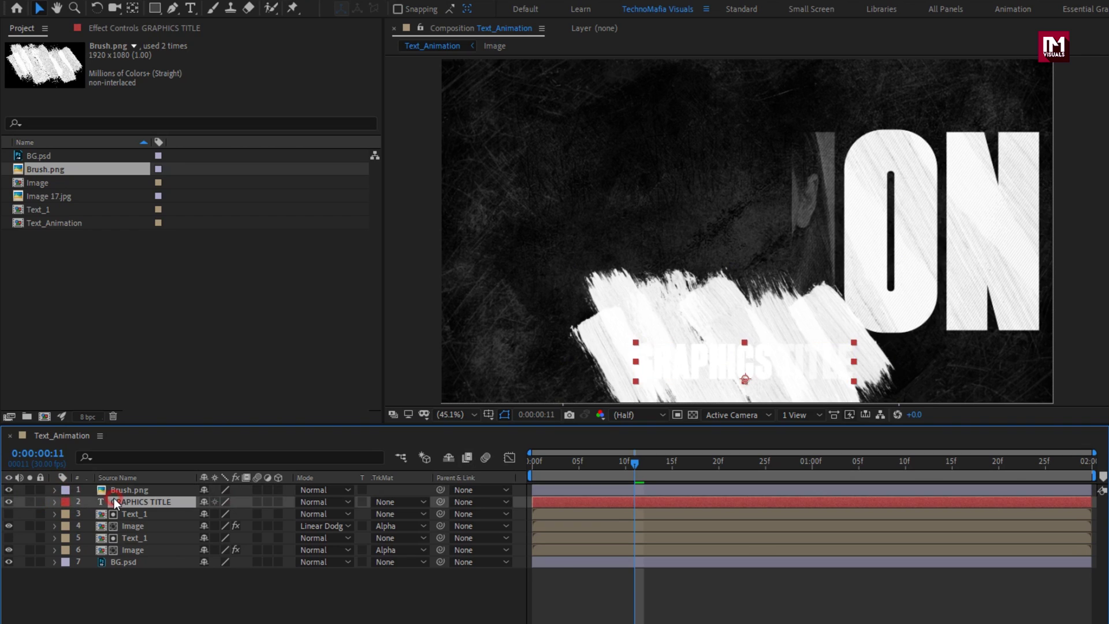
pyautogui.click(379, 504)
pyautogui.click(449, 537)
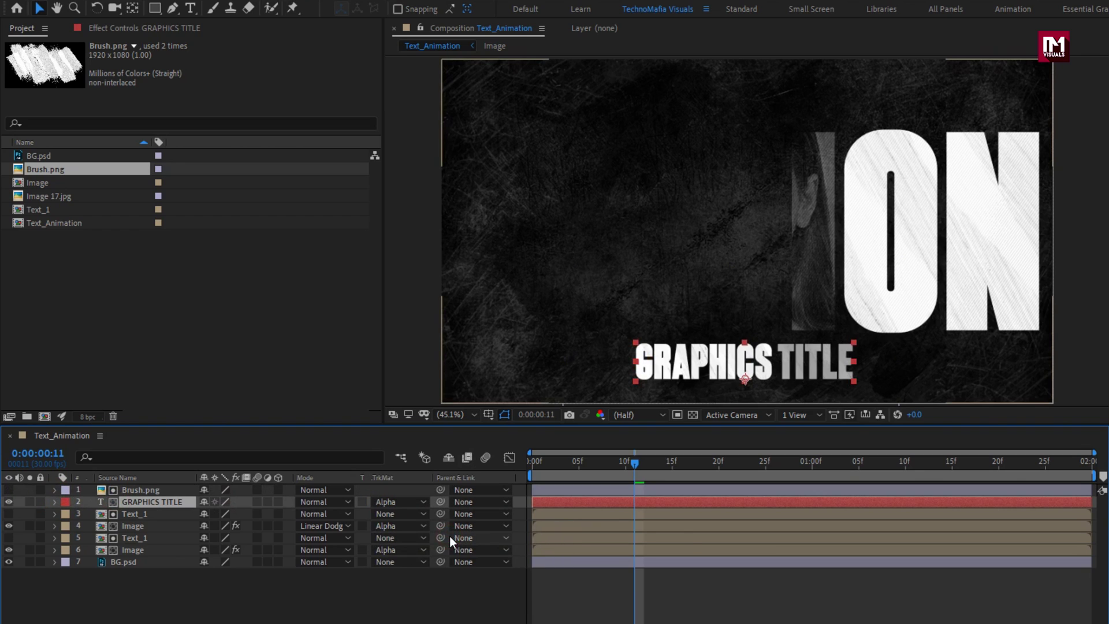
# - Pre-compose the Brush.png and GRAPHICS TITLE layers as Text_2 and shift that layer to start at 1 second
pyautogui.keyDown('shift'); pyautogui.click(137, 491); pyautogui.keyUp('shift')
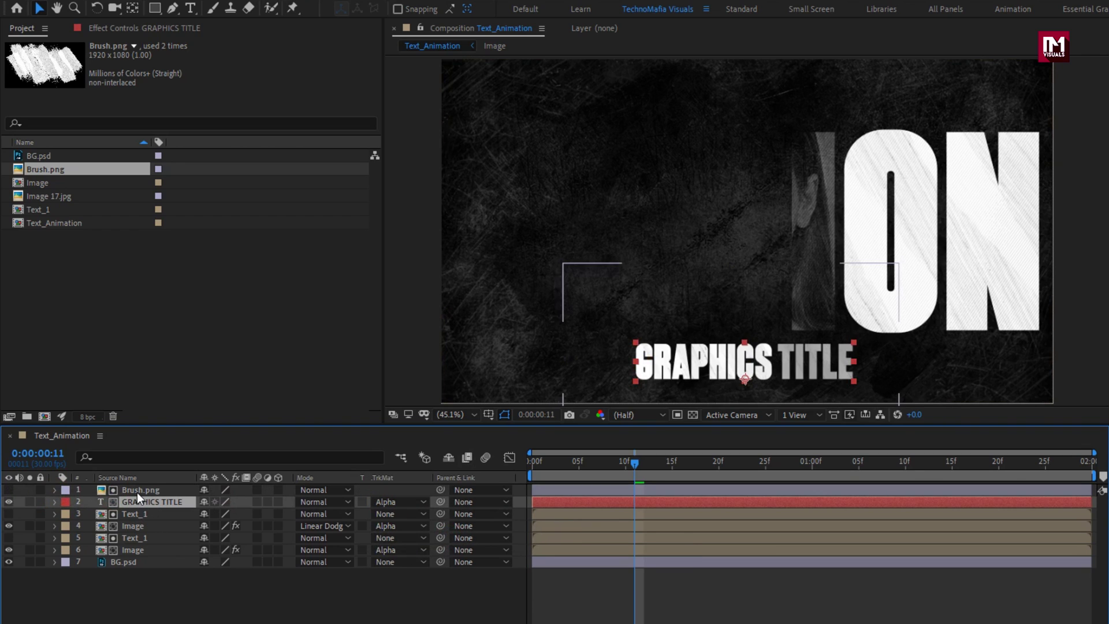
pyautogui.rightClick(137, 491)
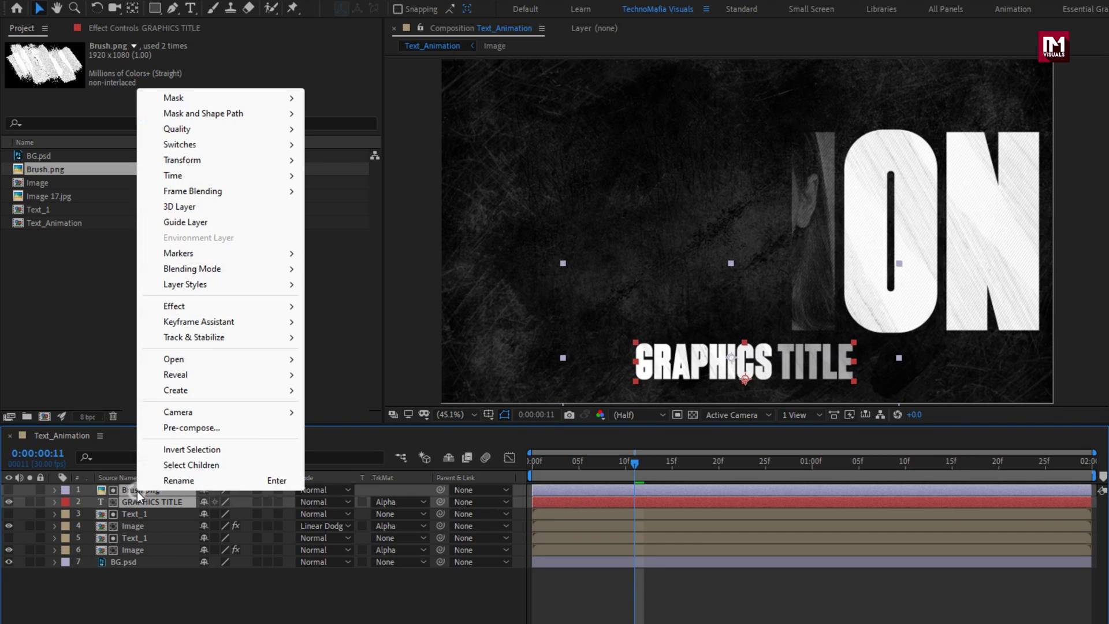
pyautogui.click(166, 431)
pyautogui.write('Text_2')
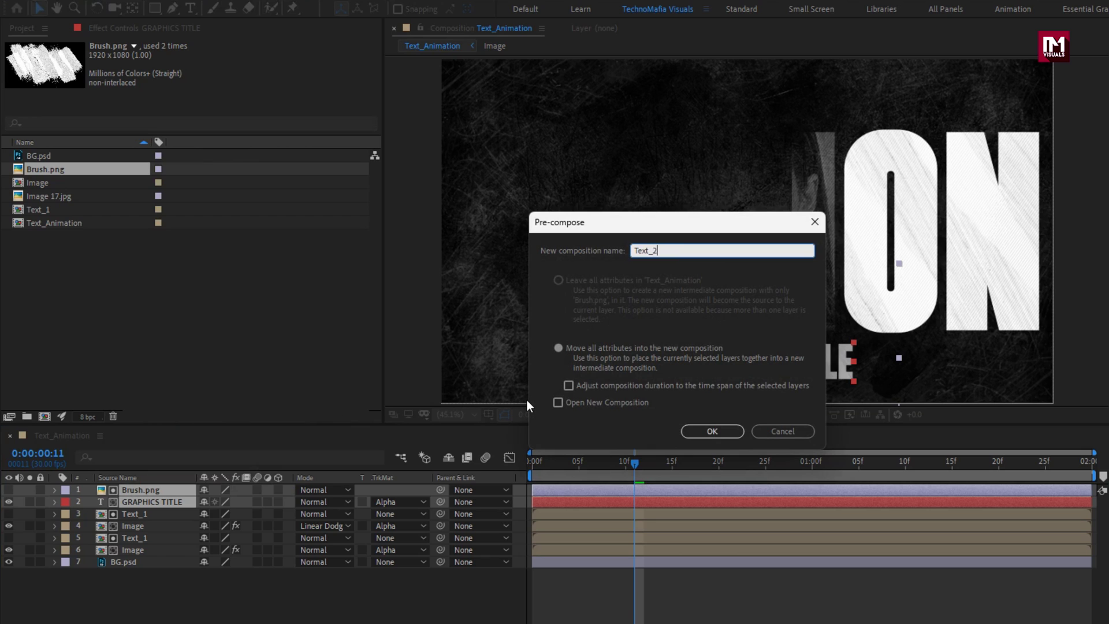
pyautogui.click(702, 428)
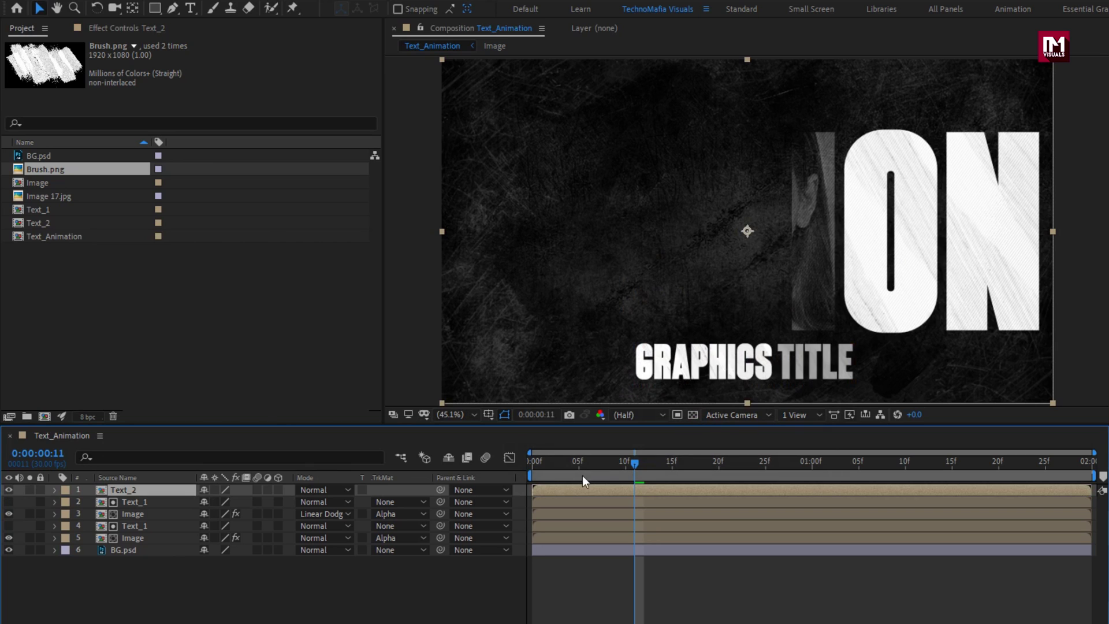
pyautogui.moveTo(572, 467); pyautogui.dragTo(810, 465)
pyautogui.moveTo(563, 491); pyautogui.dragTo(985, 465)
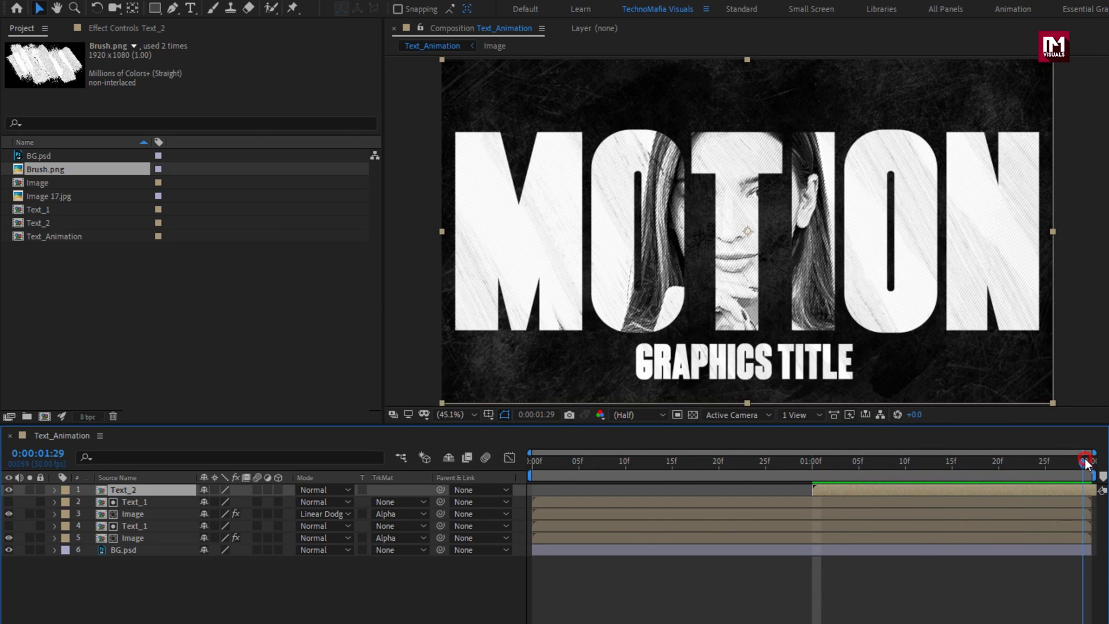
# - Add a new null object to the Text_animation composition
pyautogui.click(475, 415)
pyautogui.click(473, 444)
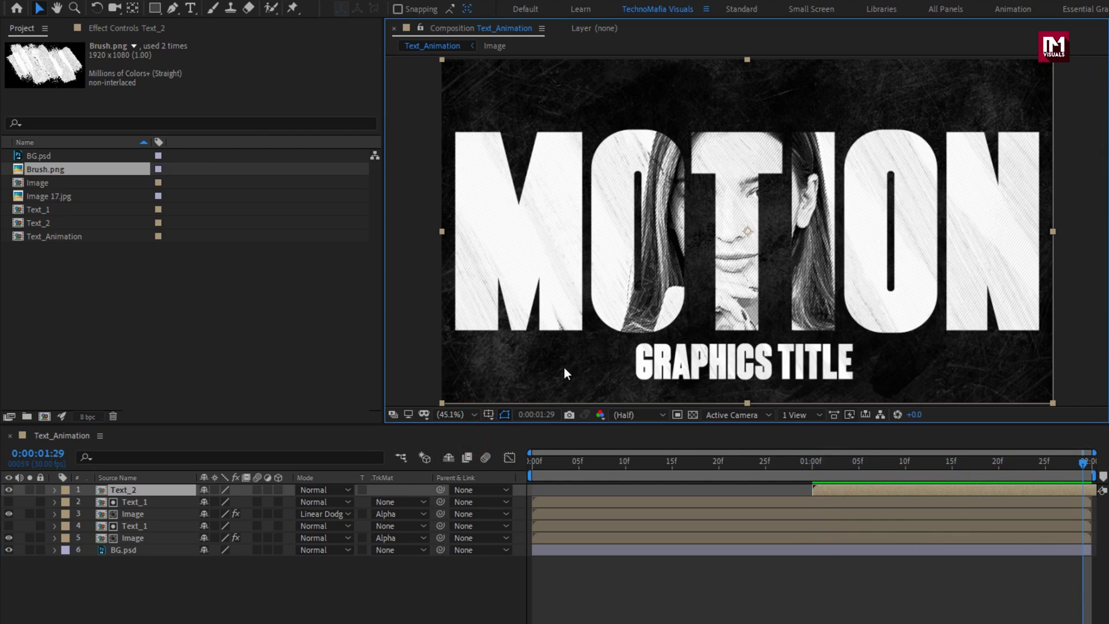
pyautogui.press(',')
pyautogui.press(',')
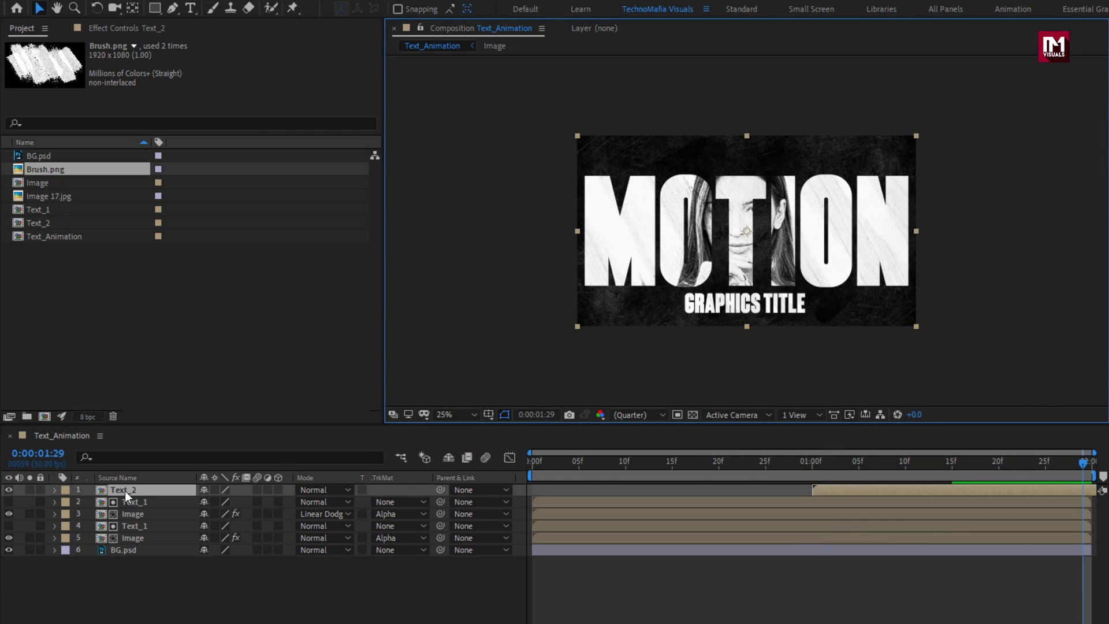
pyautogui.click(186, 580)
pyautogui.rightClick(186, 580)
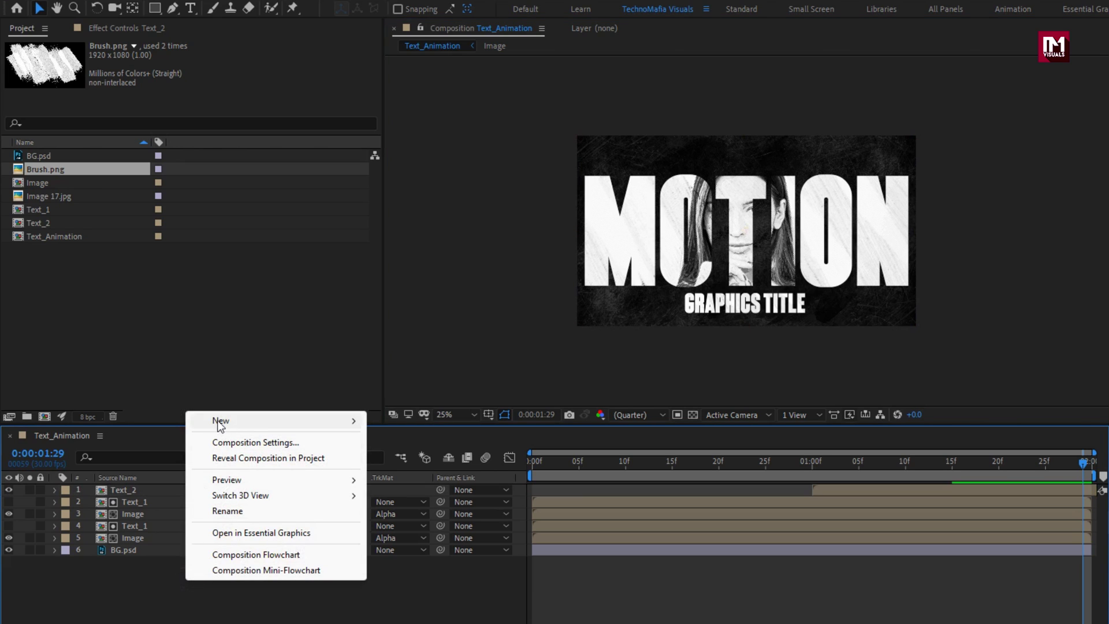
pyautogui.moveTo(222, 422)
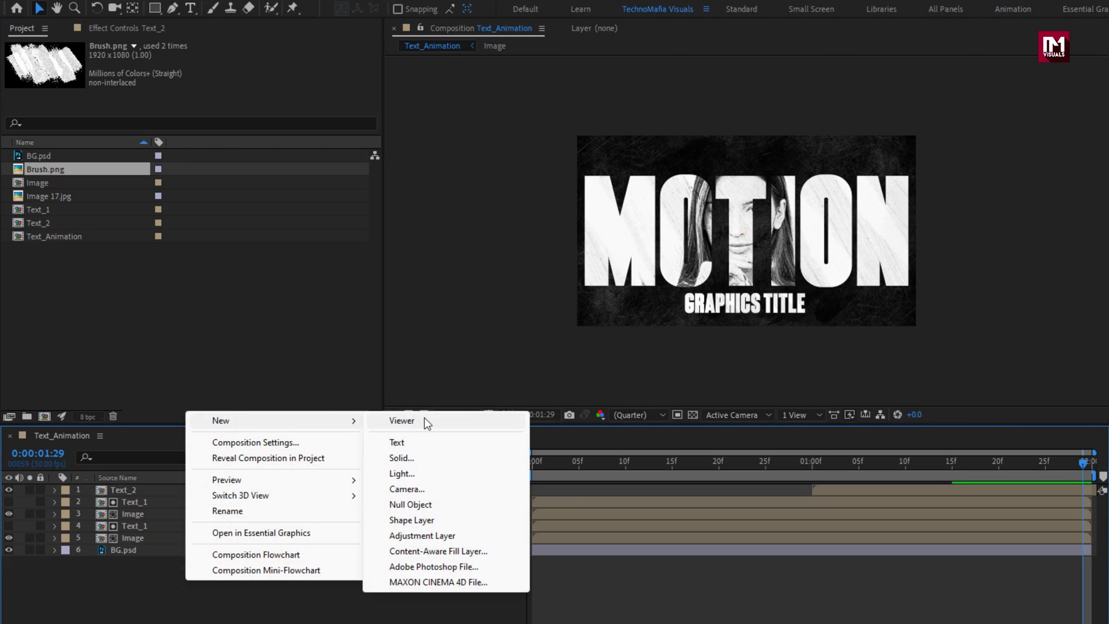
pyautogui.click(427, 504)
# - Parent the Text_2 layer, both Text_1 layers and both Image layers to Null 1
pyautogui.click(137, 503)
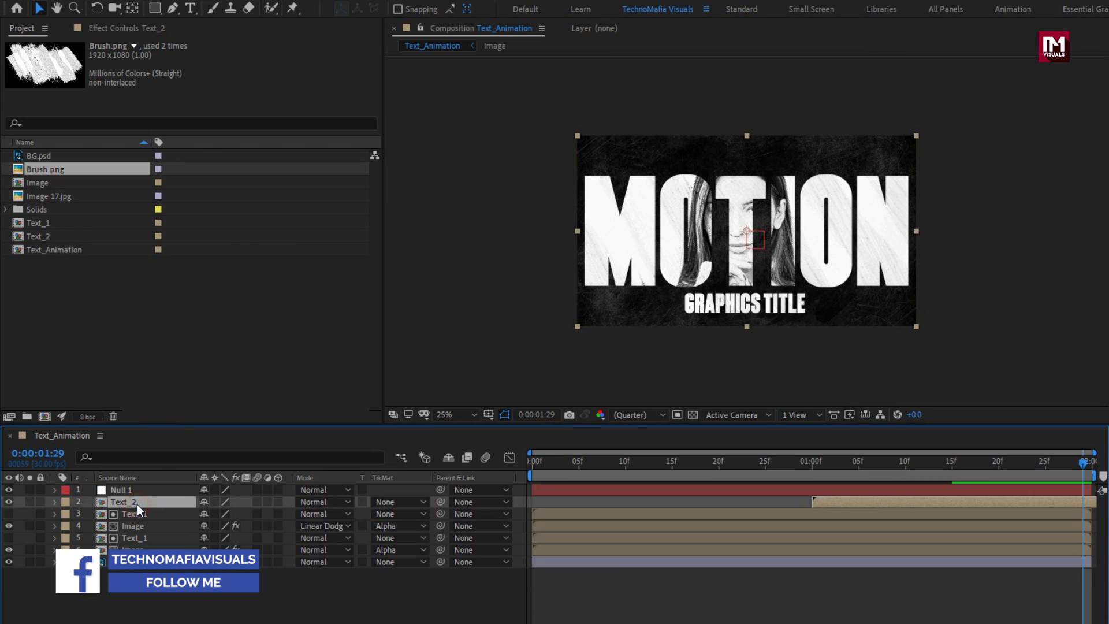
pyautogui.keyDown('ctrl'); pyautogui.click(140, 550); pyautogui.keyUp('ctrl')
pyautogui.keyDown('ctrl'); pyautogui.click(143, 539); pyautogui.keyUp('ctrl')
pyautogui.keyDown('ctrl'); pyautogui.click(139, 527); pyautogui.keyUp('ctrl')
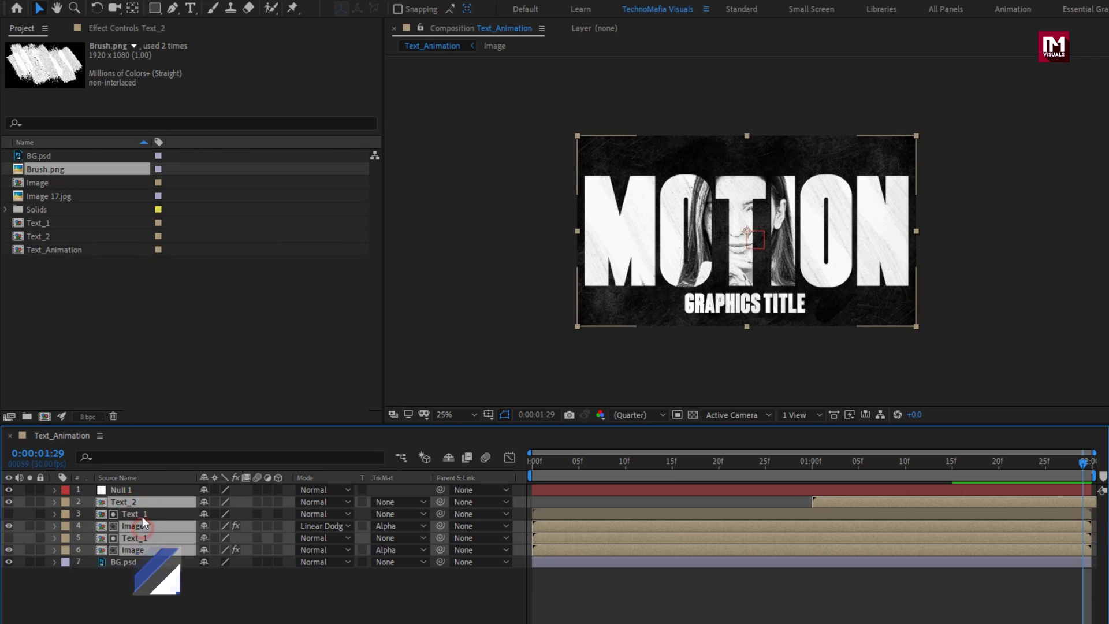
pyautogui.keyDown('ctrl'); pyautogui.click(141, 515); pyautogui.keyUp('ctrl')
pyautogui.click(470, 511)
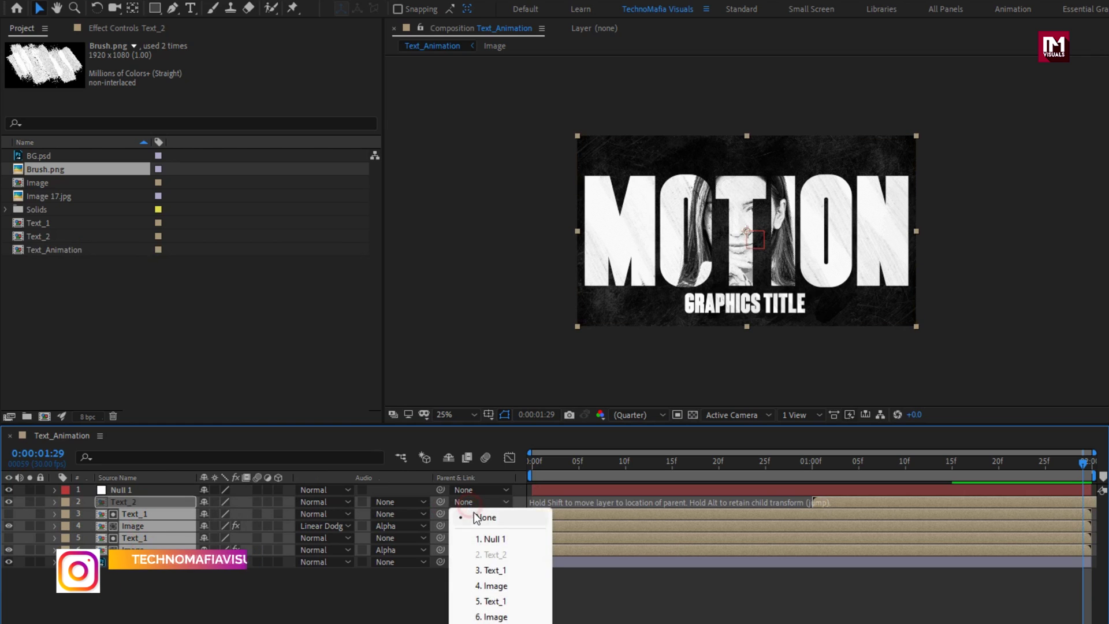
pyautogui.click(456, 535)
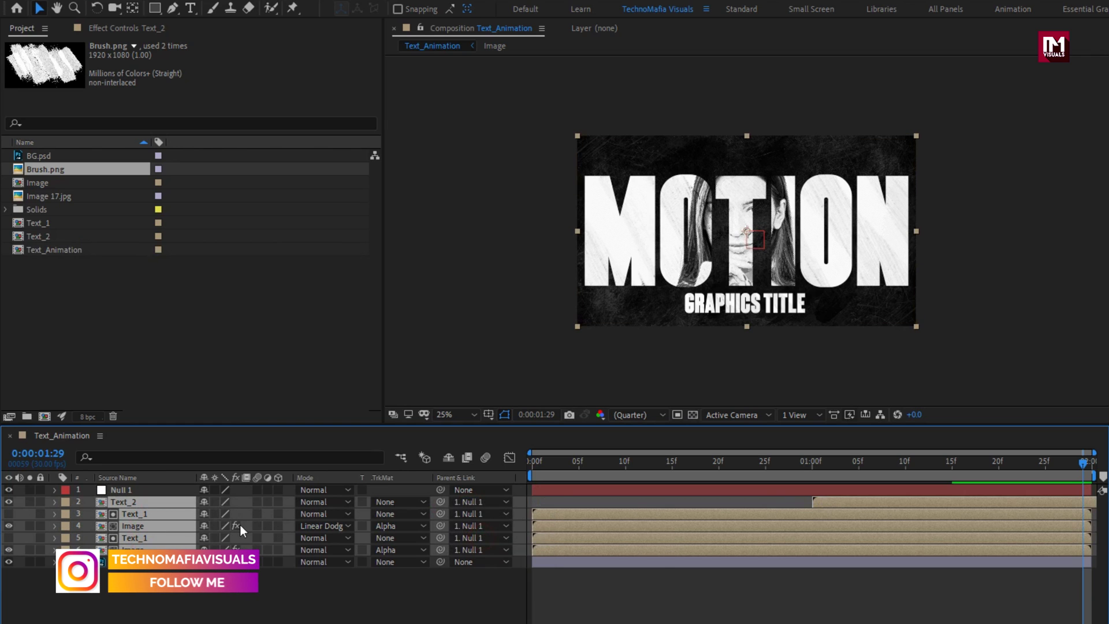
# - Scale down Null 1 to shrink the whole title, and set its position to 960, 487
pyautogui.click(138, 493)
pyautogui.press('s')
pyautogui.moveTo(223, 502); pyautogui.dragTo(198, 499)
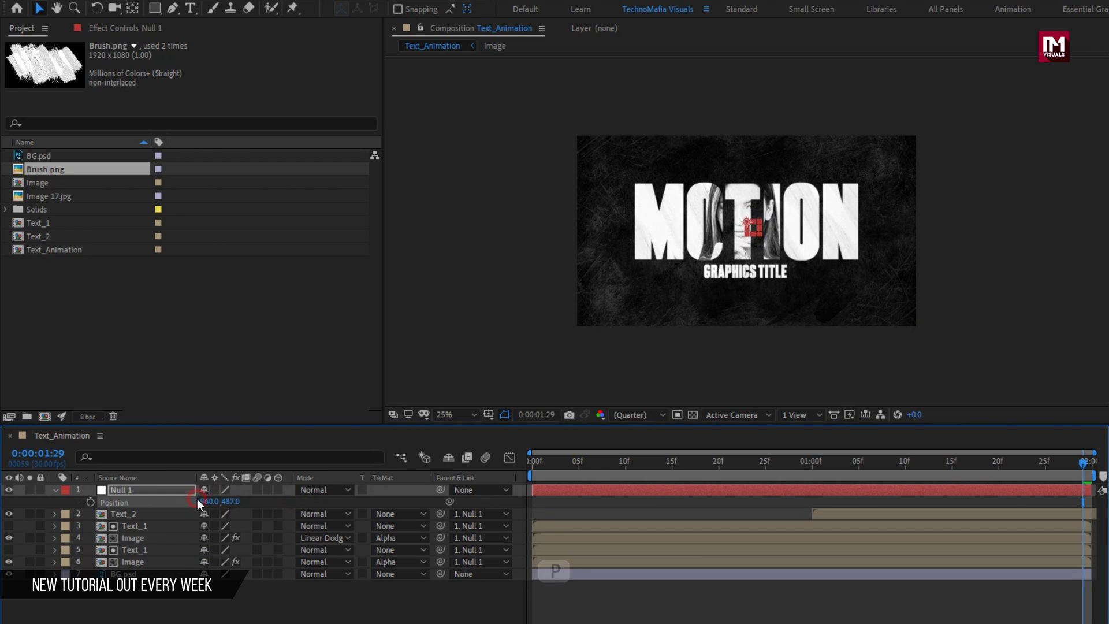
pyautogui.click(445, 414)
pyautogui.click(452, 447)
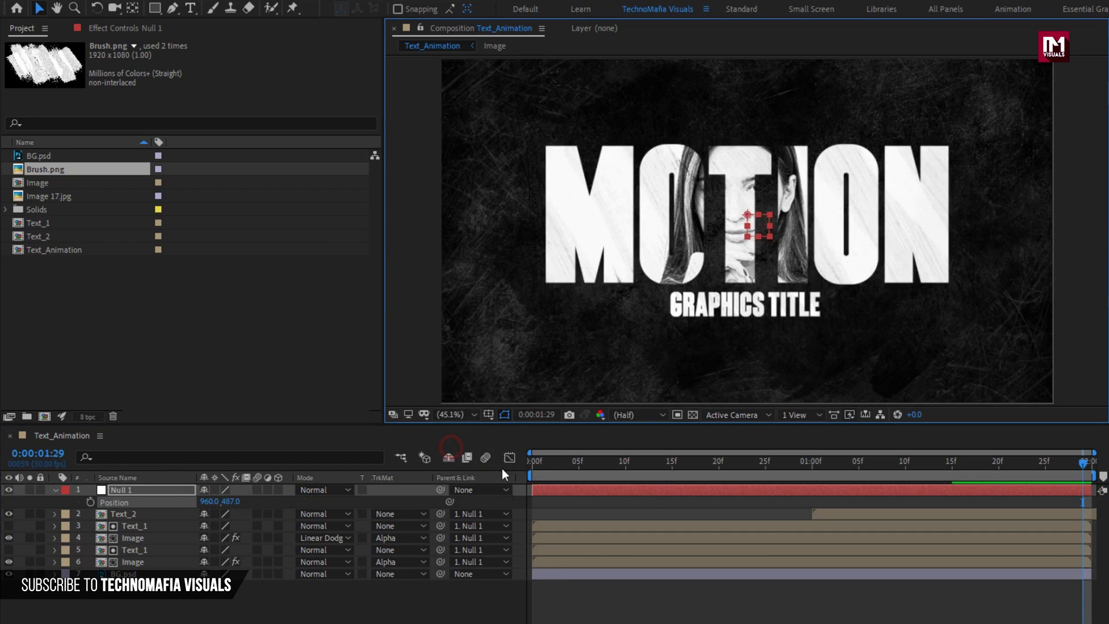
# - Keyframe the BG.psd layer's opacity from 0% at frame 0 to 100% at 1 second and preview the animation
pyautogui.click(532, 466)
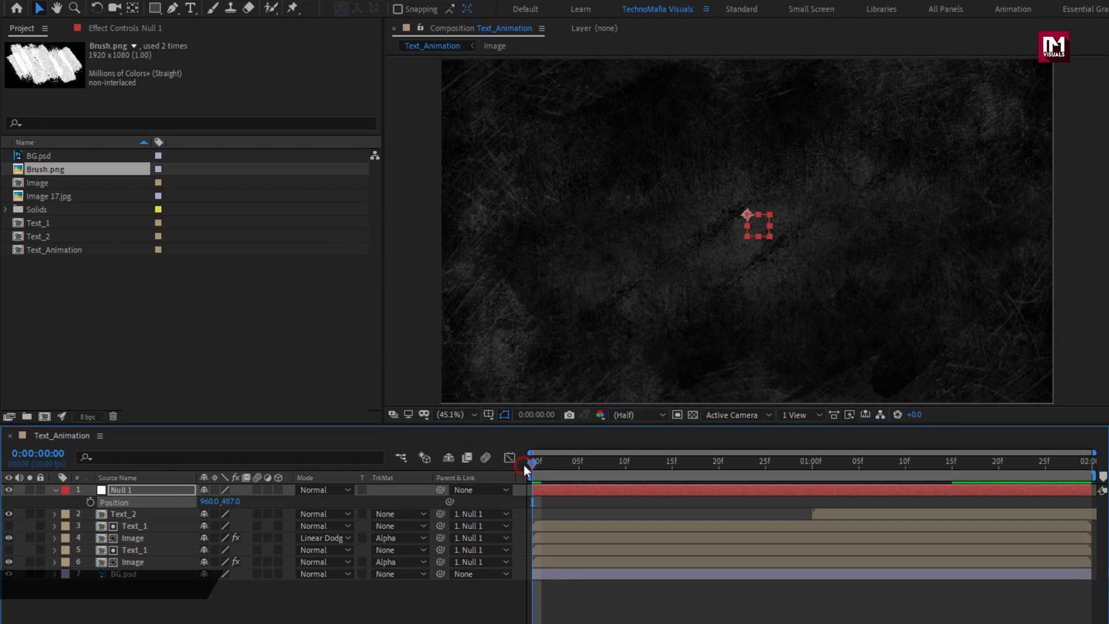
pyautogui.click(114, 573)
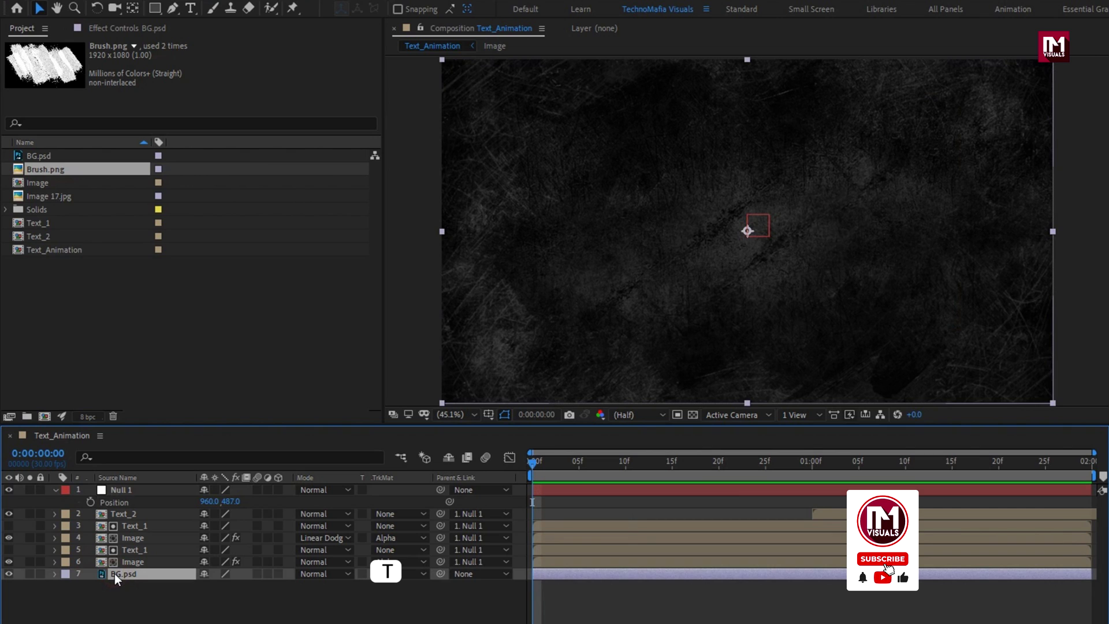
pyautogui.press('t')
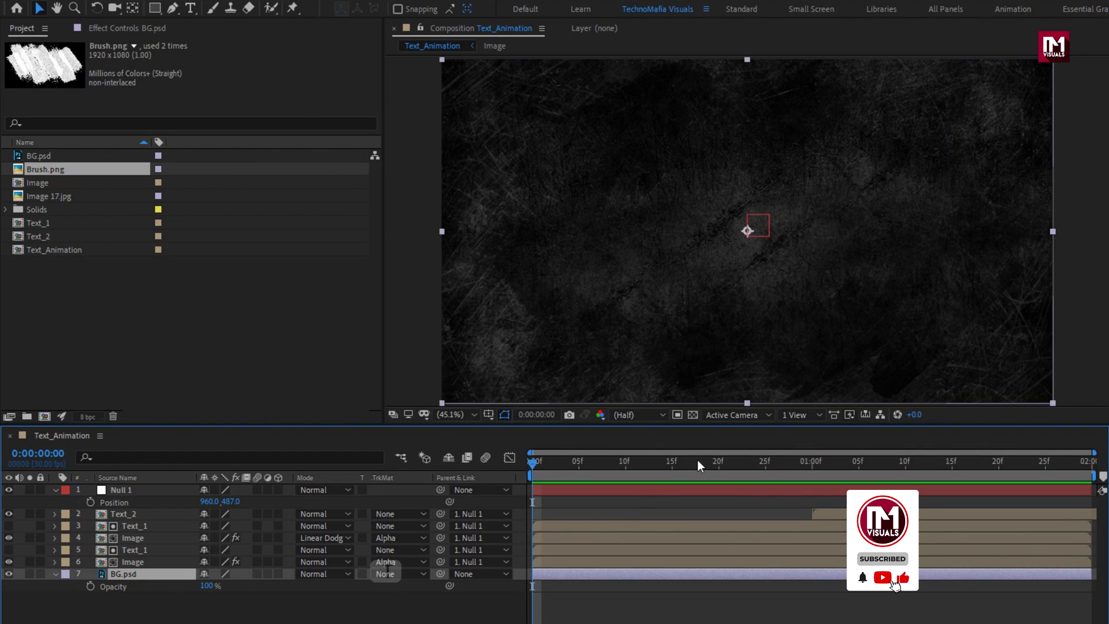
pyautogui.click(813, 461)
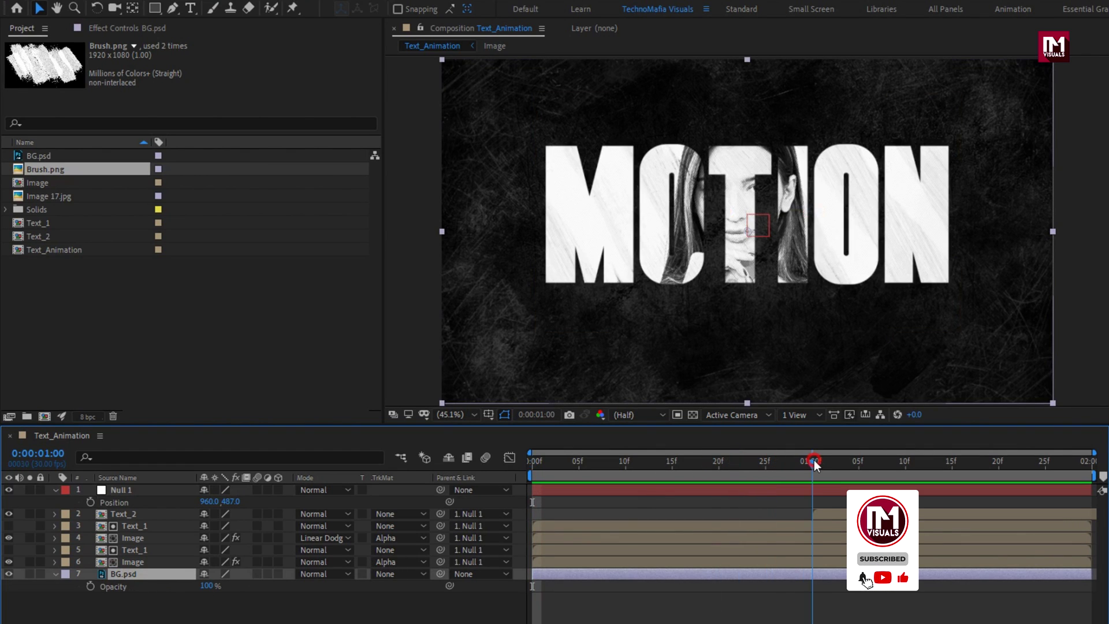
pyautogui.click(91, 586)
pyautogui.click(537, 460)
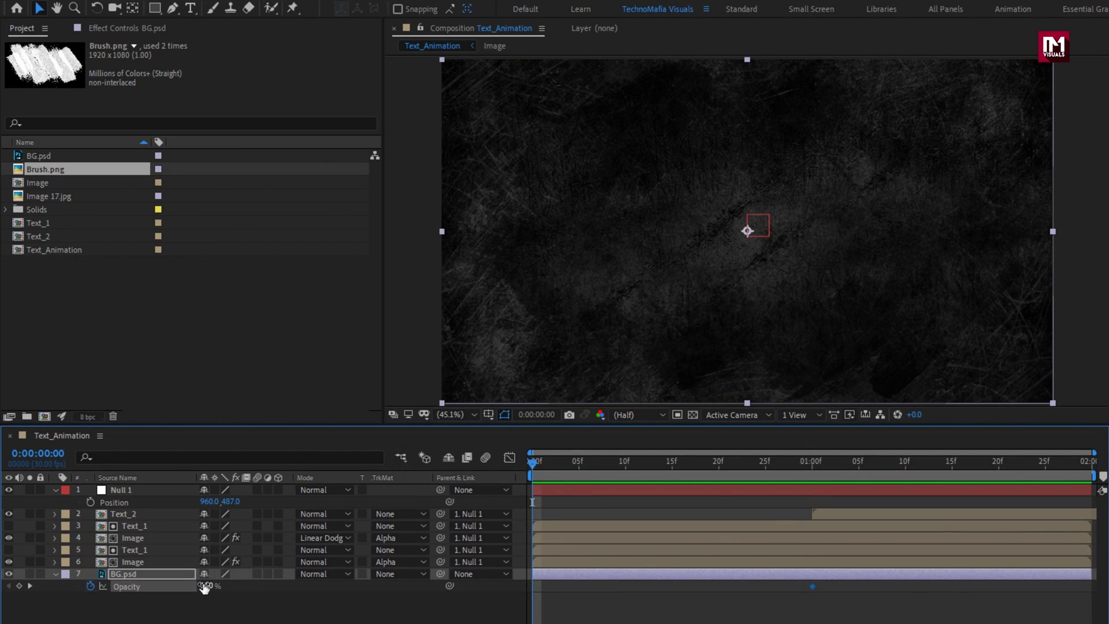
pyautogui.moveTo(203, 585); pyautogui.dragTo(70, 584)
pyautogui.click(56, 574)
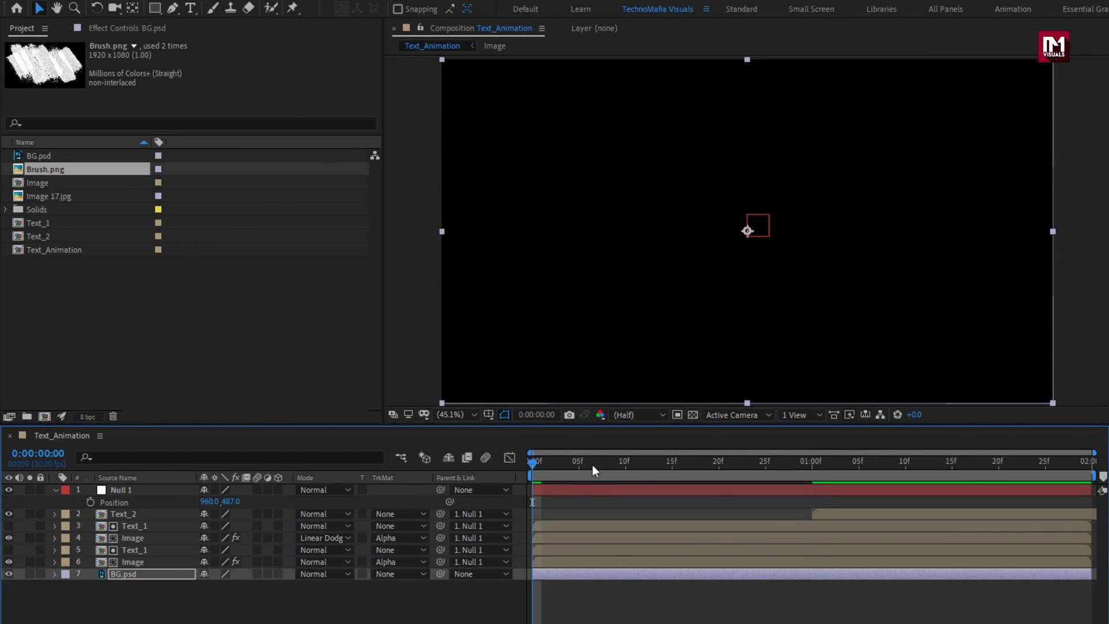
pyautogui.press('space')
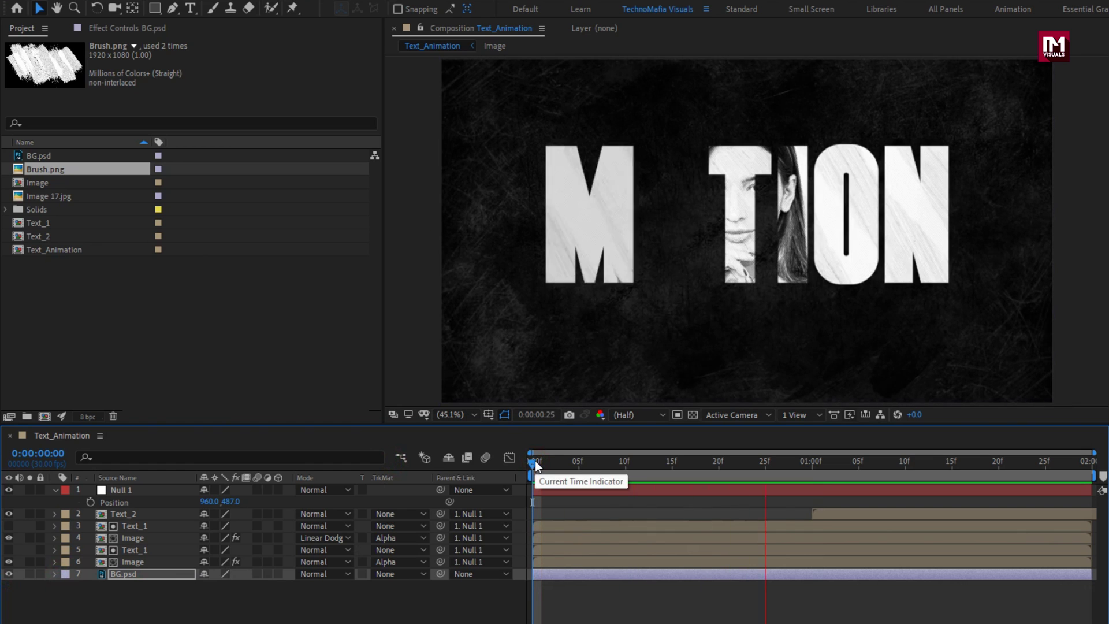